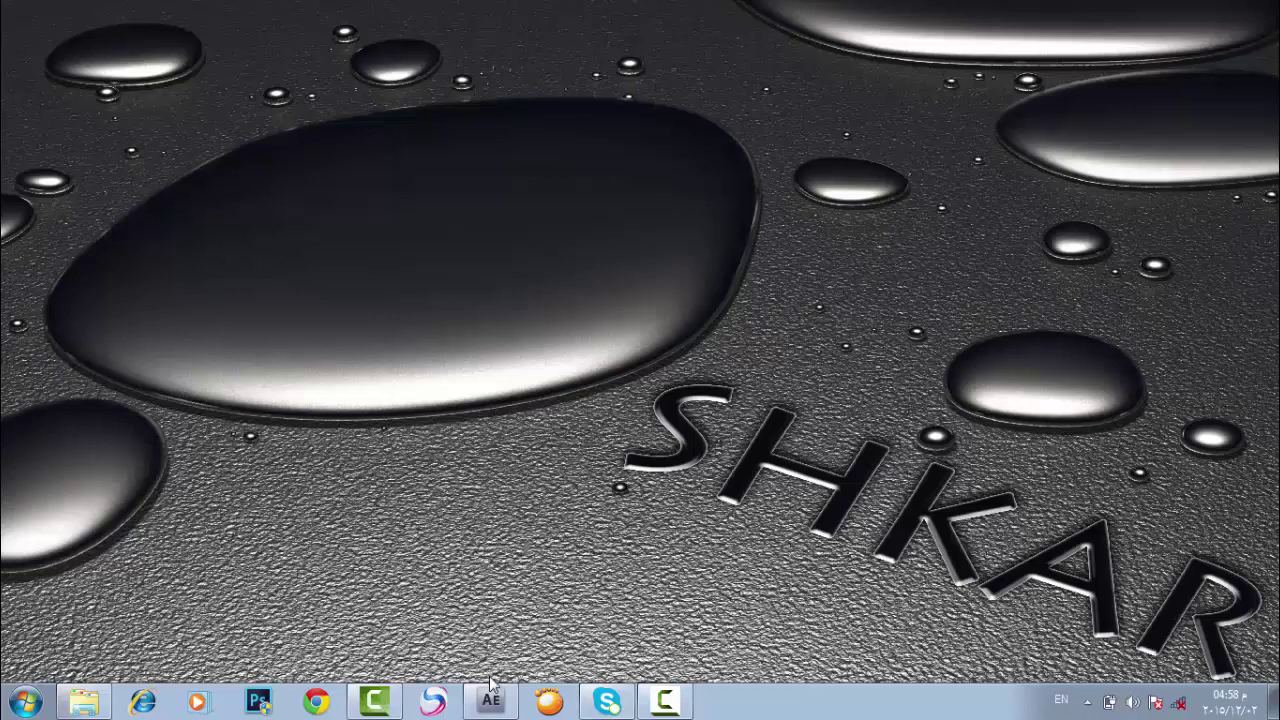
Step: Switch to After Effects and import the ae video from the ae folder into the project
{"action": "mouse_move", "coordinate": [500, 700]}
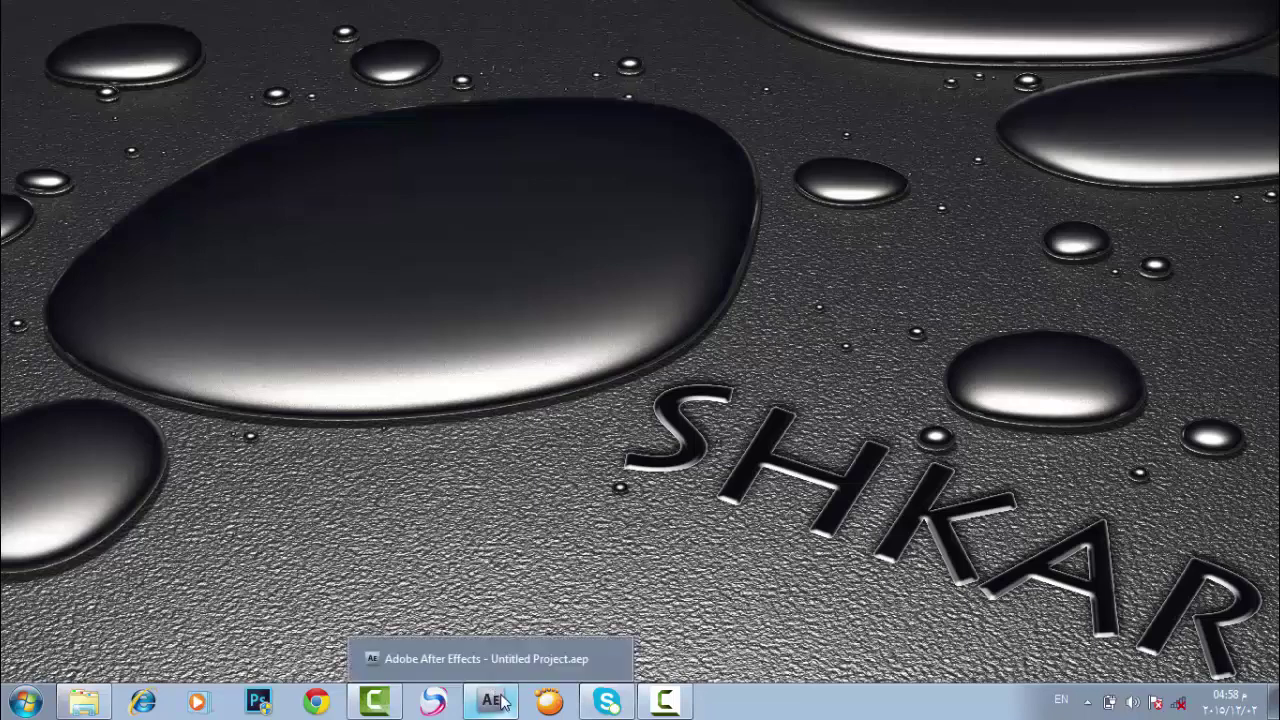
{"action": "left_click", "coordinate": [452, 660]}
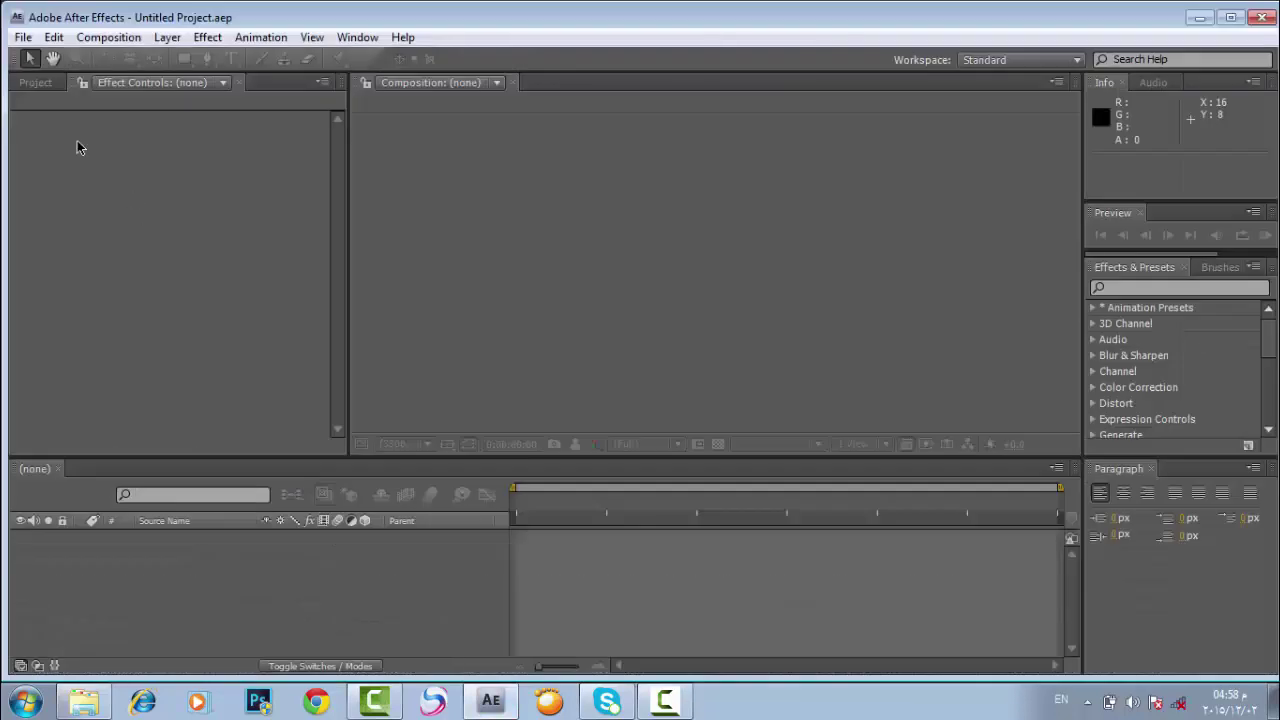
{"action": "left_click", "coordinate": [20, 40]}
{"action": "mouse_move", "coordinate": [94, 308]}
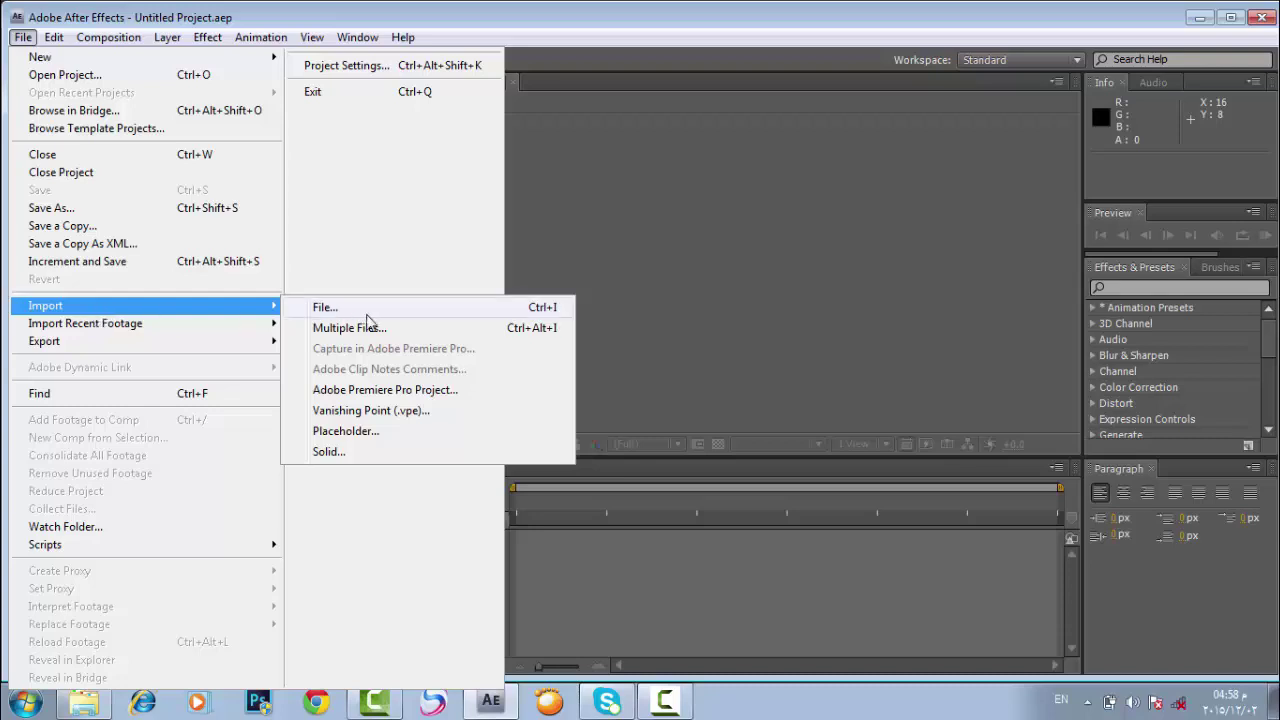
{"action": "left_click", "coordinate": [84, 697]}
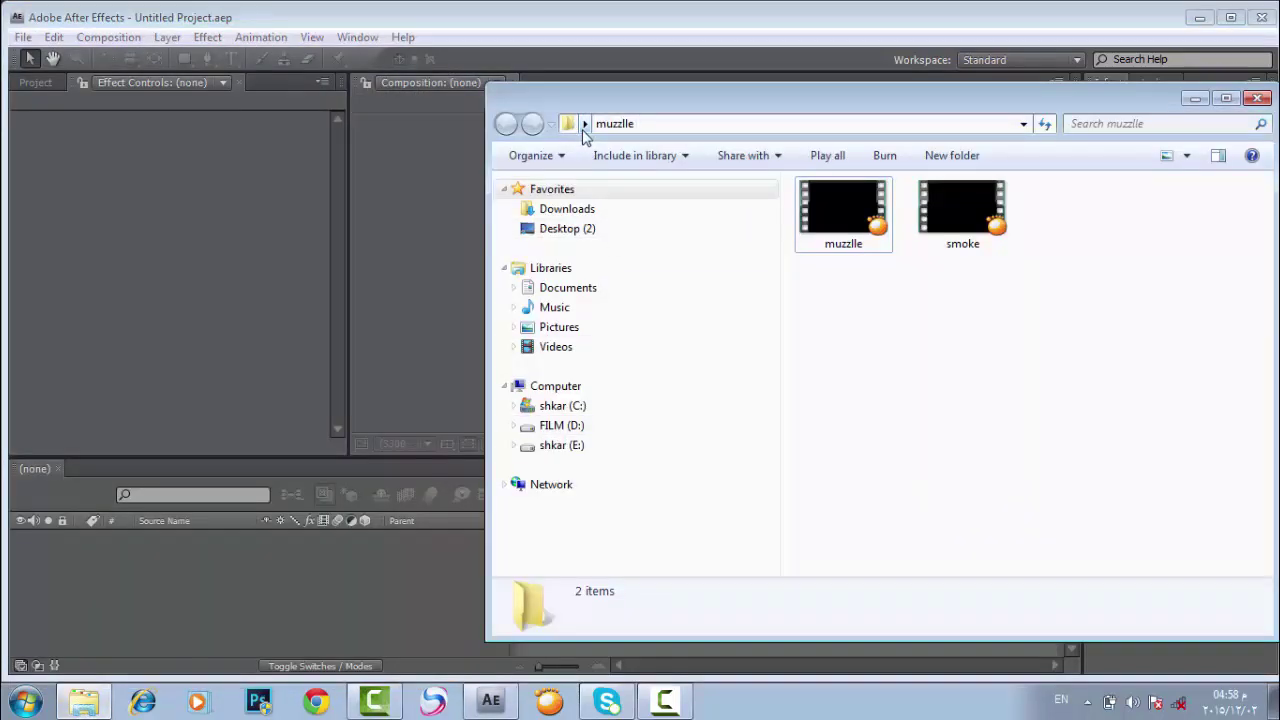
{"action": "left_click", "coordinate": [584, 124]}
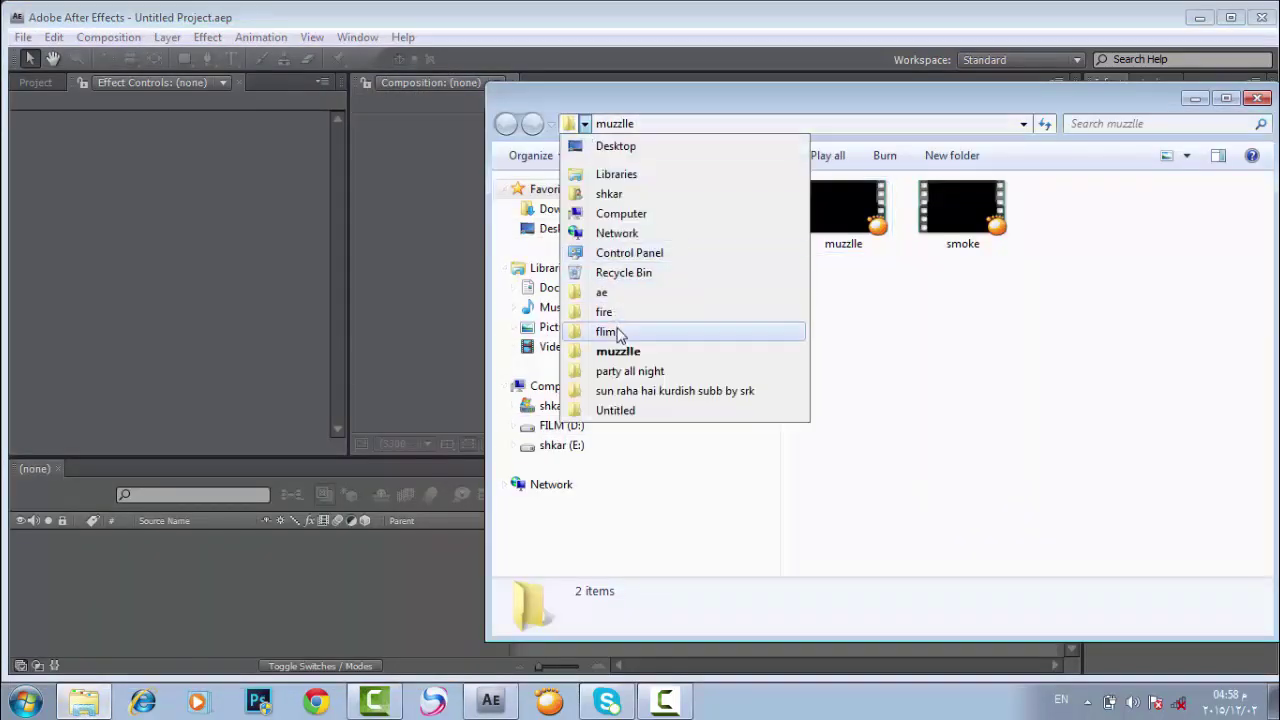
{"action": "left_click", "coordinate": [603, 292]}
{"action": "left_click_drag", "start_coordinate": [838, 211], "coordinate": [64, 228]}
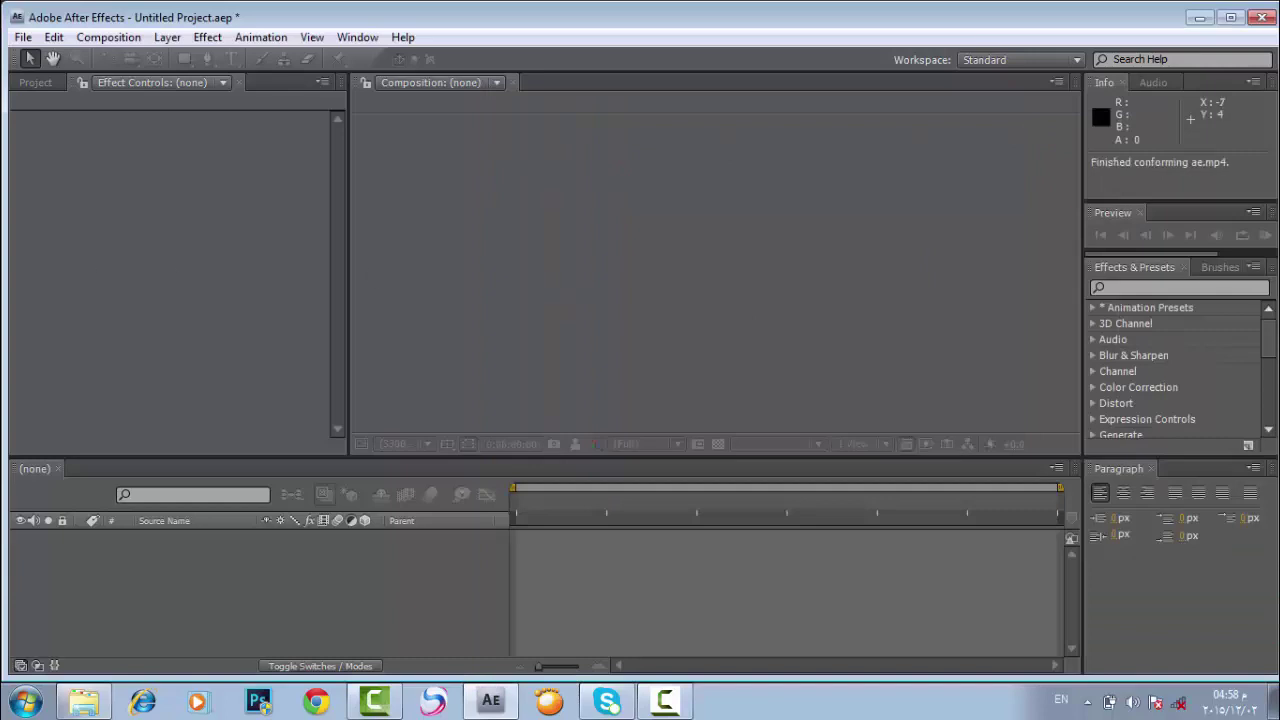
Step: Create a composition from ae.mp4 and park the playhead on the shot at 0:00:02:16
{"action": "left_click", "coordinate": [48, 87]}
{"action": "left_click_drag", "start_coordinate": [46, 251], "coordinate": [195, 549]}
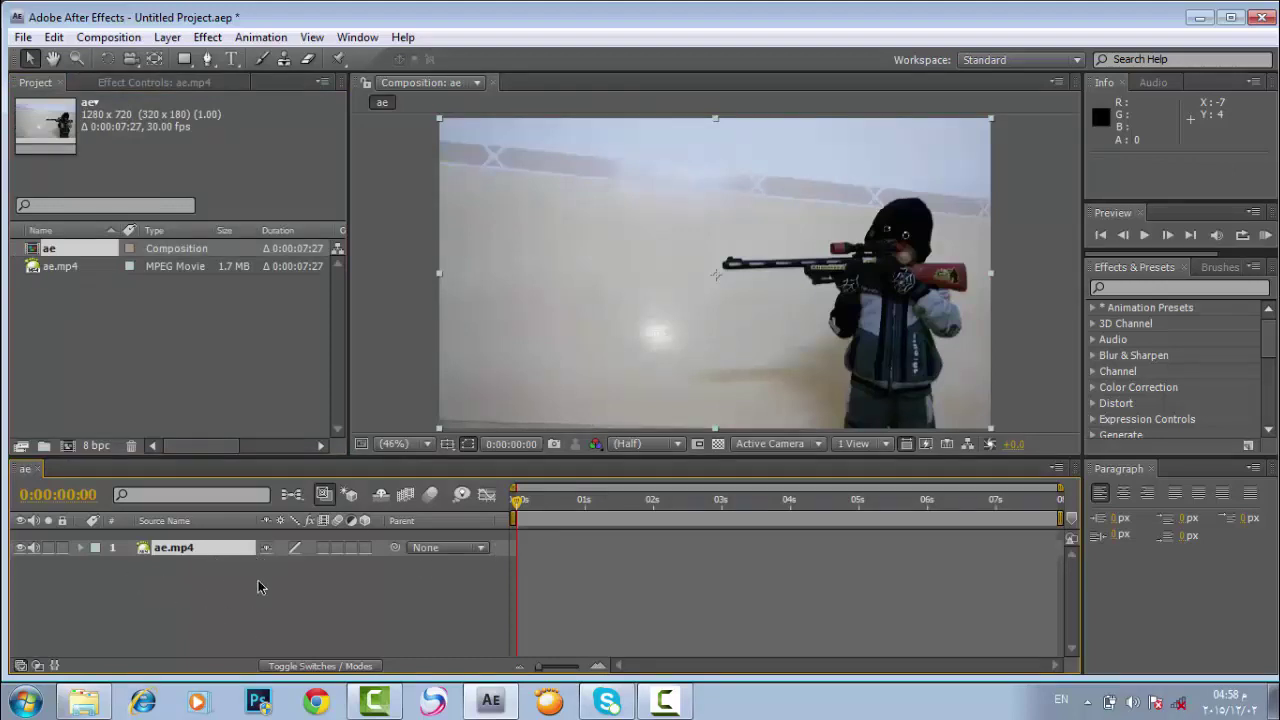
{"action": "left_click", "coordinate": [1143, 236]}
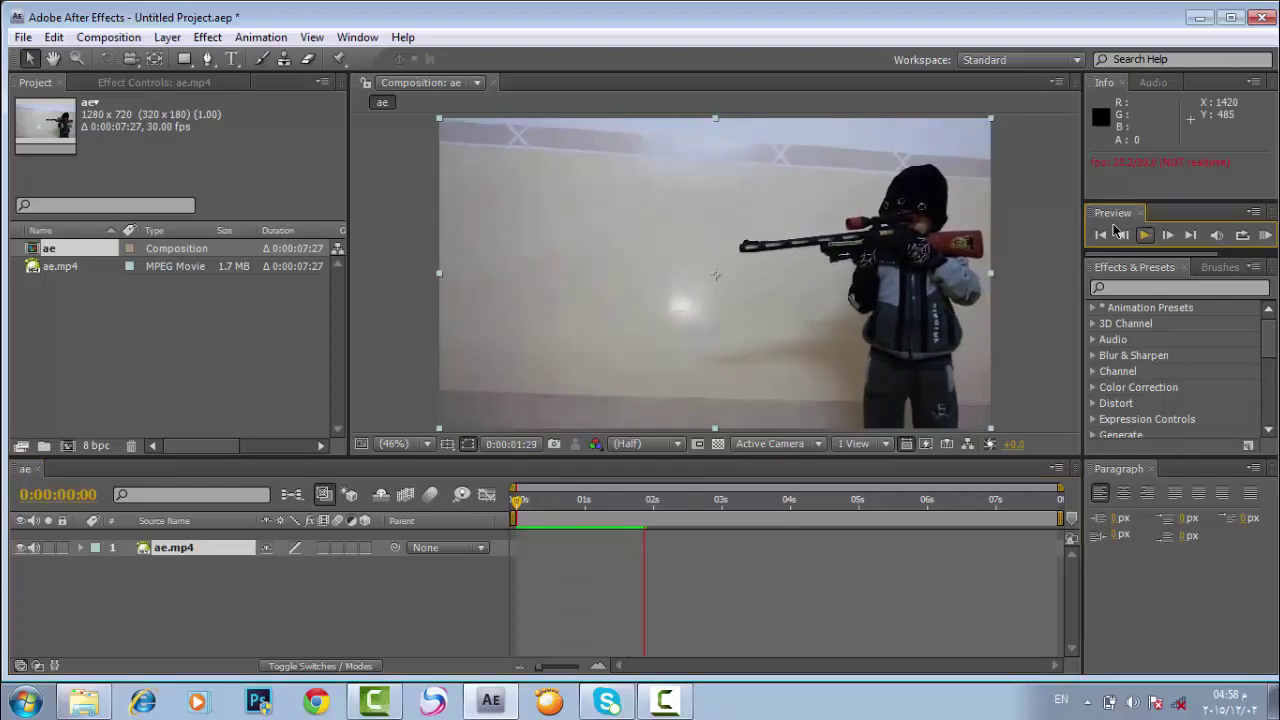
{"action": "left_click", "coordinate": [1146, 236]}
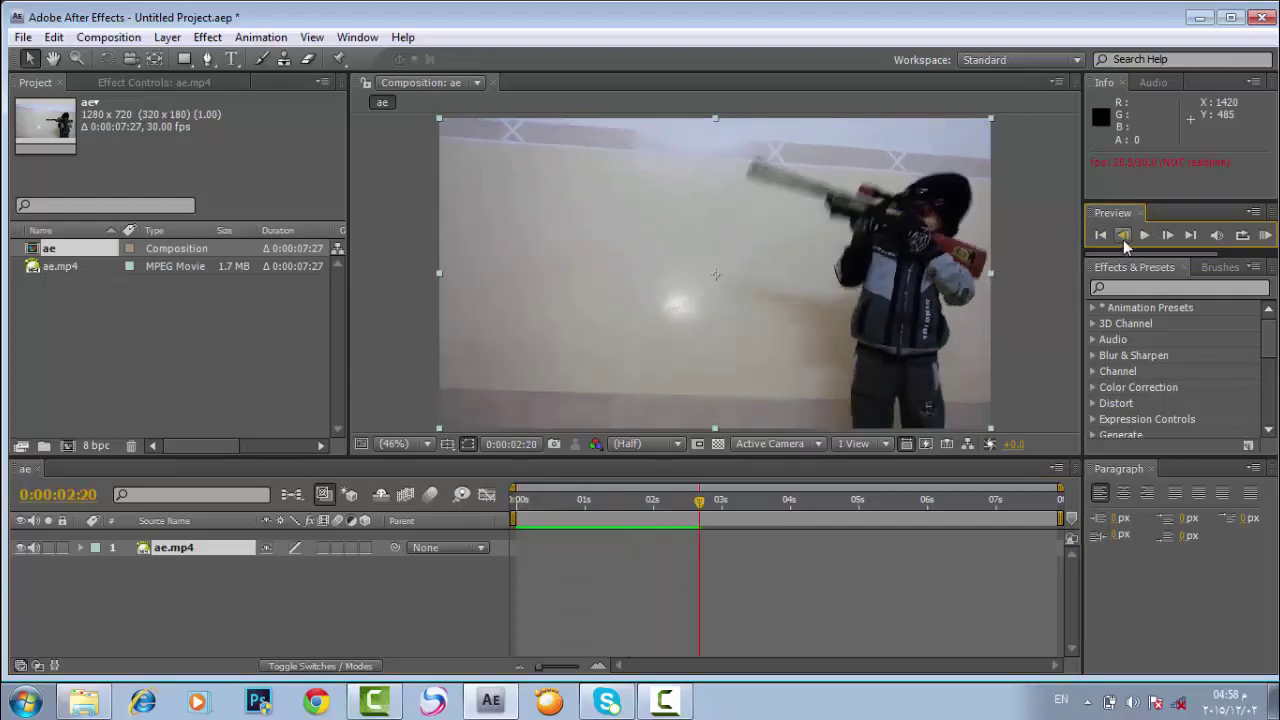
{"action": "left_click", "coordinate": [1123, 239]}
{"action": "left_click", "coordinate": [1123, 239]}
{"action": "left_click", "coordinate": [1123, 239]}
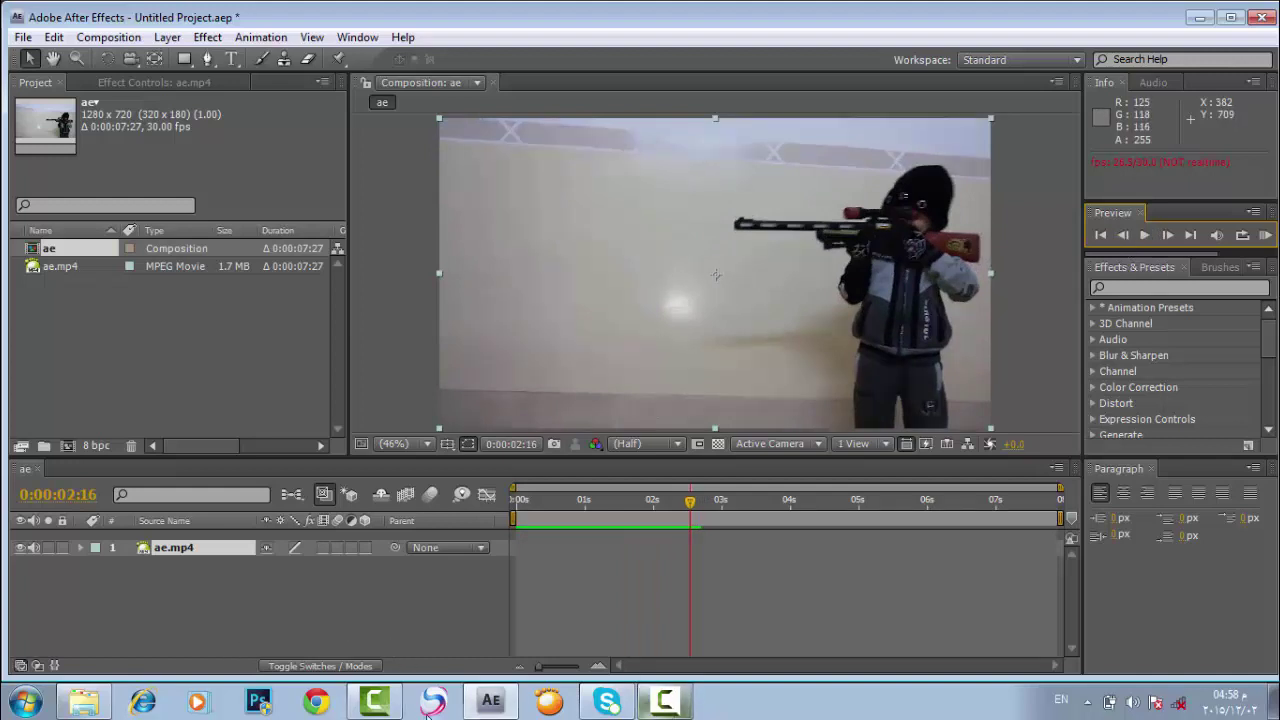
Step: Switch to Windows Explorer and open the muzzlle folder
{"action": "left_click", "coordinate": [84, 700]}
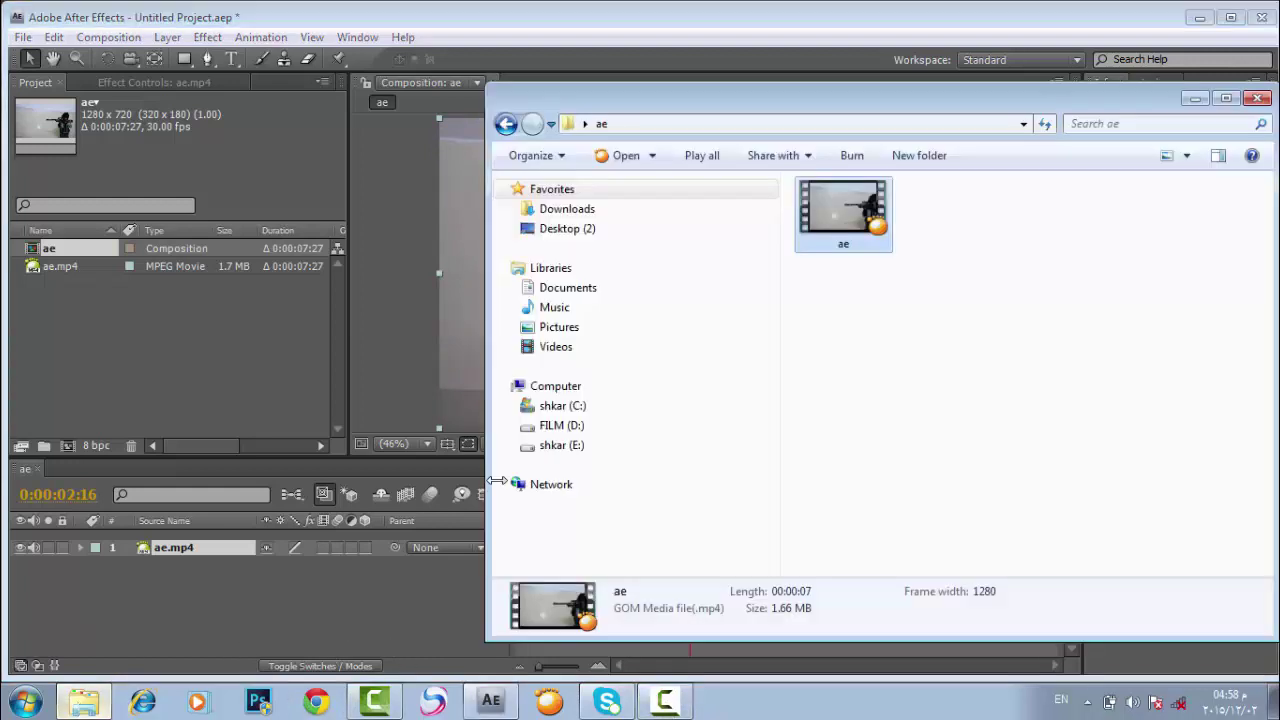
{"action": "left_click", "coordinate": [582, 124]}
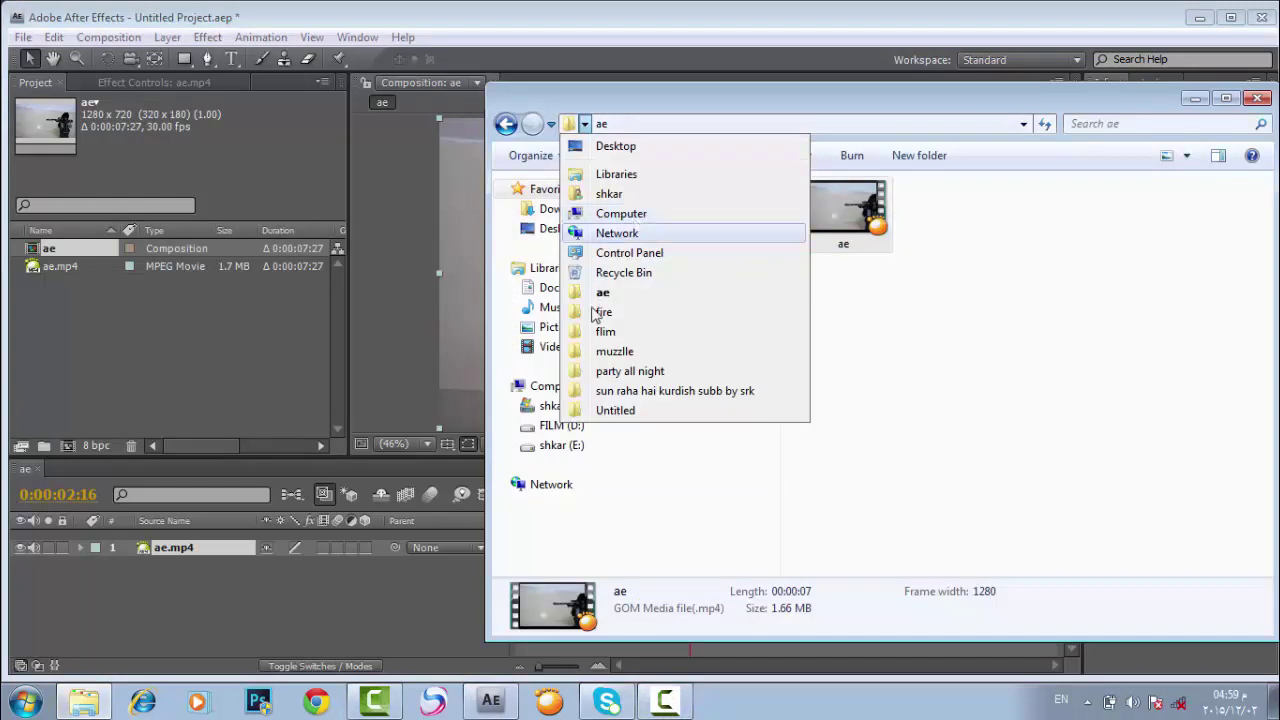
{"action": "left_click", "coordinate": [606, 356]}
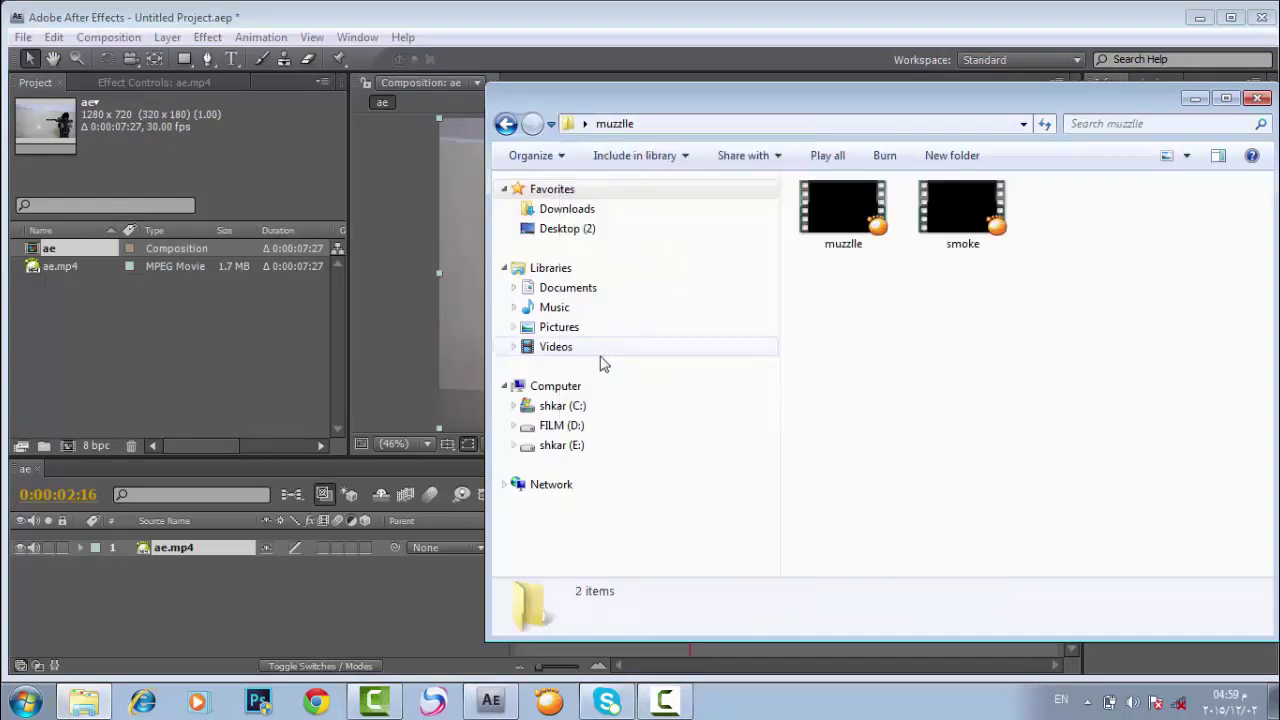
{"action": "left_click_drag", "start_coordinate": [1020, 320], "coordinate": [834, 257]}
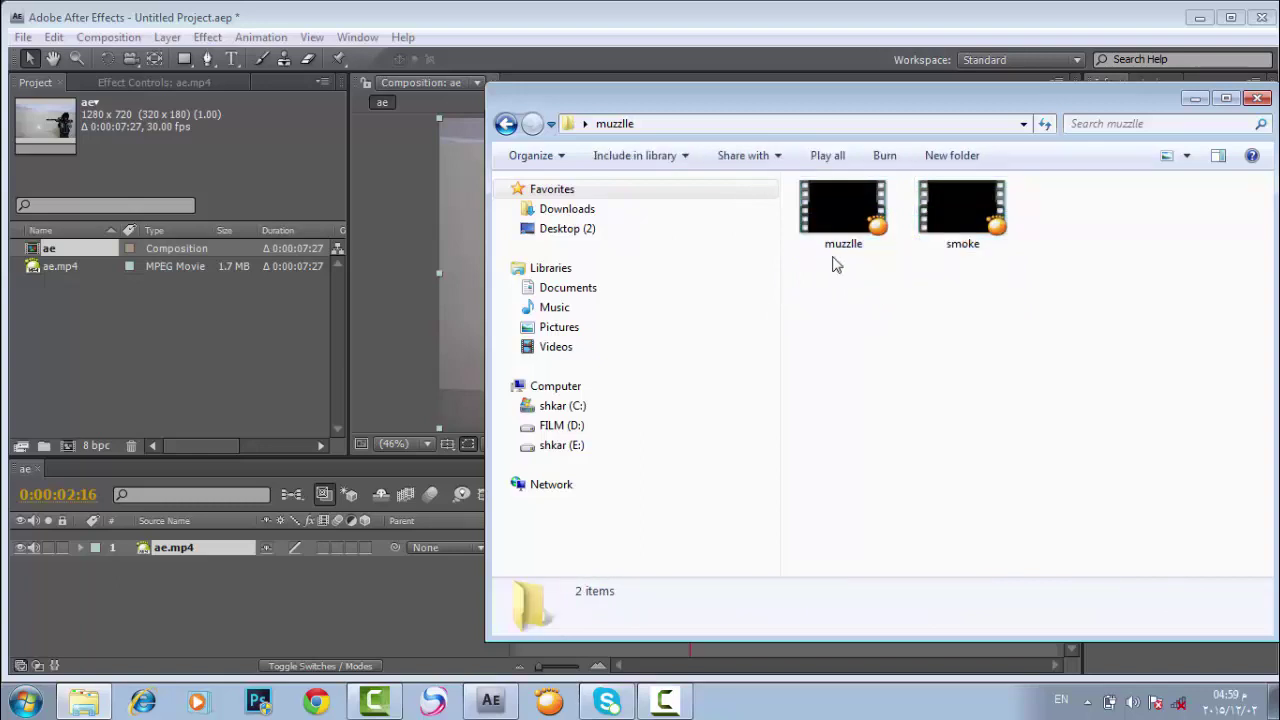
Step: Preview the muzzlle and smoke videos in the media player, closing the player after each one
{"action": "left_click", "coordinate": [828, 228]}
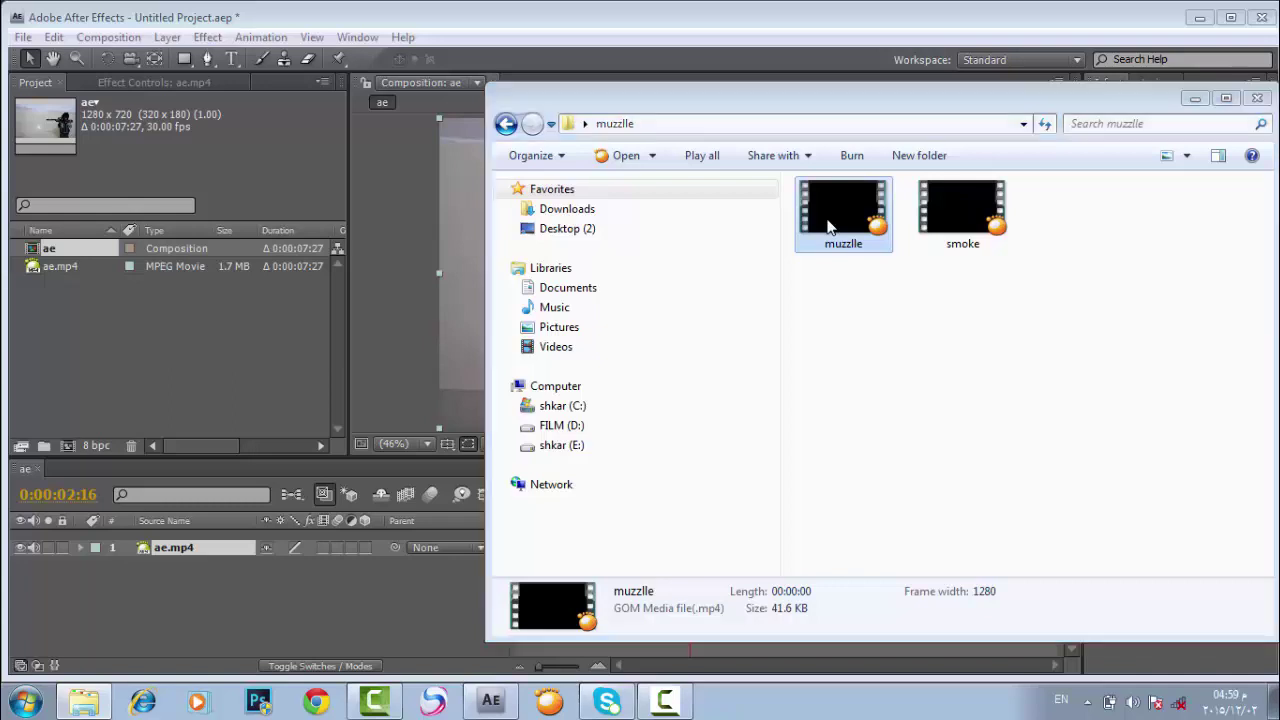
{"action": "double_click", "coordinate": [828, 228]}
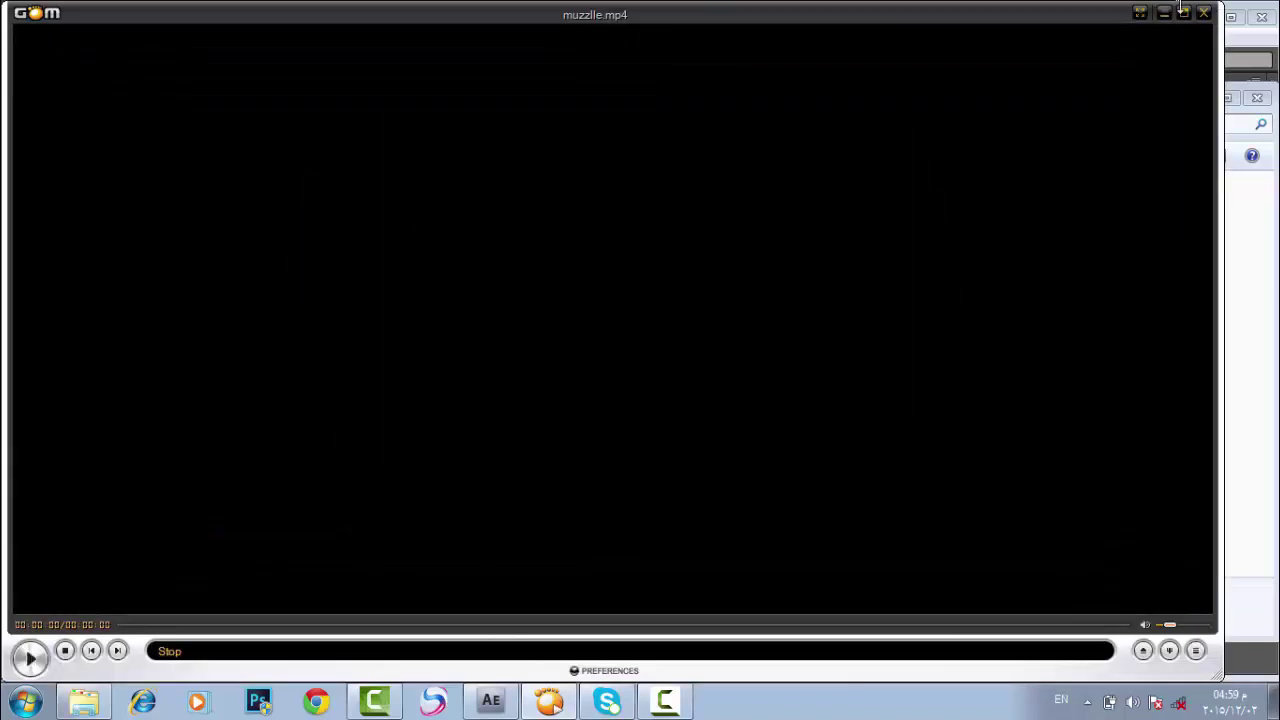
{"action": "left_click", "coordinate": [1204, 13]}
{"action": "left_click", "coordinate": [973, 234]}
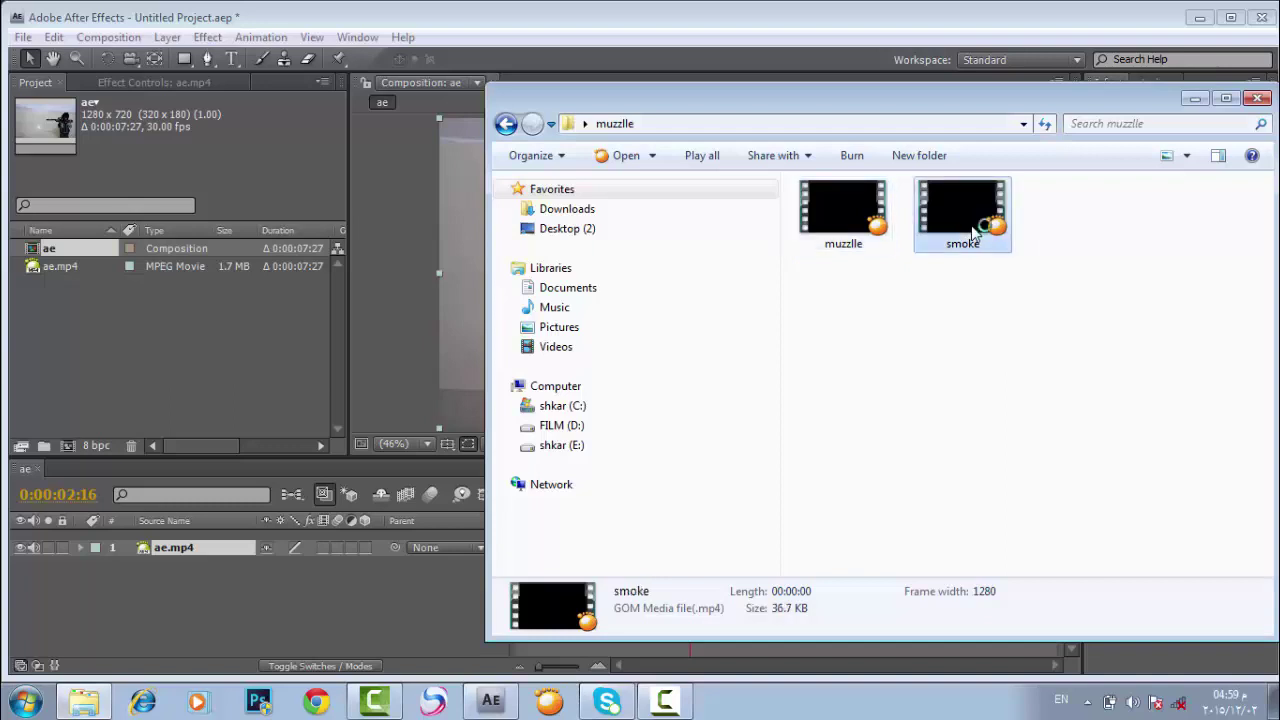
{"action": "double_click", "coordinate": [973, 232]}
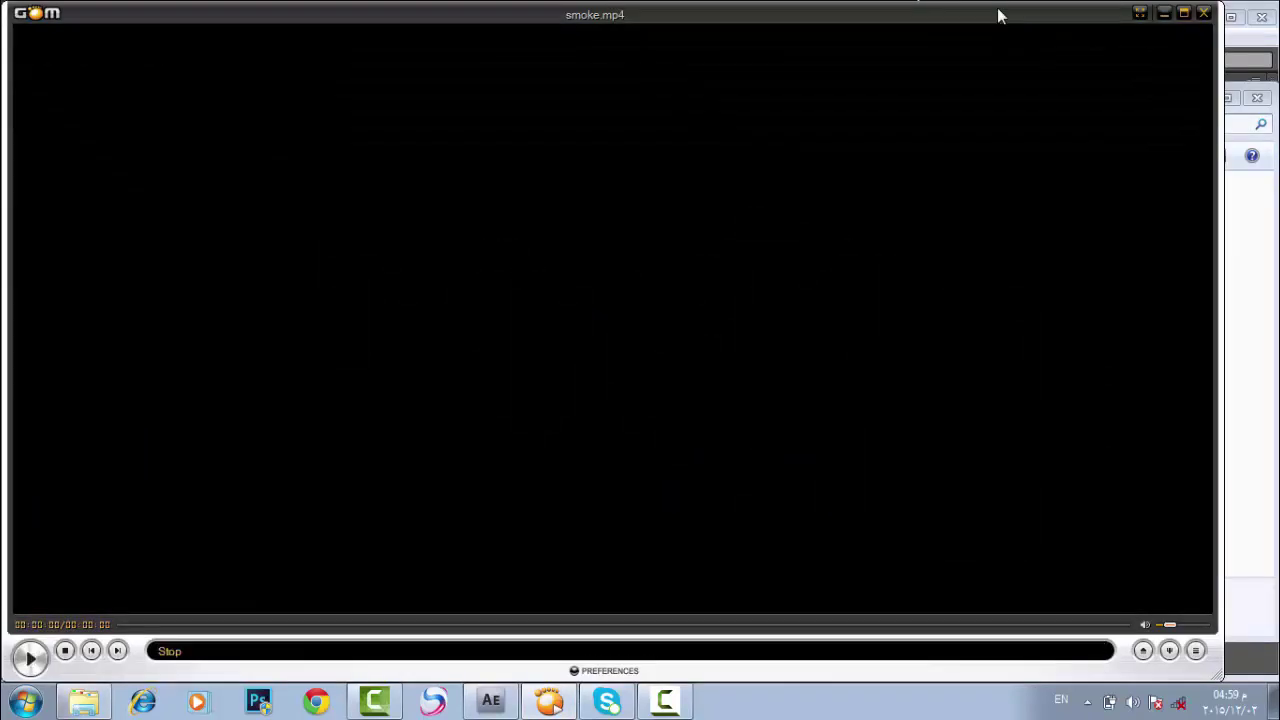
{"action": "left_click", "coordinate": [1204, 13]}
Step: Import the muzzlle and smoke videos together into the After Effects project
{"action": "left_click_drag", "start_coordinate": [1138, 274], "coordinate": [140, 336]}
{"action": "left_click", "coordinate": [1257, 98]}
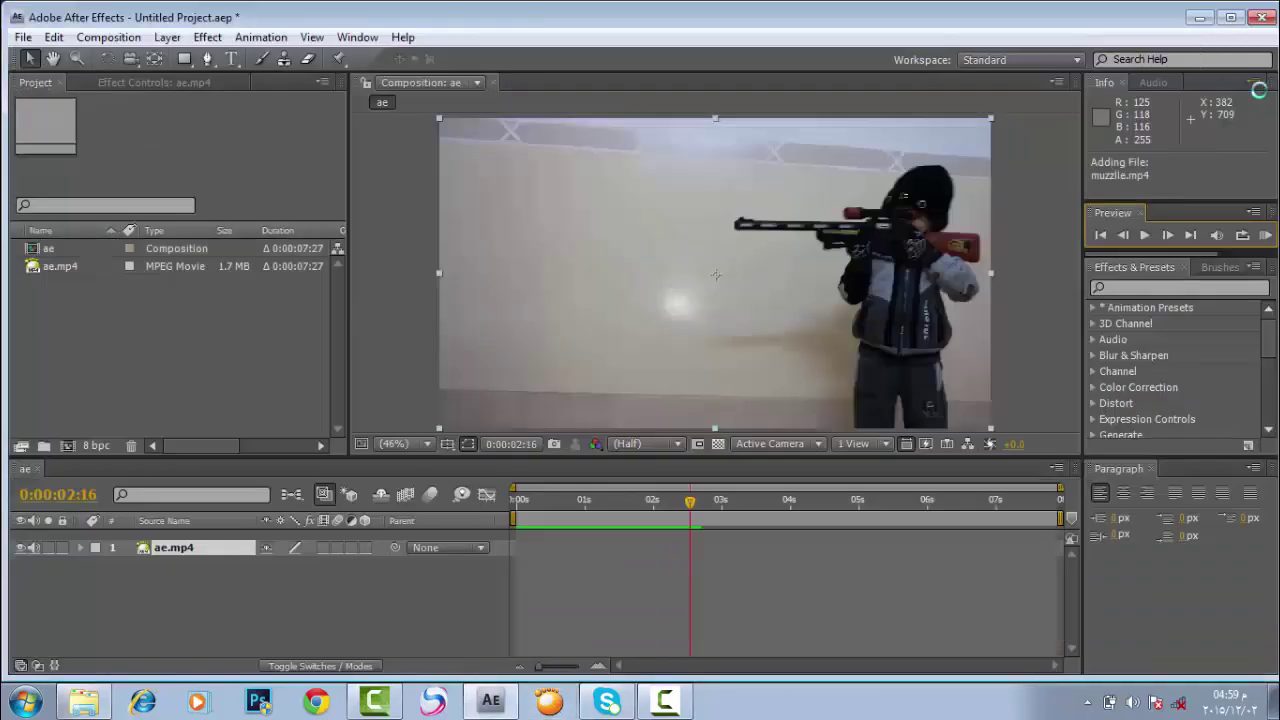
{"action": "left_click", "coordinate": [127, 343]}
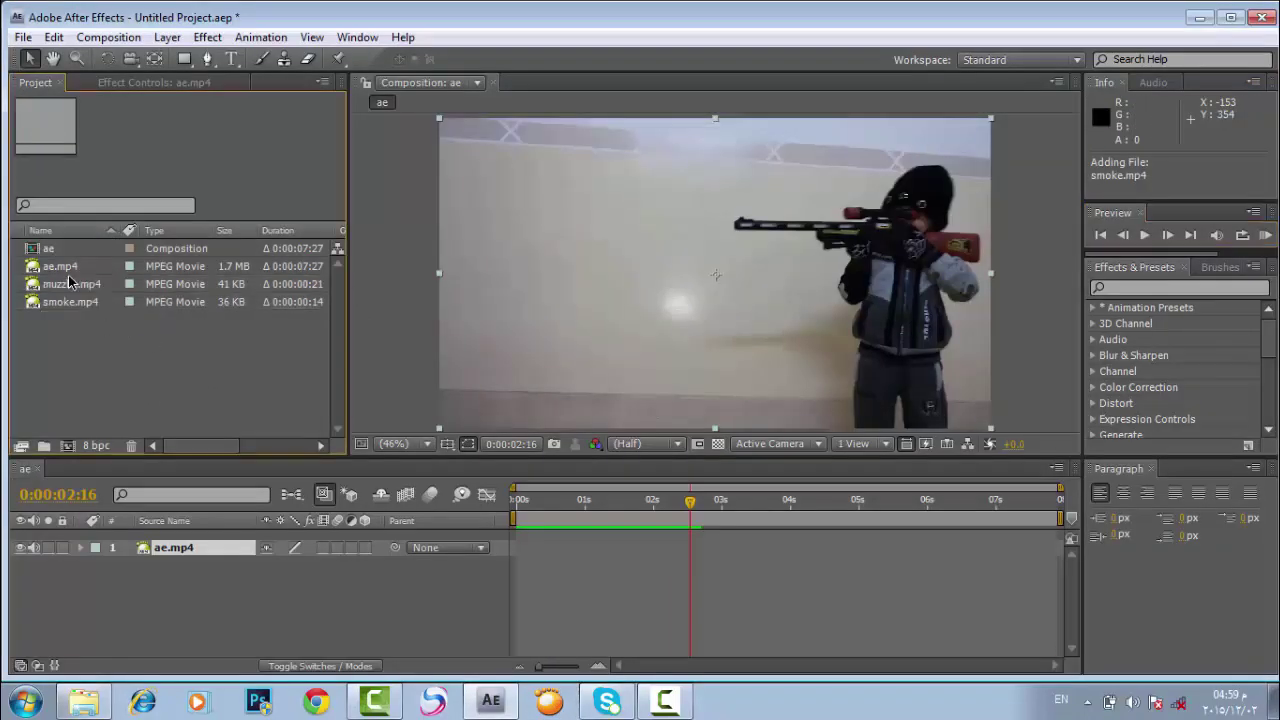
Step: Add muzzlle.mp4 as a layer above ae.mp4, starting at 0:00:02:16, and set its blending mode to Add
{"action": "left_click_drag", "start_coordinate": [68, 289], "coordinate": [174, 543]}
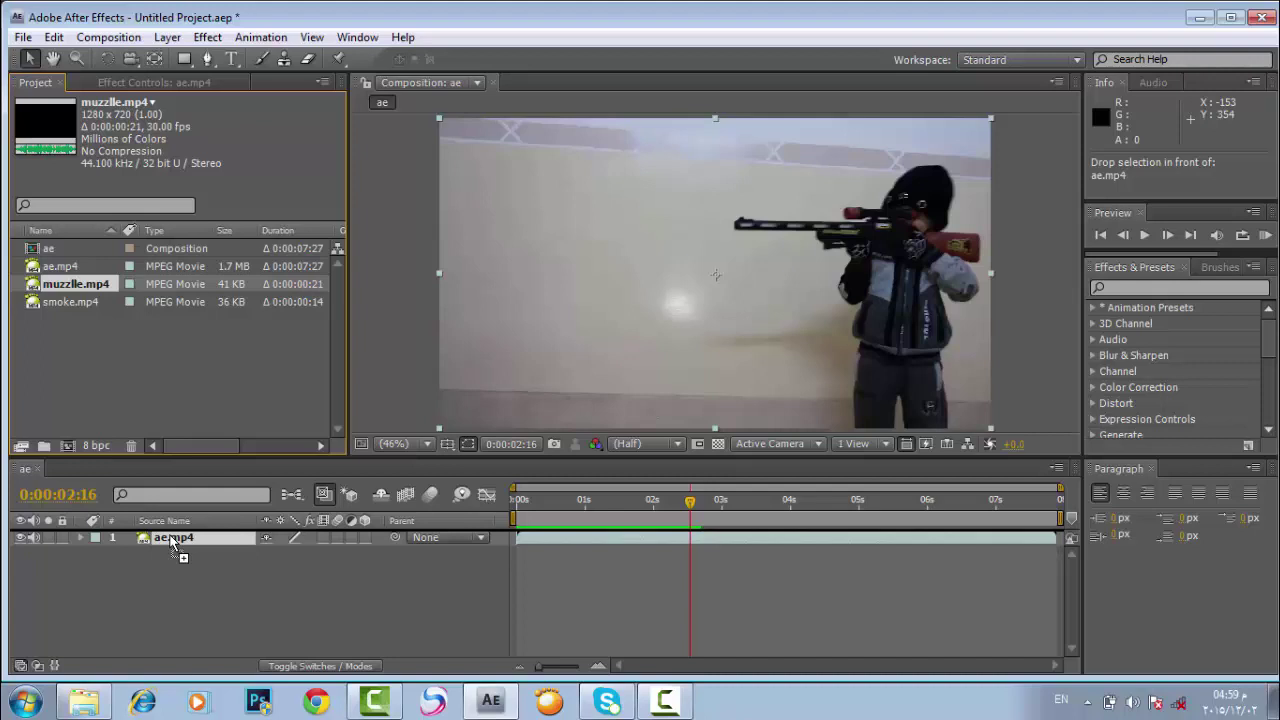
{"action": "left_click_drag", "start_coordinate": [174, 543], "coordinate": [172, 541]}
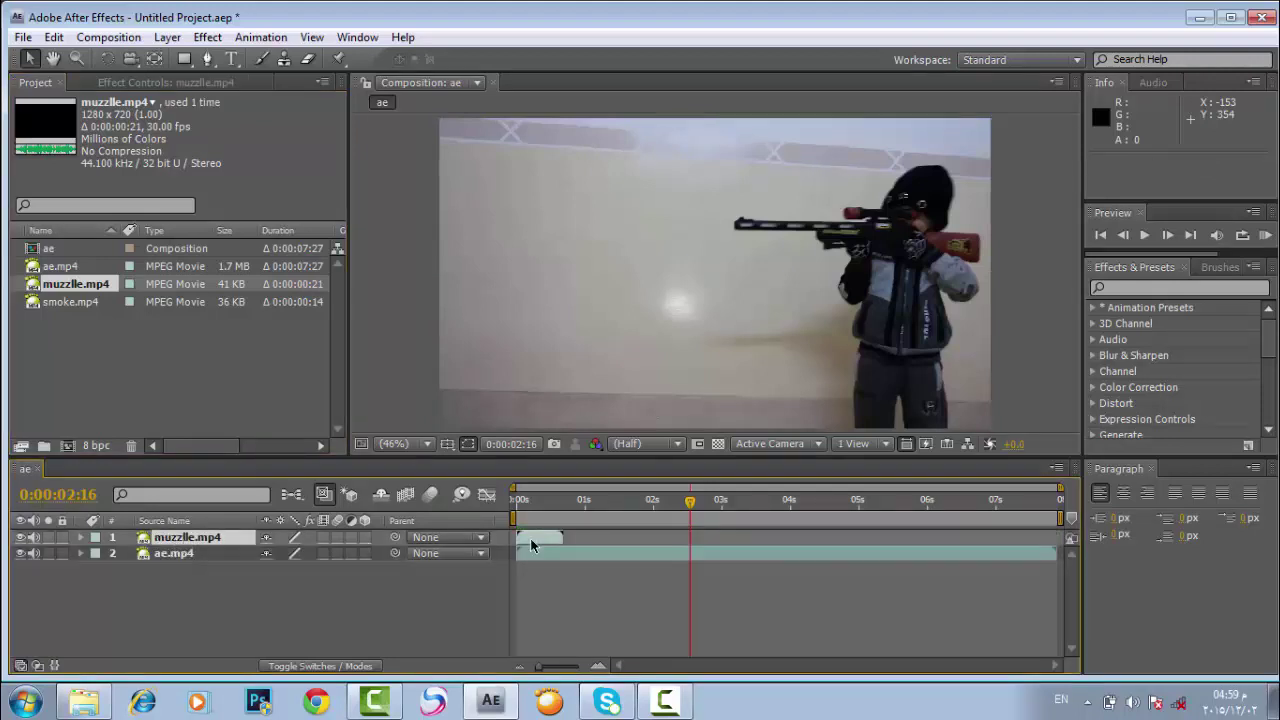
{"action": "left_click_drag", "start_coordinate": [532, 545], "coordinate": [713, 564]}
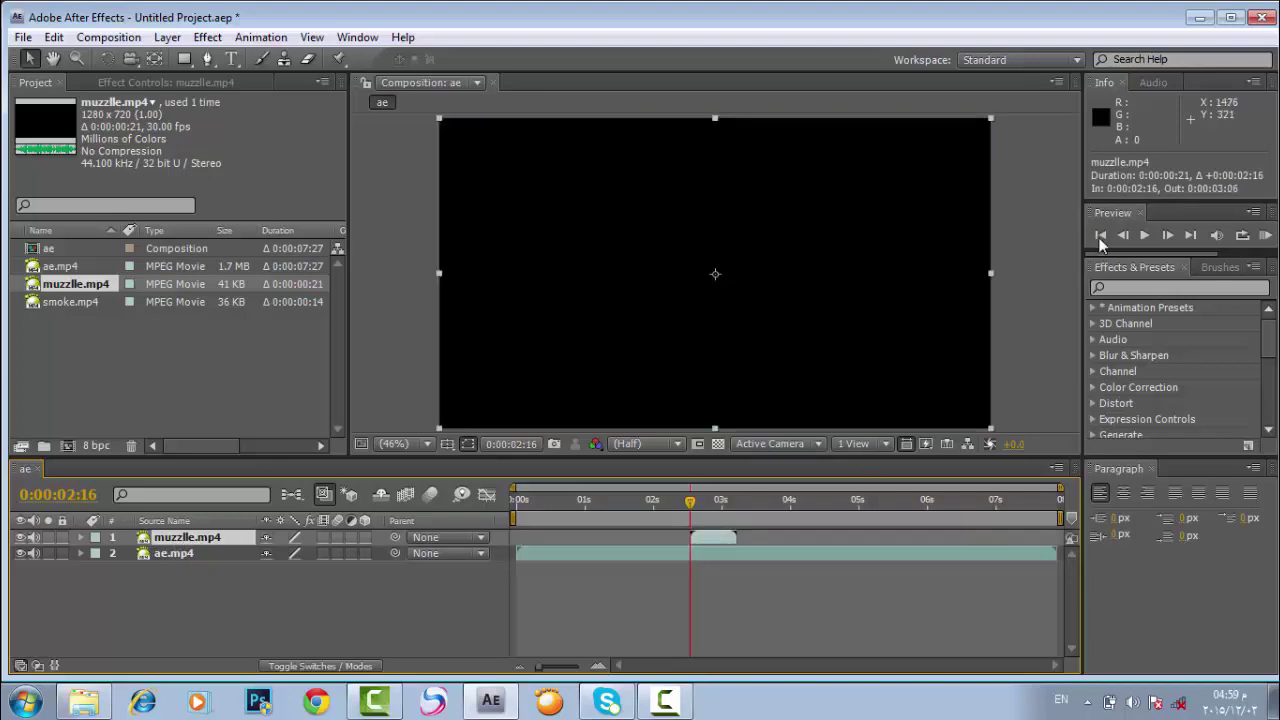
{"action": "right_click", "coordinate": [820, 266]}
{"action": "mouse_move", "coordinate": [890, 236]}
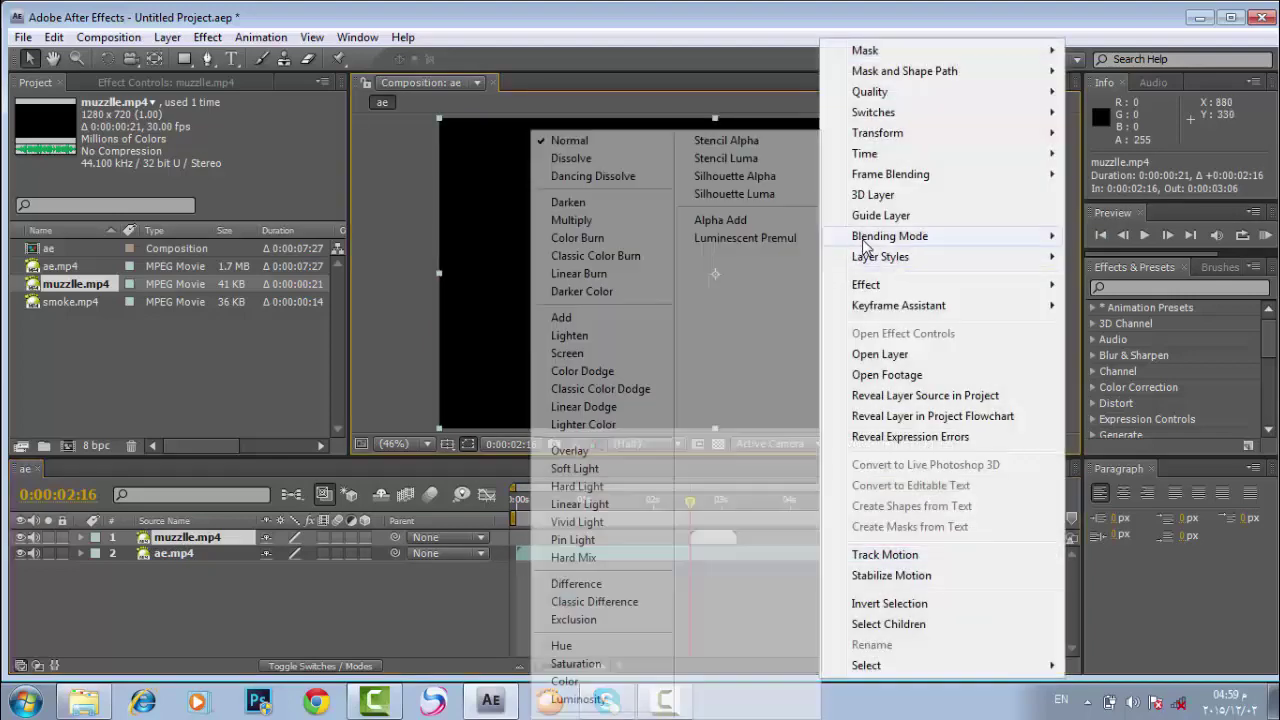
{"action": "left_click", "coordinate": [651, 316]}
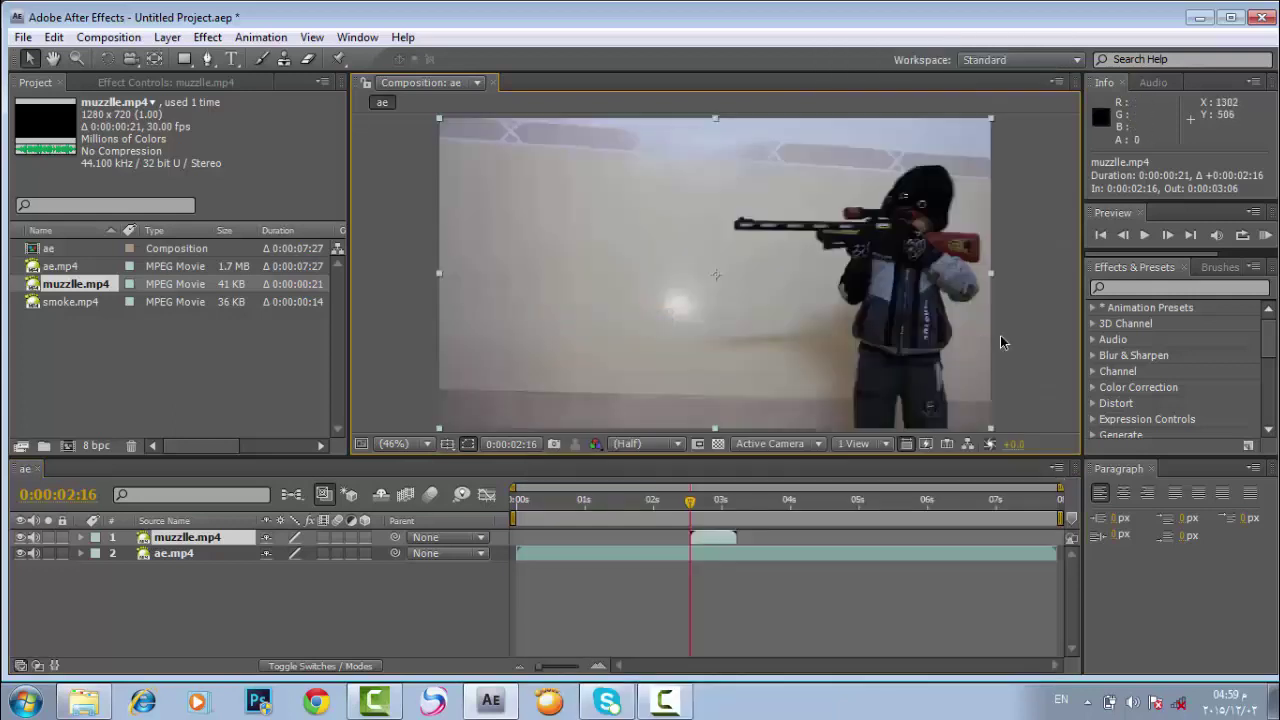
Step: At 0:00:02:17, enlarge the muzzle flash to about 131% by 134% and place it at the rifle's tip, at about 409, 260
{"action": "left_click", "coordinate": [1160, 241]}
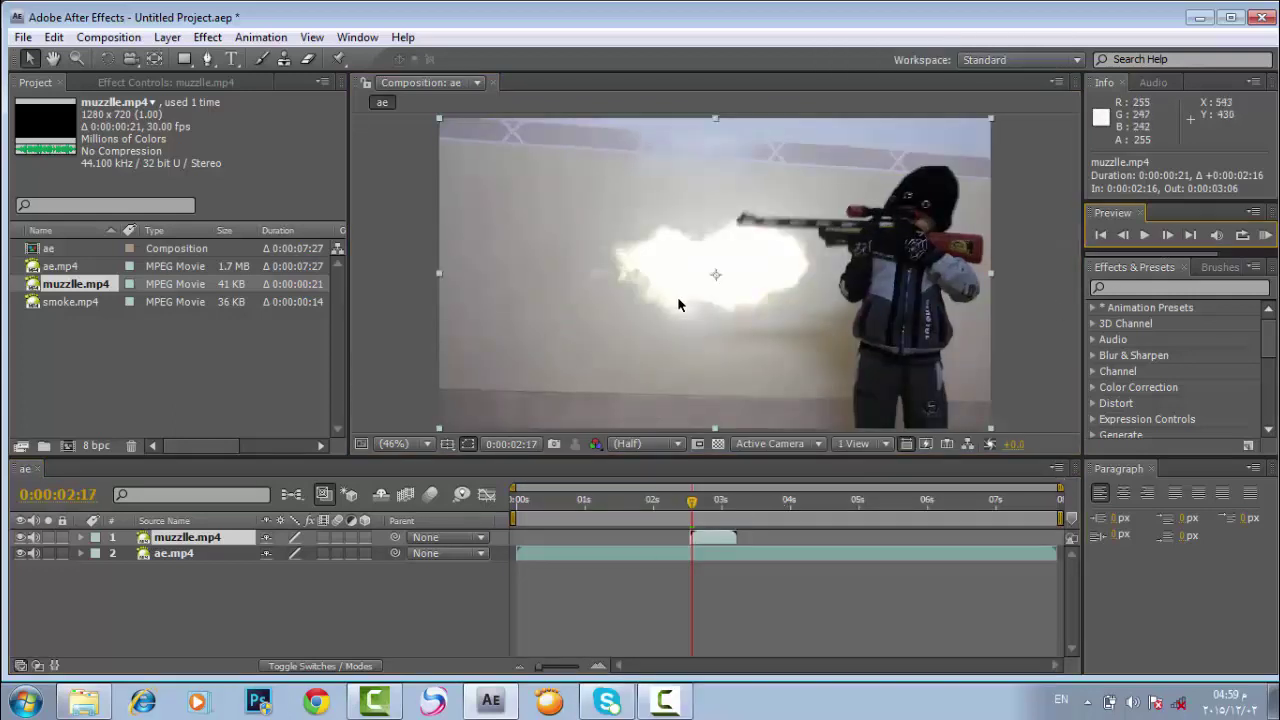
{"action": "left_click_drag", "start_coordinate": [680, 302], "coordinate": [614, 249]}
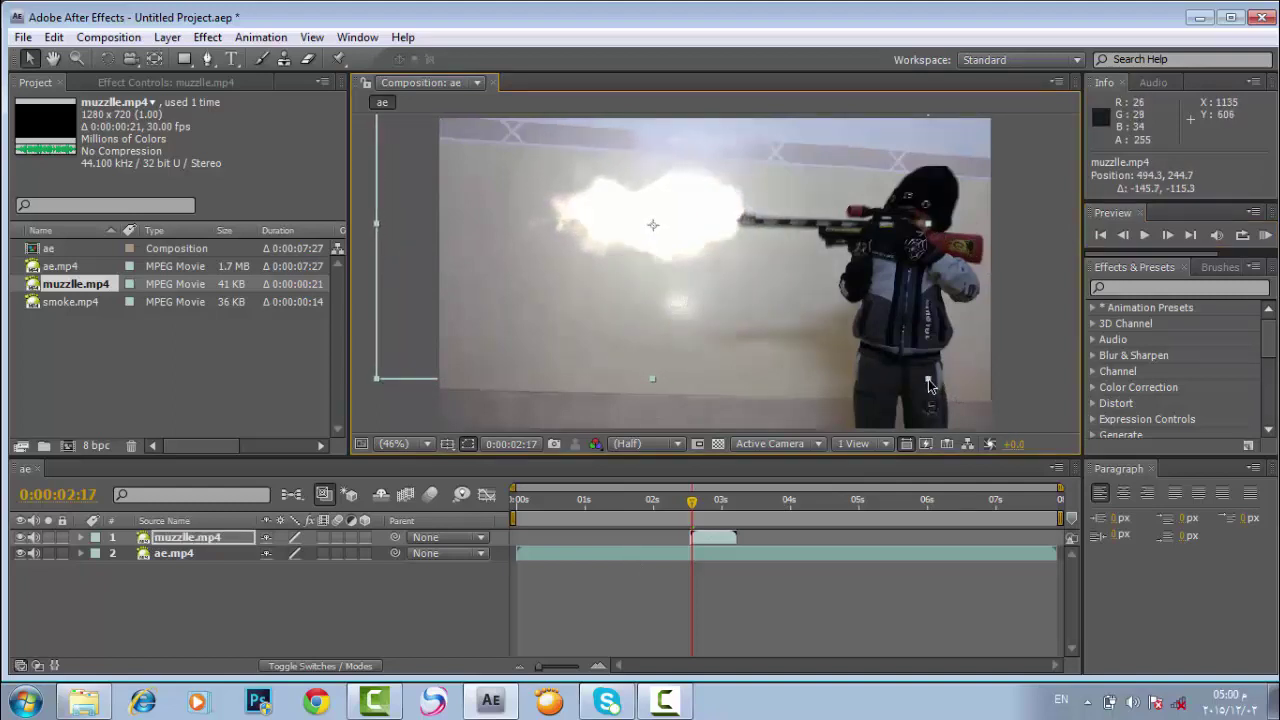
{"action": "left_click_drag", "start_coordinate": [925, 383], "coordinate": [1020, 443]}
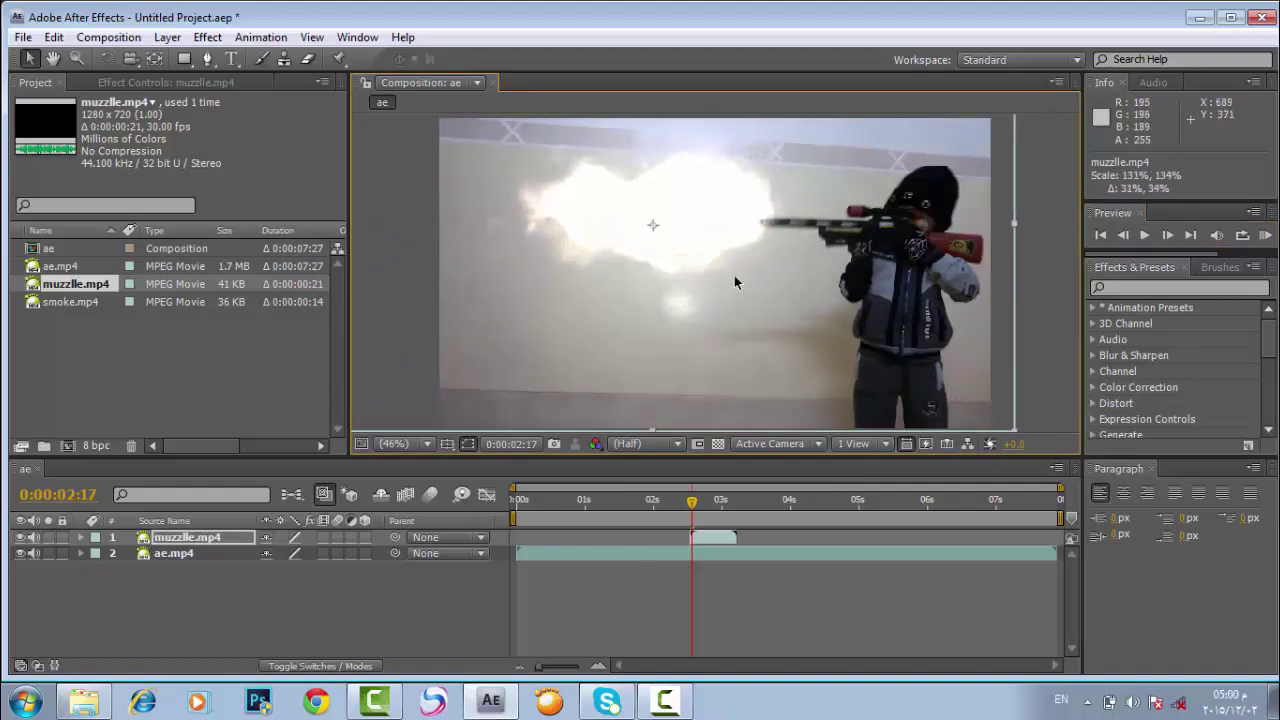
{"action": "left_click_drag", "start_coordinate": [734, 277], "coordinate": [698, 288]}
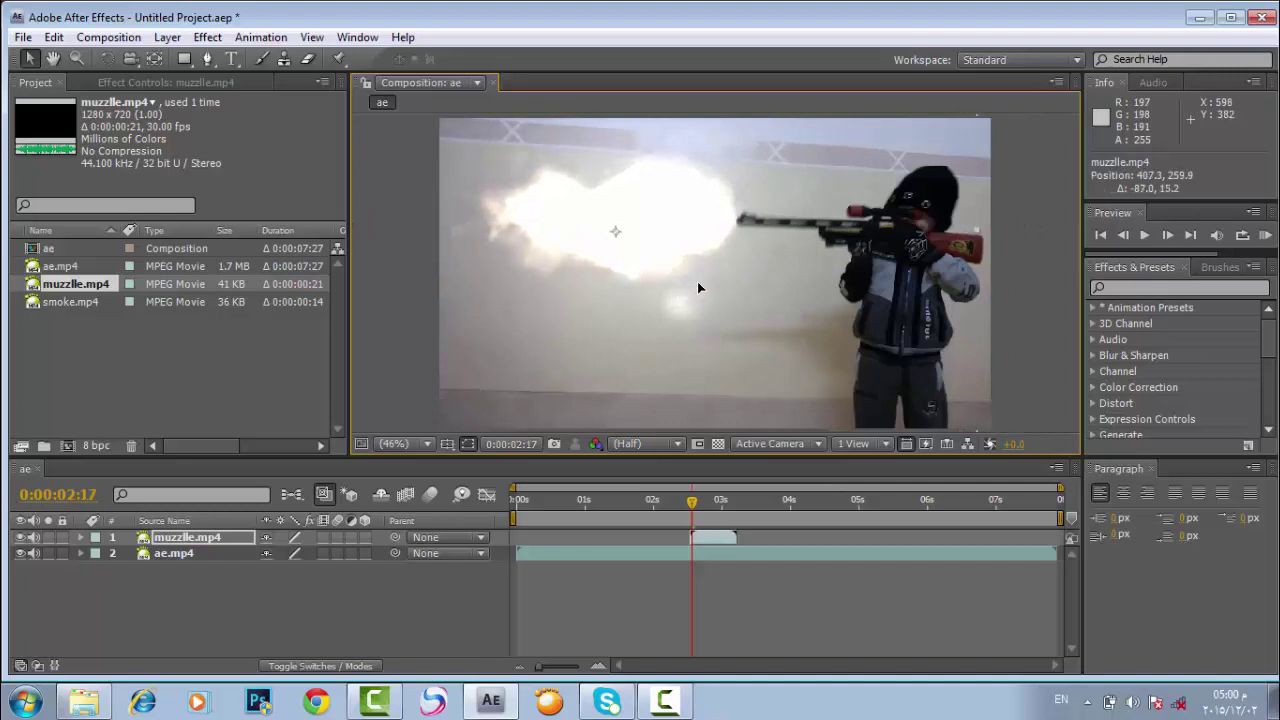
Step: Step through the muzzle flash and play the composition, stopping at 0:00:03:19
{"action": "left_click", "coordinate": [1168, 235]}
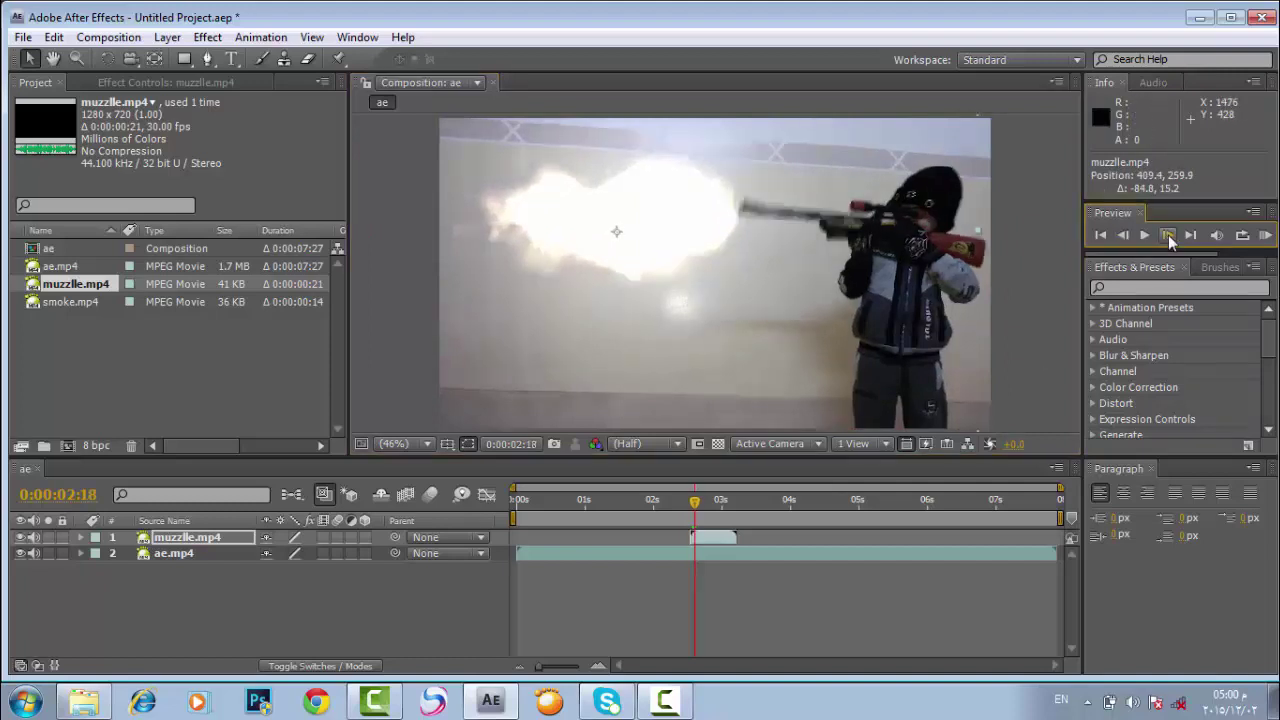
{"action": "left_click", "coordinate": [1168, 235]}
{"action": "left_click", "coordinate": [1146, 234]}
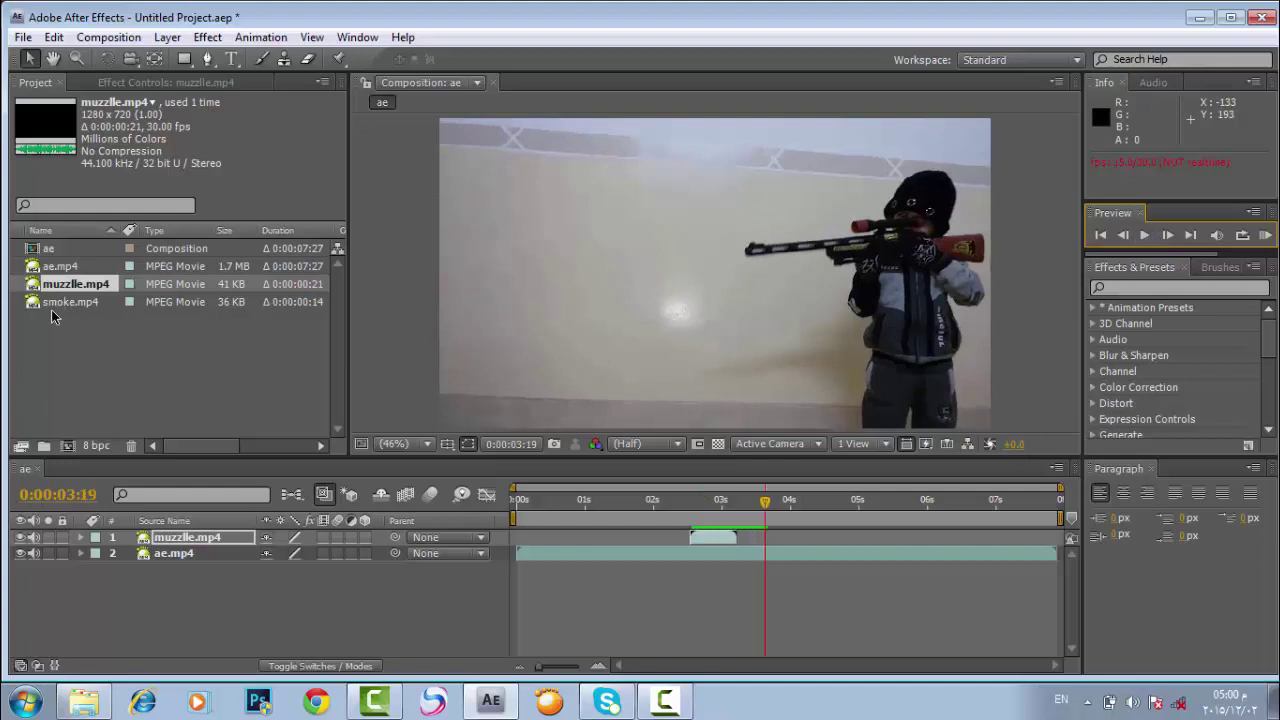
Step: Add smoke.mp4 as the top layer starting at 0:00:03:19 and change its blending mode so its black background drops out
{"action": "left_click_drag", "start_coordinate": [52, 305], "coordinate": [172, 540]}
{"action": "left_click_drag", "start_coordinate": [530, 541], "coordinate": [774, 538]}
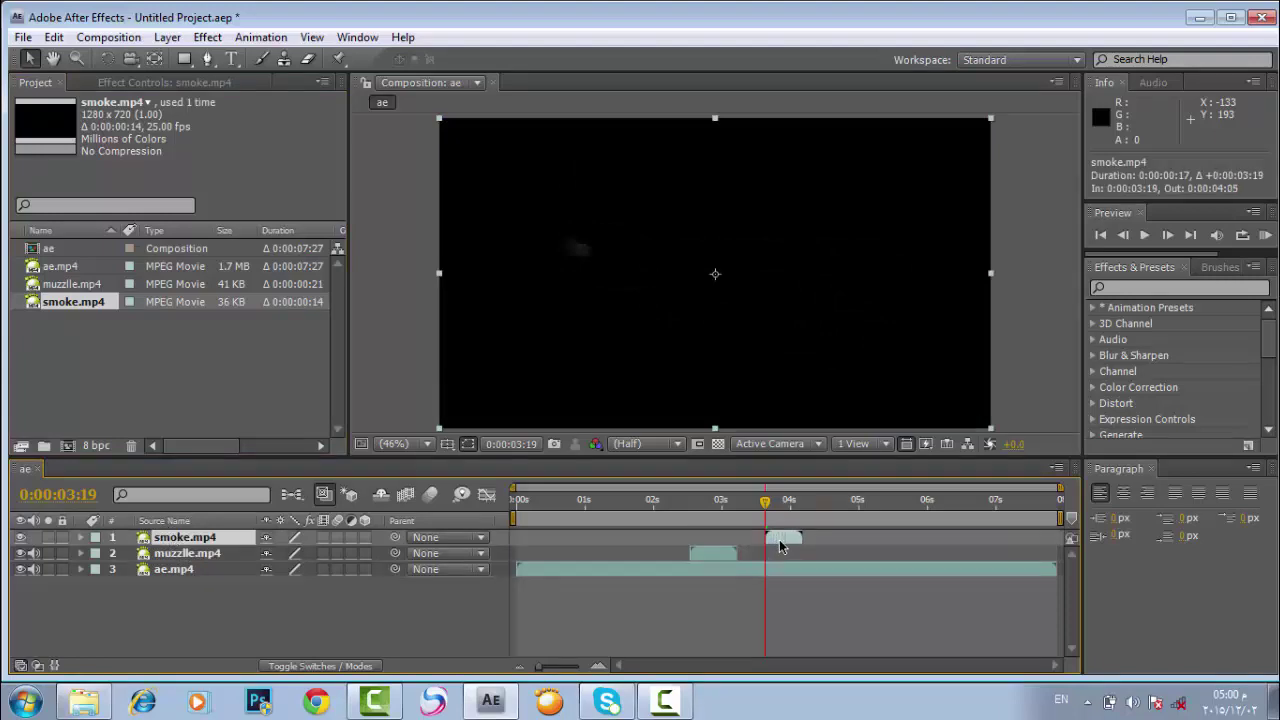
{"action": "right_click", "coordinate": [606, 311]}
{"action": "mouse_move", "coordinate": [645, 245]}
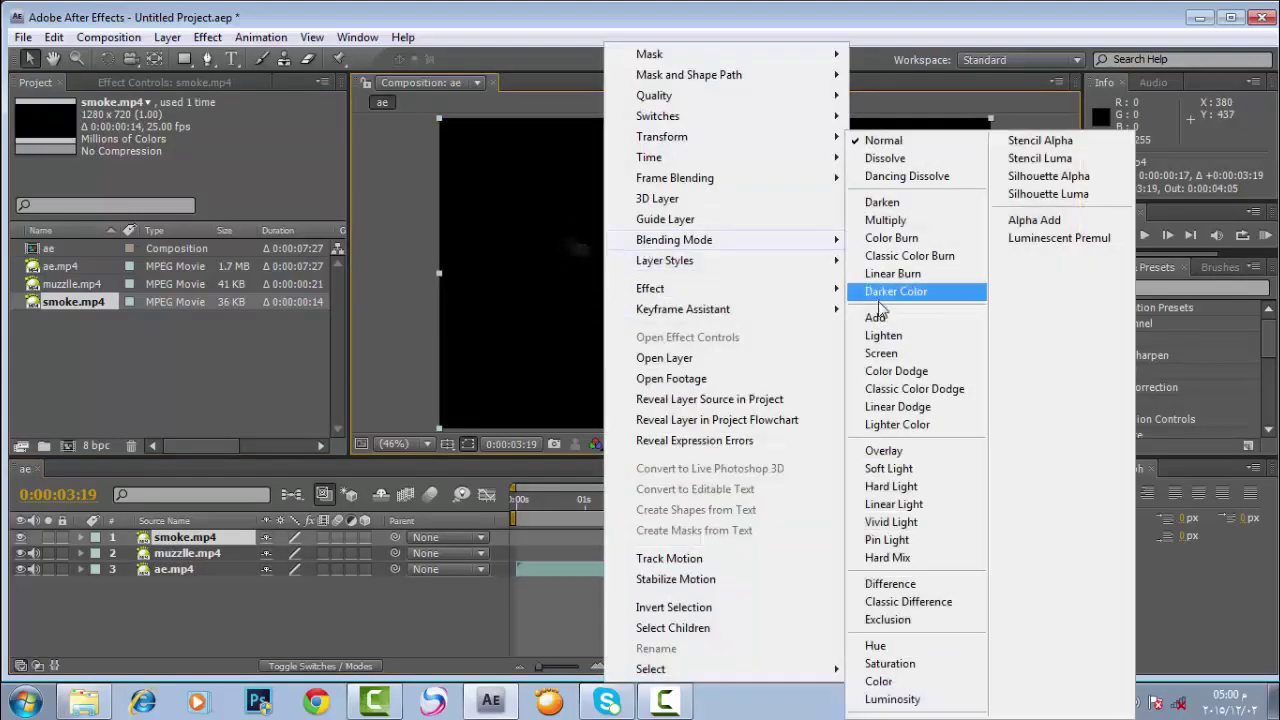
{"action": "left_click", "coordinate": [883, 335]}
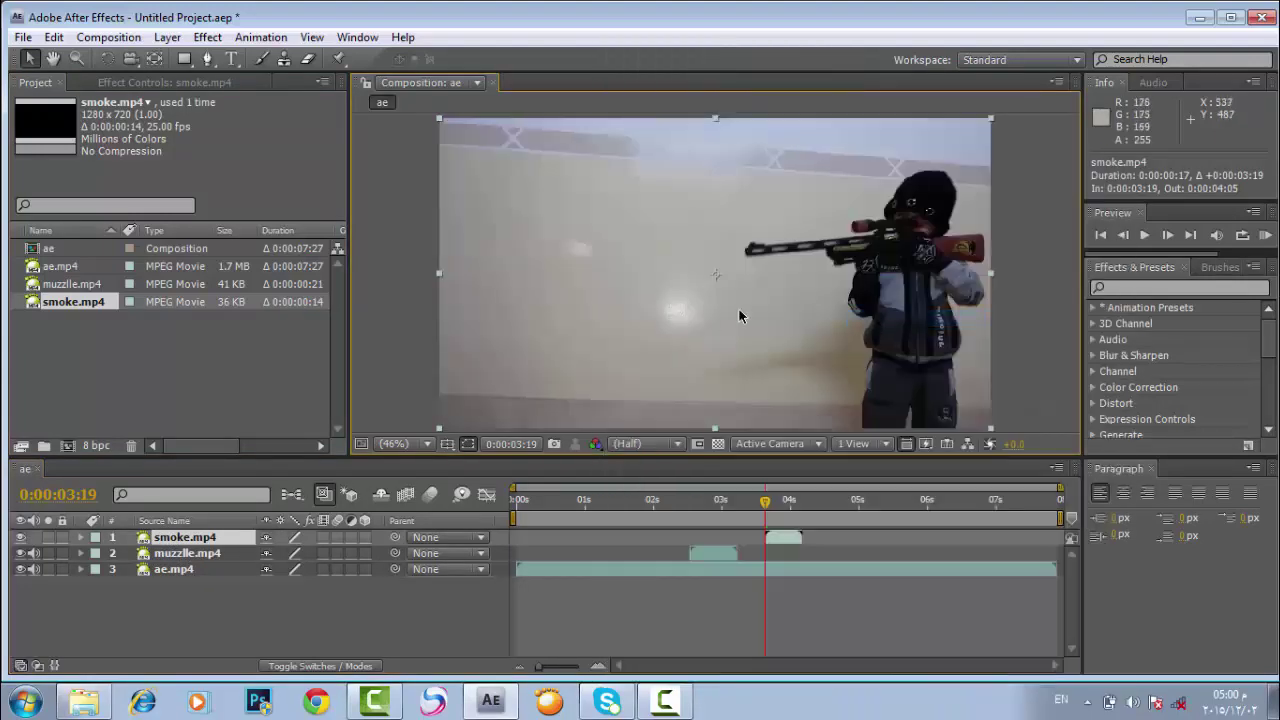
Step: Rotate the smoke layer to about -153° and move it to about 427, 103 so the smoke sits at the rifle's tip
{"action": "left_click", "coordinate": [107, 59]}
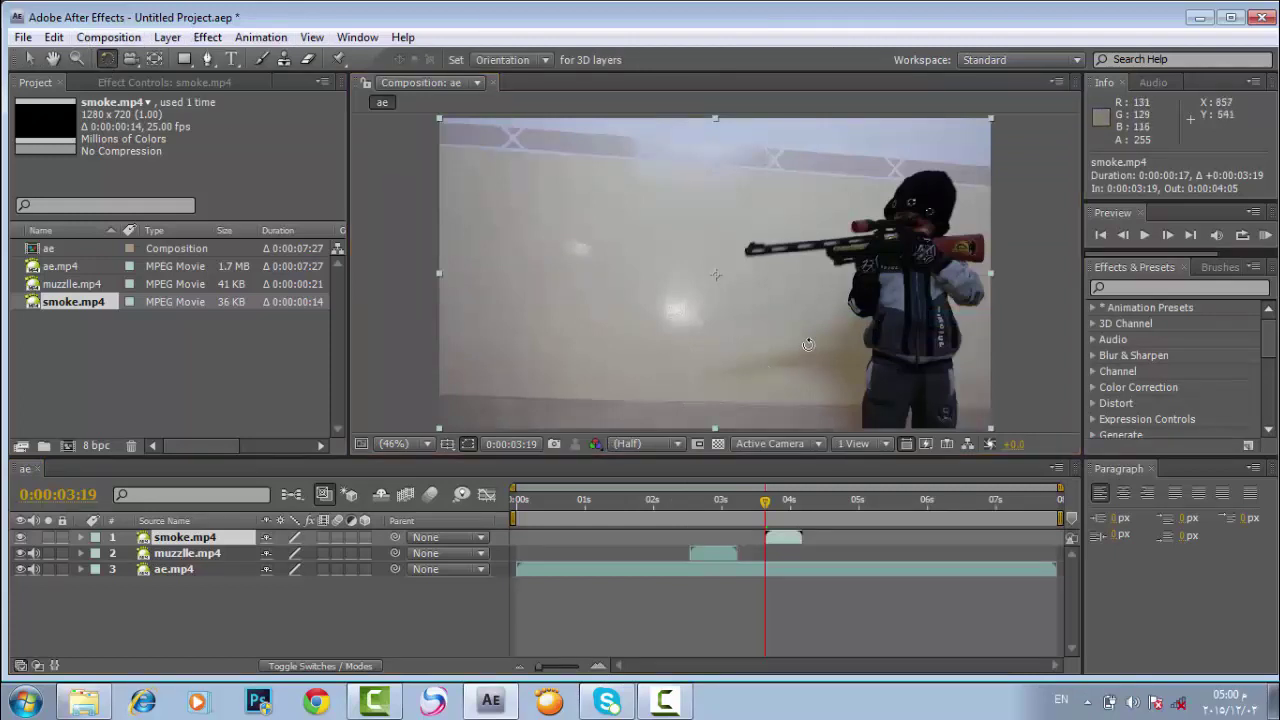
{"action": "left_click_drag", "start_coordinate": [809, 345], "coordinate": [338, 186]}
{"action": "left_click", "coordinate": [27, 59]}
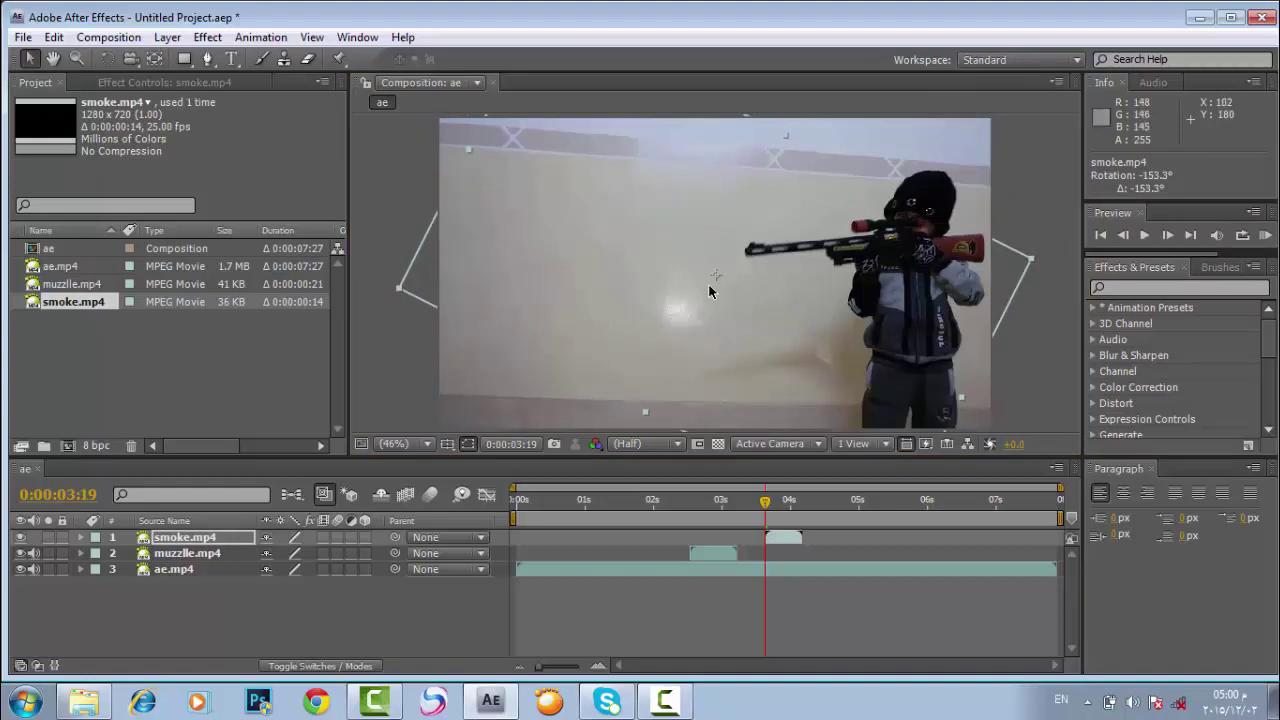
{"action": "left_click_drag", "start_coordinate": [708, 283], "coordinate": [631, 172]}
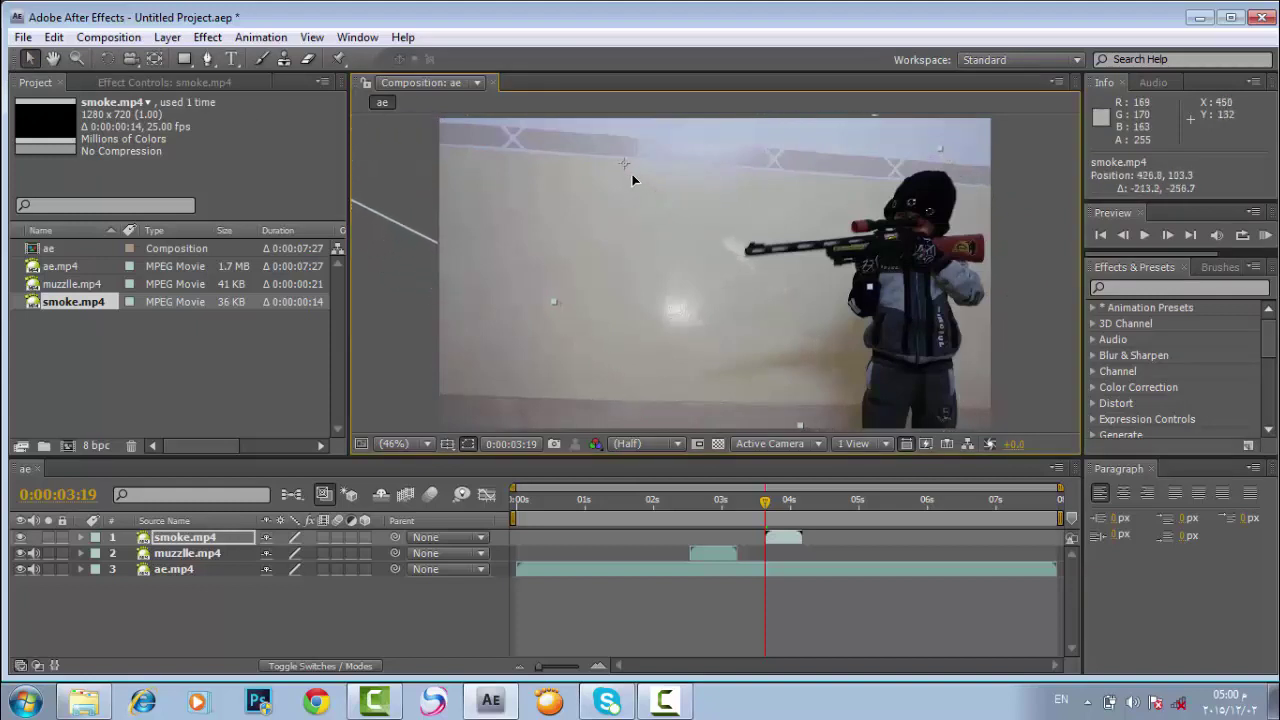
Step: Play the composition and step through the muzzle flash frames from 0:00:02:16, stopping at 0:00:02:19
{"action": "left_click", "coordinate": [1142, 236]}
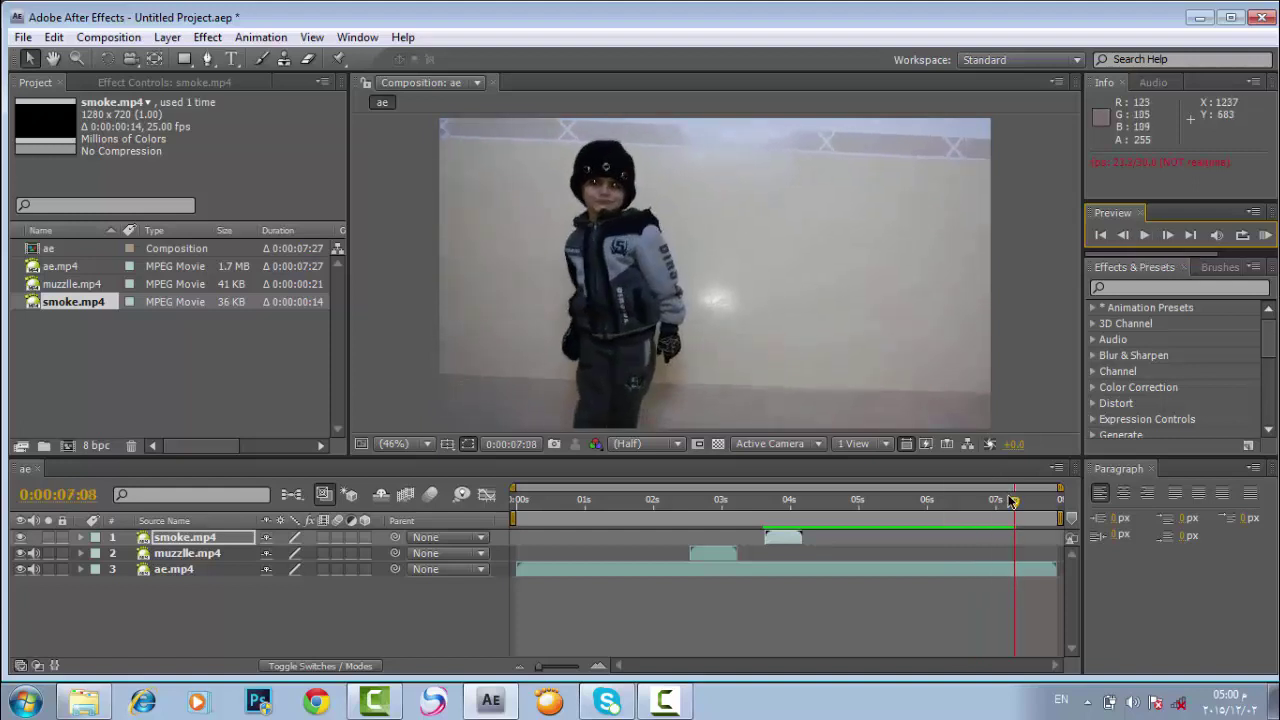
{"action": "left_click_drag", "start_coordinate": [834, 503], "coordinate": [689, 524]}
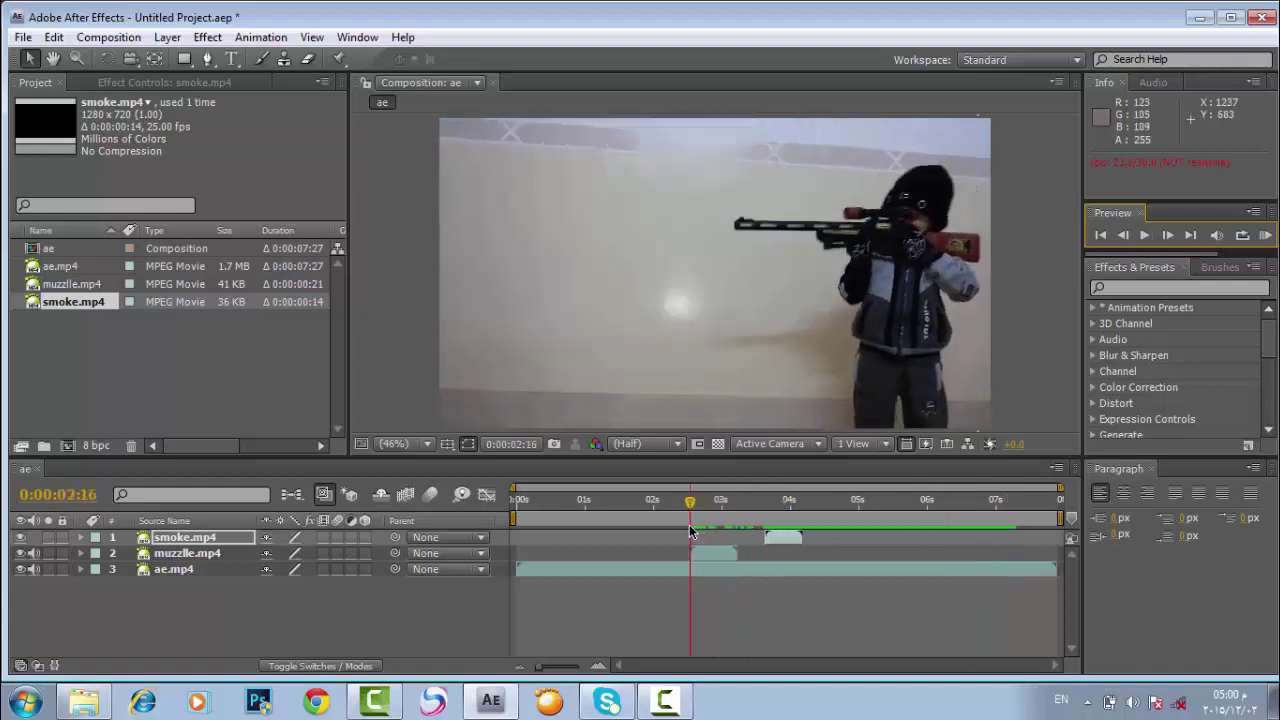
{"action": "left_click", "coordinate": [1168, 236]}
{"action": "left_click", "coordinate": [1168, 236]}
{"action": "left_click", "coordinate": [1168, 236]}
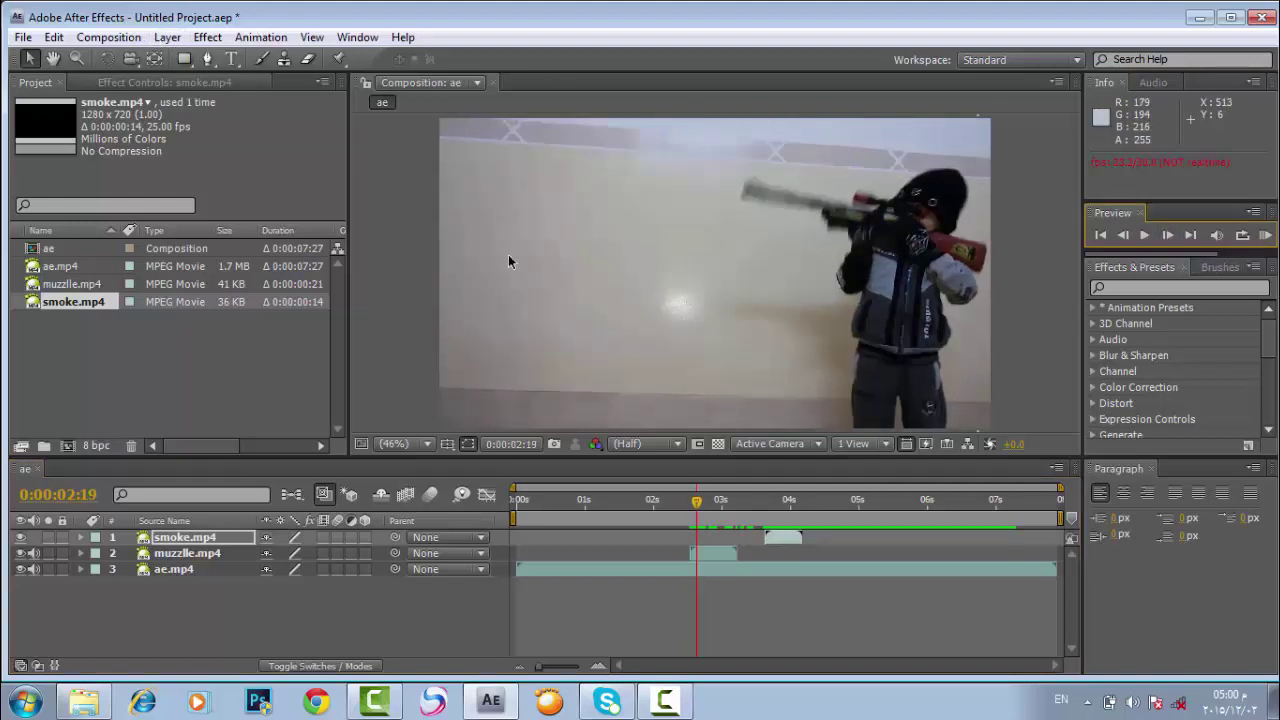
{"action": "left_click", "coordinate": [1124, 236]}
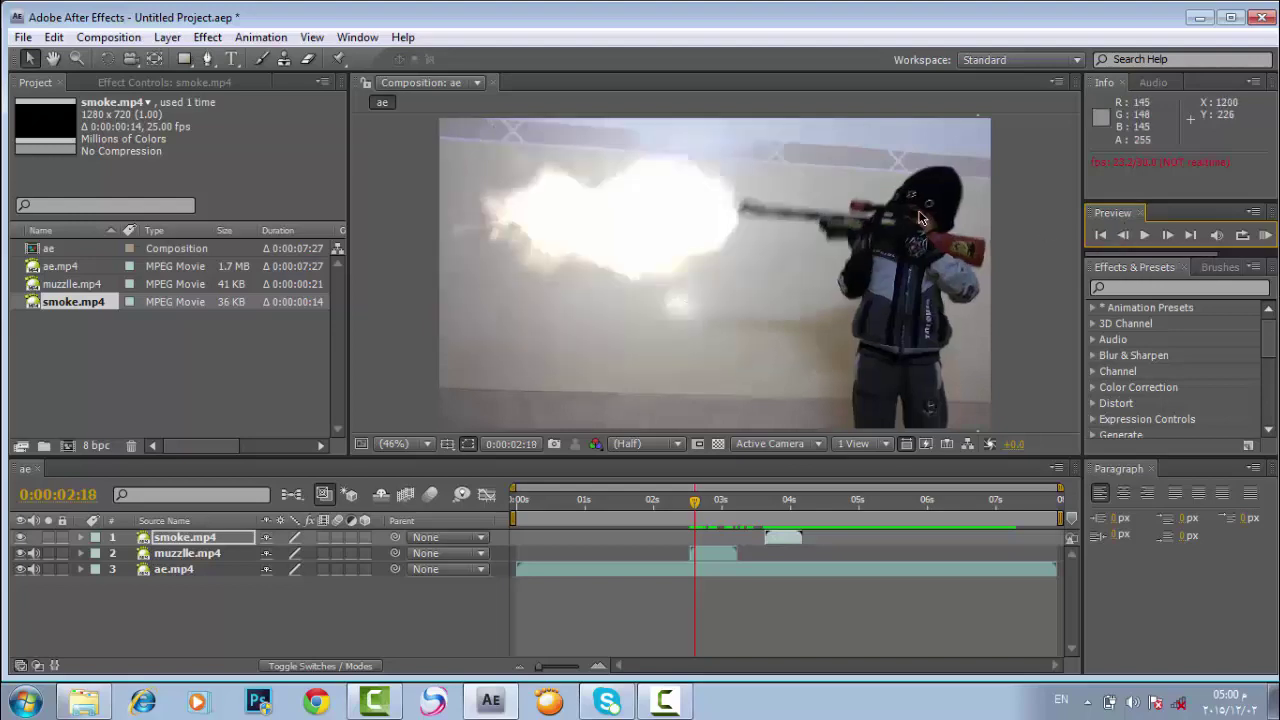
{"action": "left_click", "coordinate": [1168, 236]}
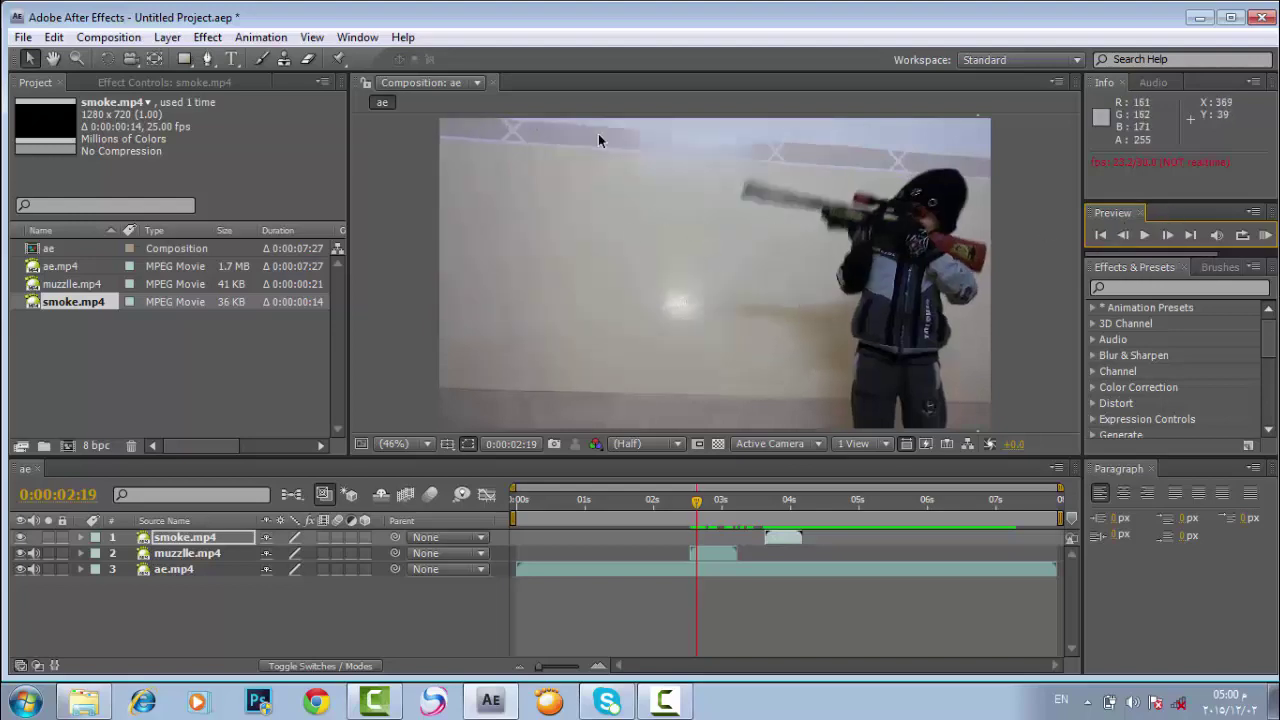
Step: Create a black 1280 x 720 solid named bullet and trim it to run from 0:00:02:19 to 0:00:03:06
{"action": "left_click", "coordinate": [166, 38]}
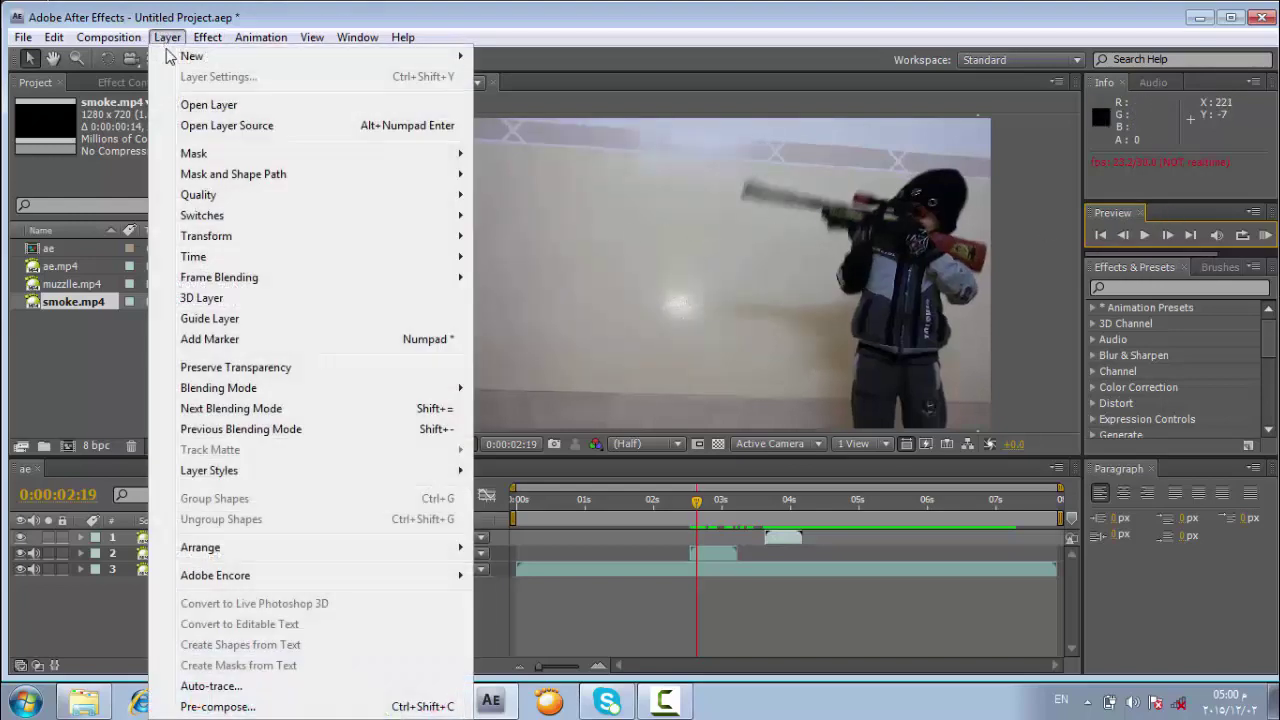
{"action": "mouse_move", "coordinate": [170, 58]}
{"action": "left_click", "coordinate": [506, 77]}
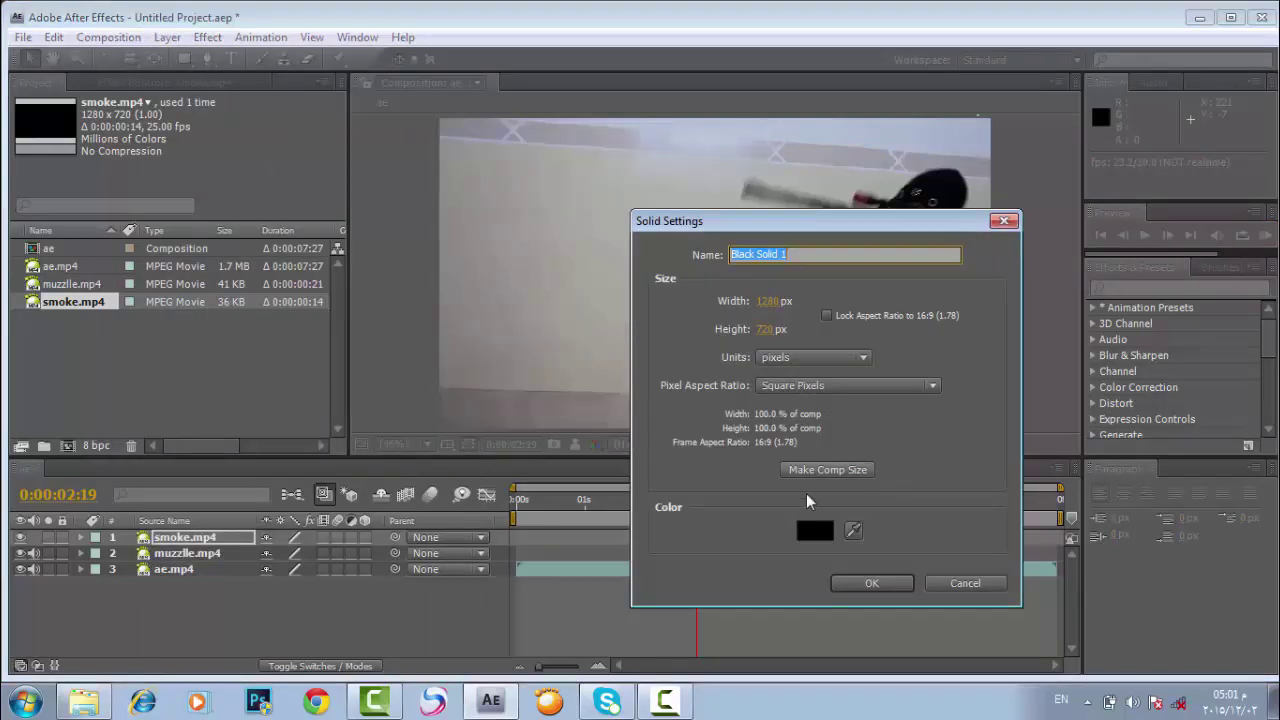
{"action": "type", "text": "bullet"}
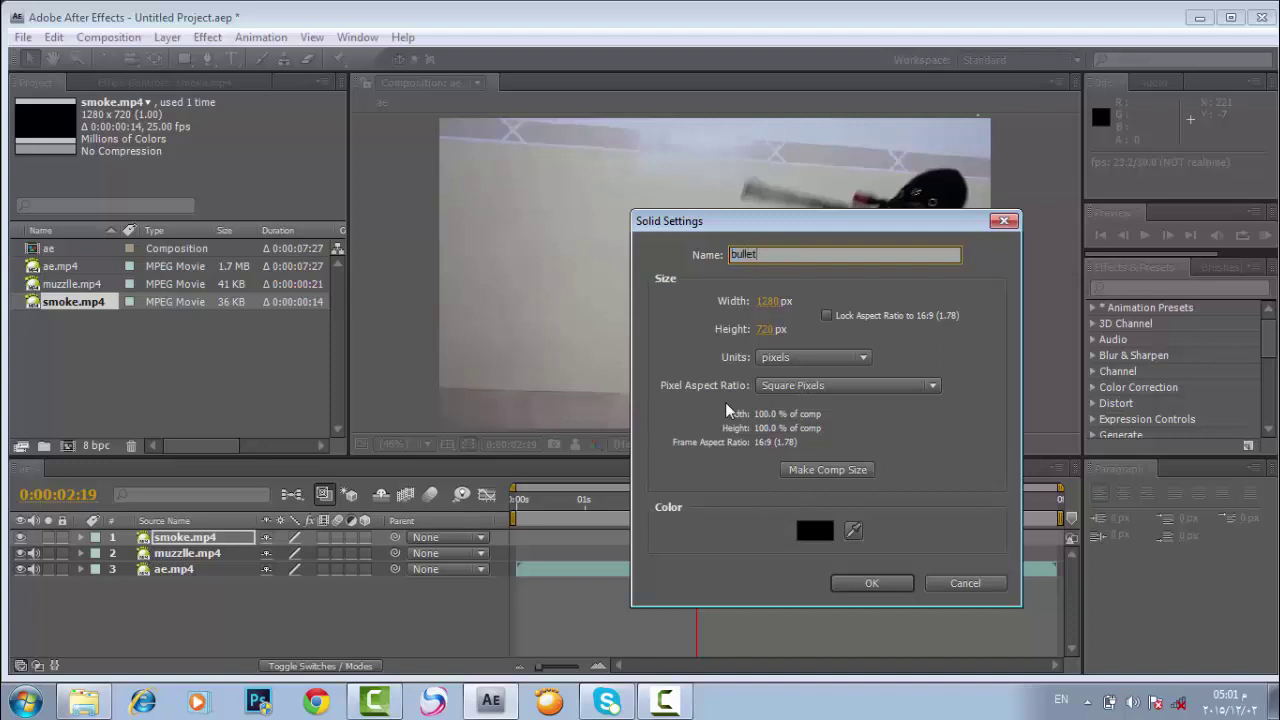
{"action": "key", "text": "Return"}
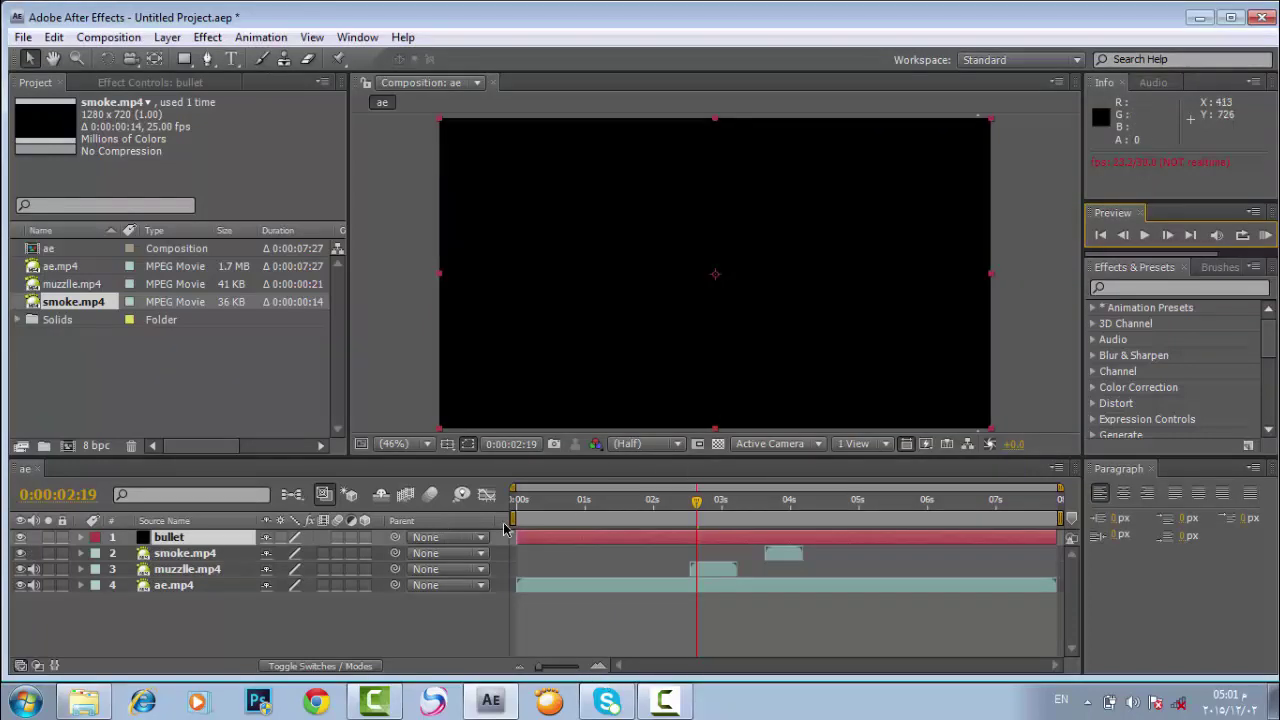
{"action": "left_click_drag", "start_coordinate": [516, 537], "coordinate": [697, 540]}
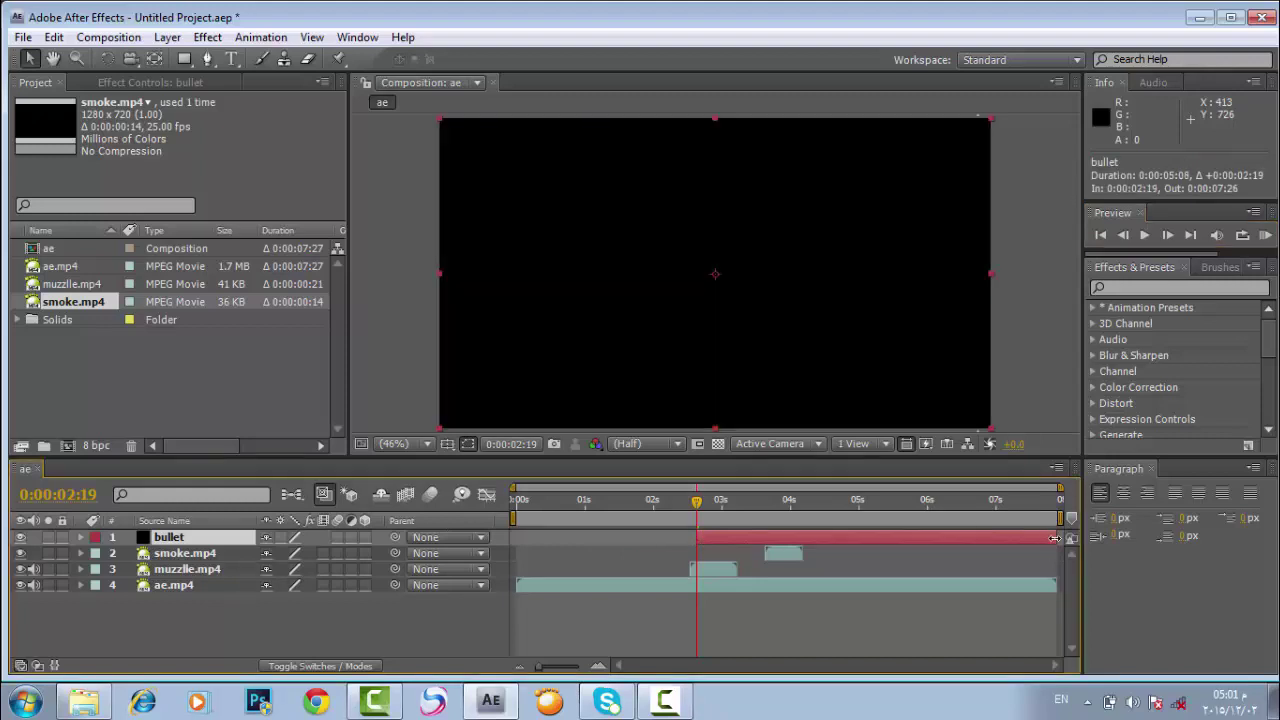
{"action": "left_click_drag", "start_coordinate": [1055, 538], "coordinate": [736, 556]}
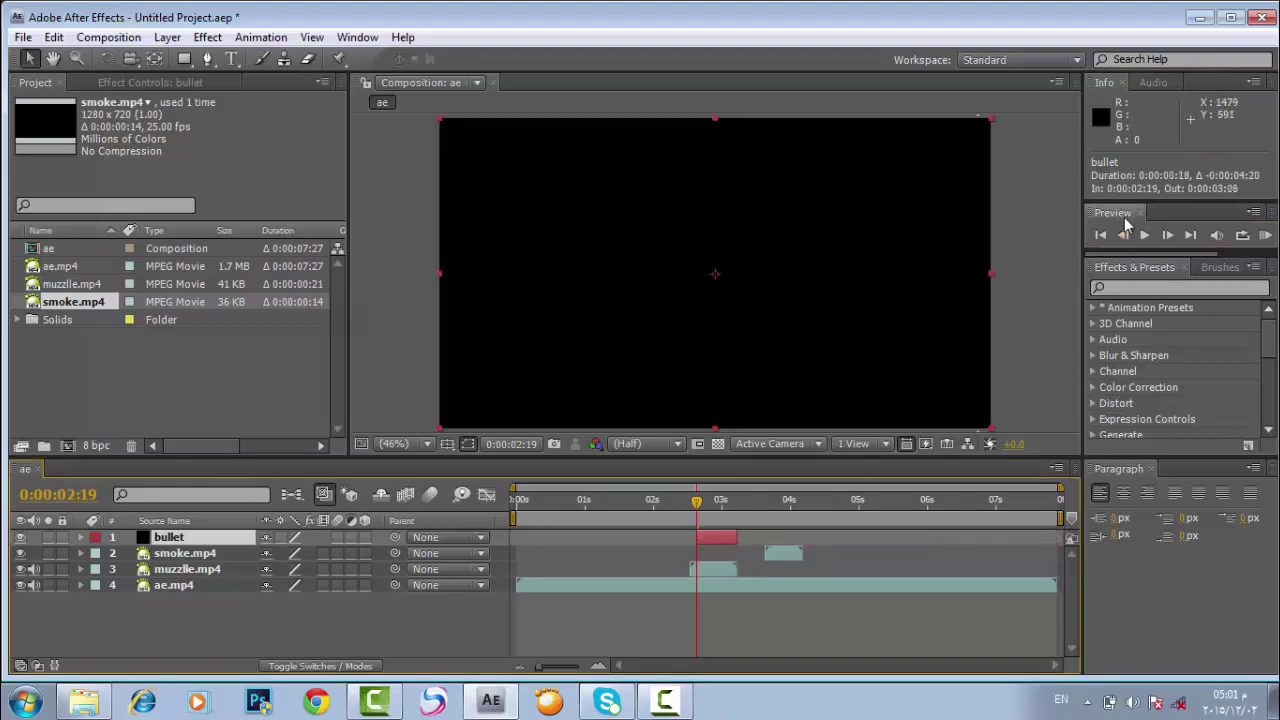
Step: Find the Fractal Noise effect and apply it to the bullet solid
{"action": "left_click", "coordinate": [1116, 291]}
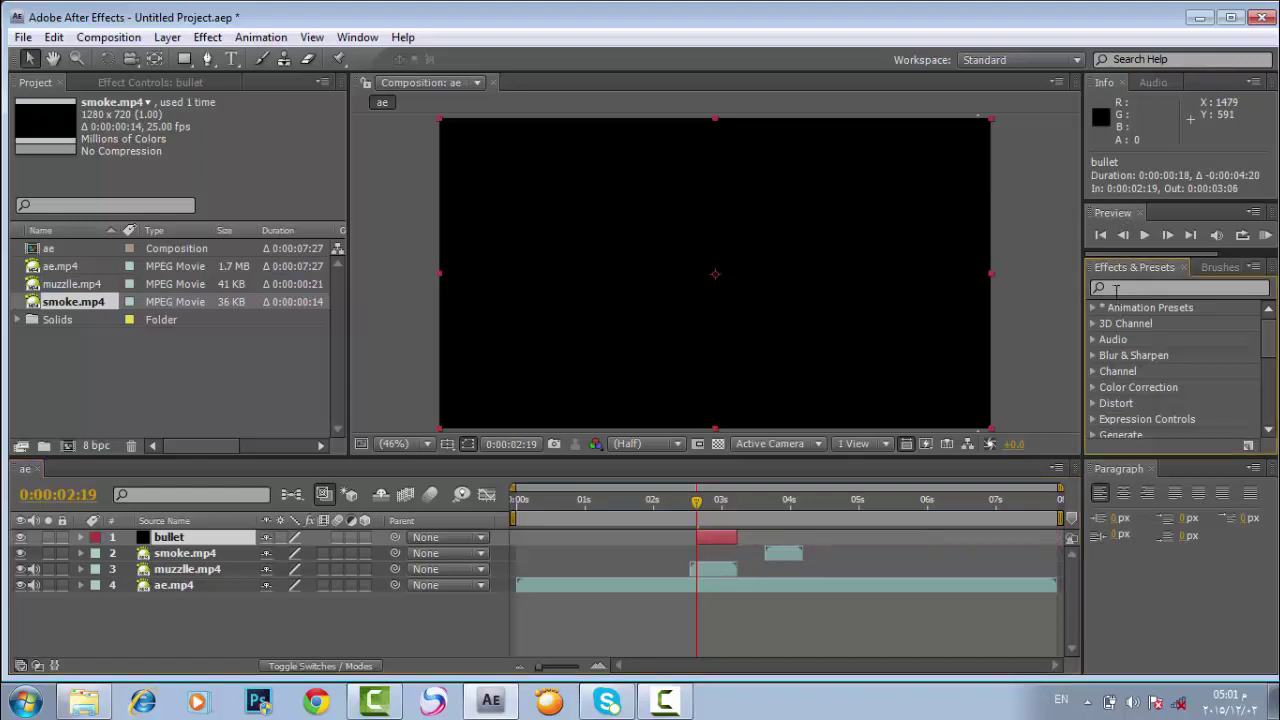
{"action": "left_click", "coordinate": [1116, 289]}
{"action": "type", "text": "frac"}
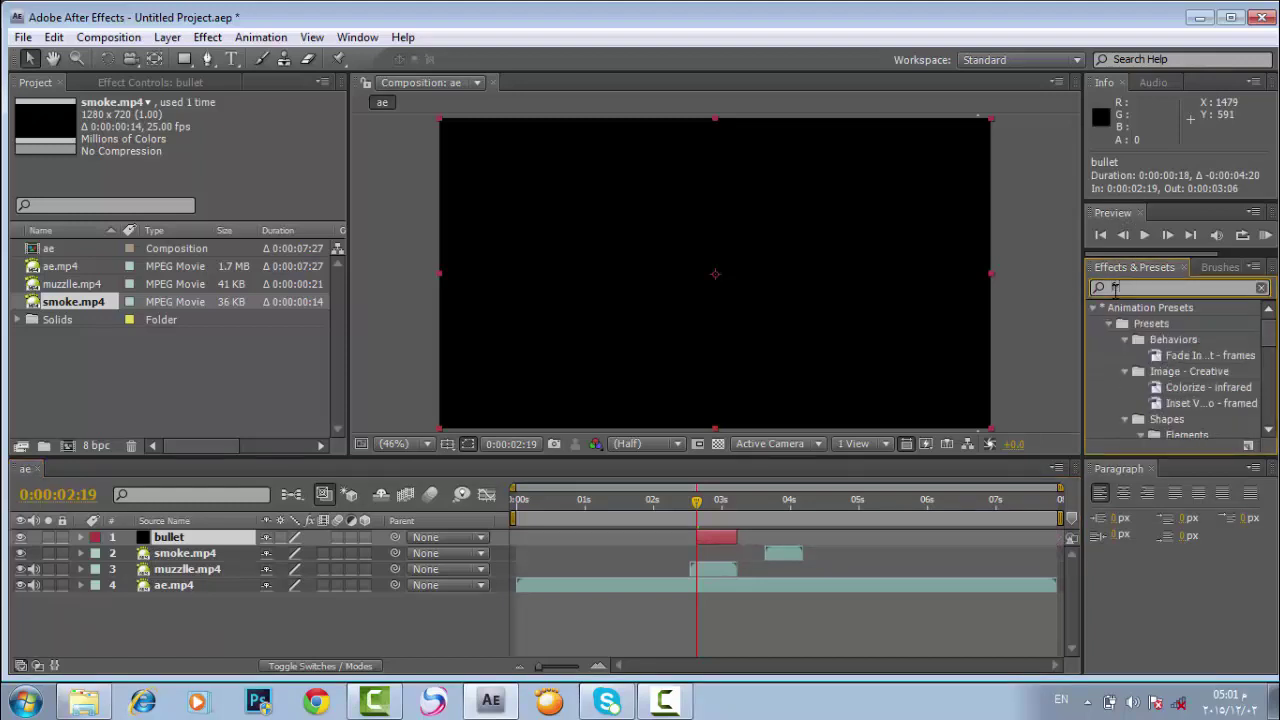
{"action": "type", "text": "tal"}
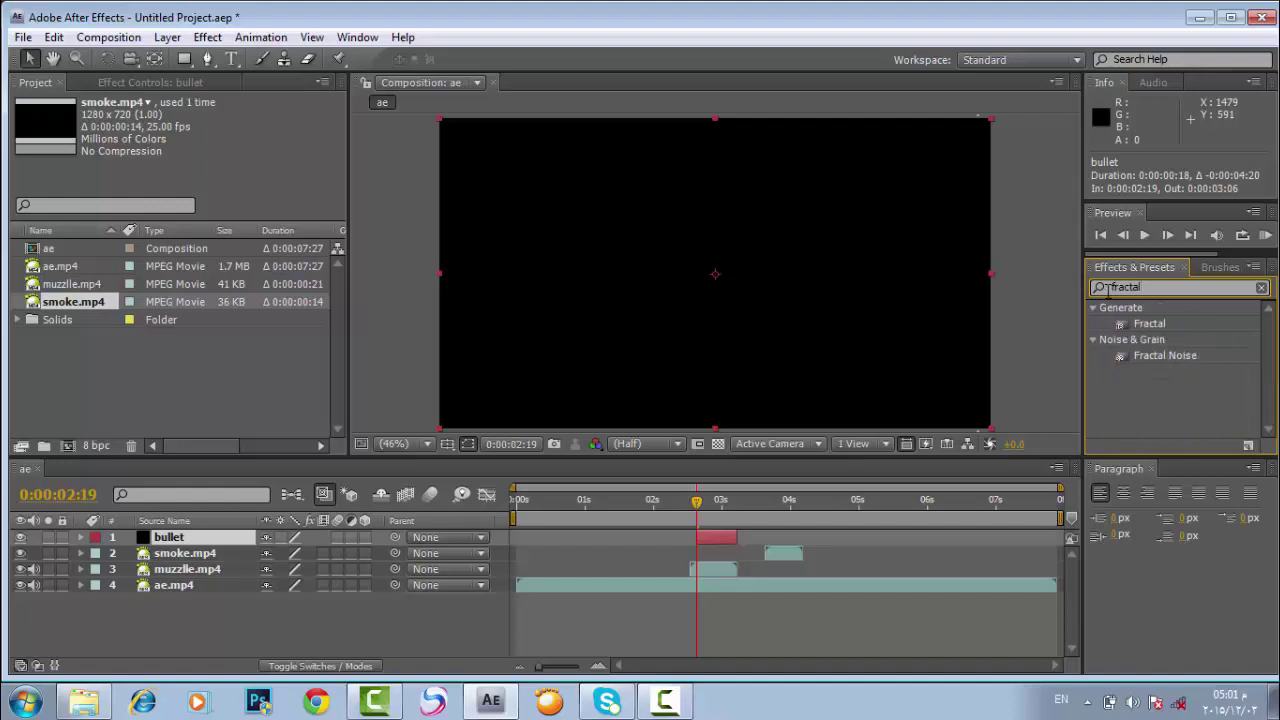
{"action": "left_click", "coordinate": [1152, 356]}
{"action": "left_click", "coordinate": [290, 645]}
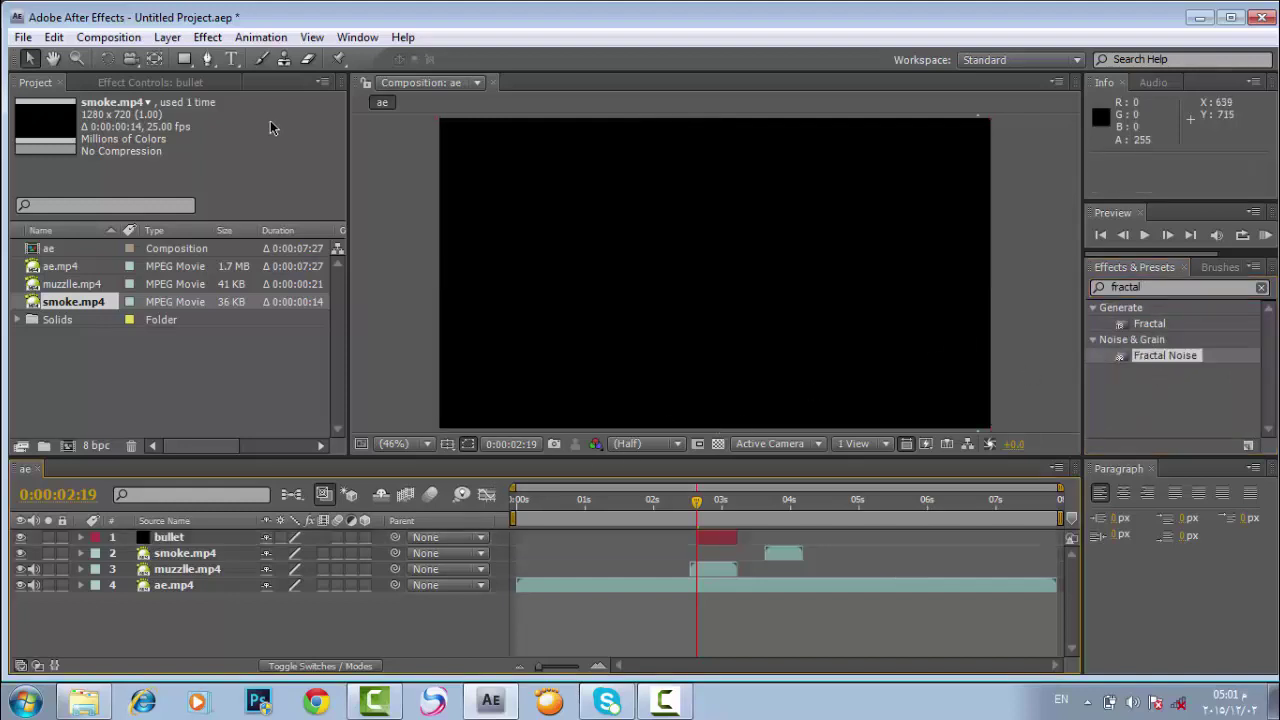
{"action": "left_click", "coordinate": [207, 37]}
{"action": "left_click", "coordinate": [172, 540]}
{"action": "left_click", "coordinate": [207, 37]}
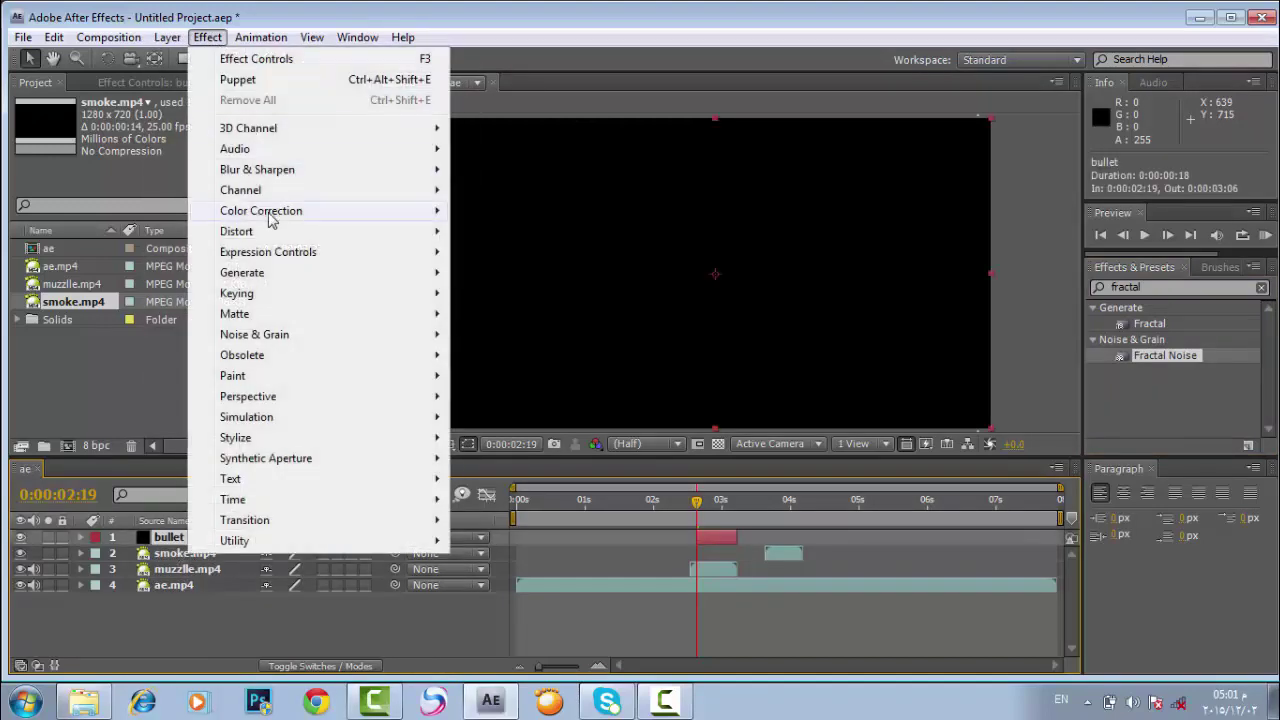
{"action": "mouse_move", "coordinate": [258, 334]}
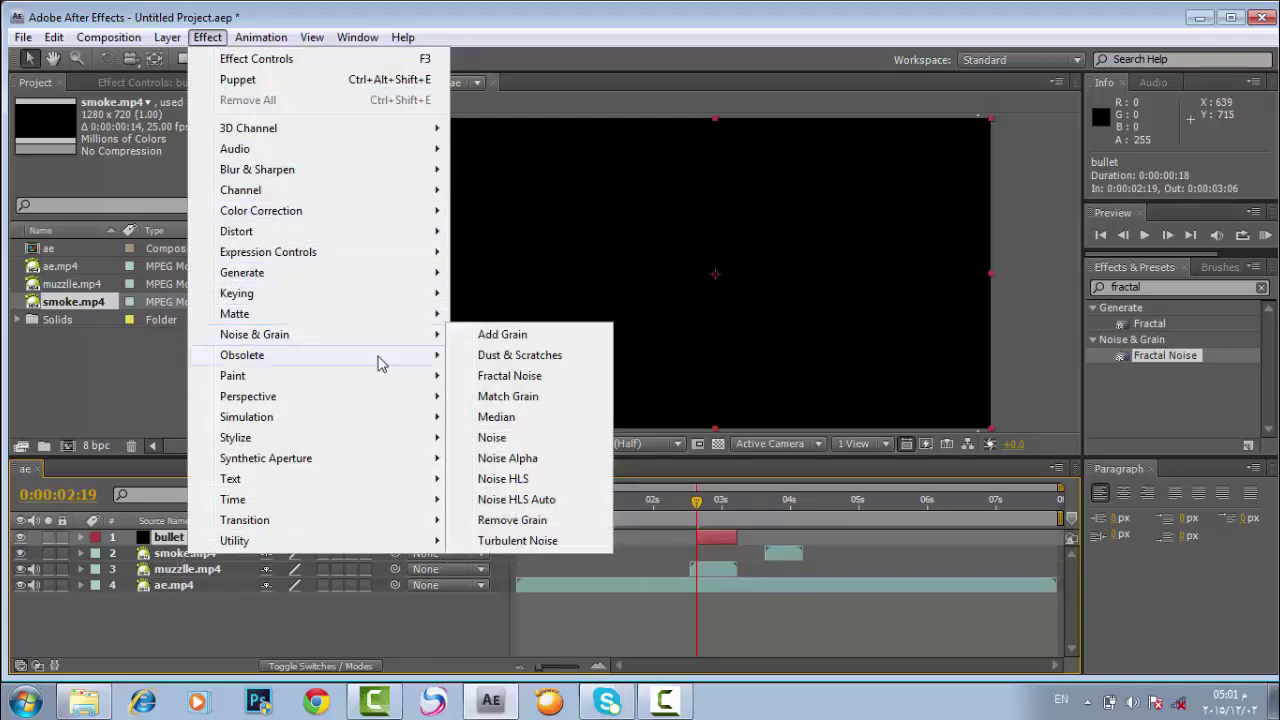
{"action": "left_click", "coordinate": [510, 379]}
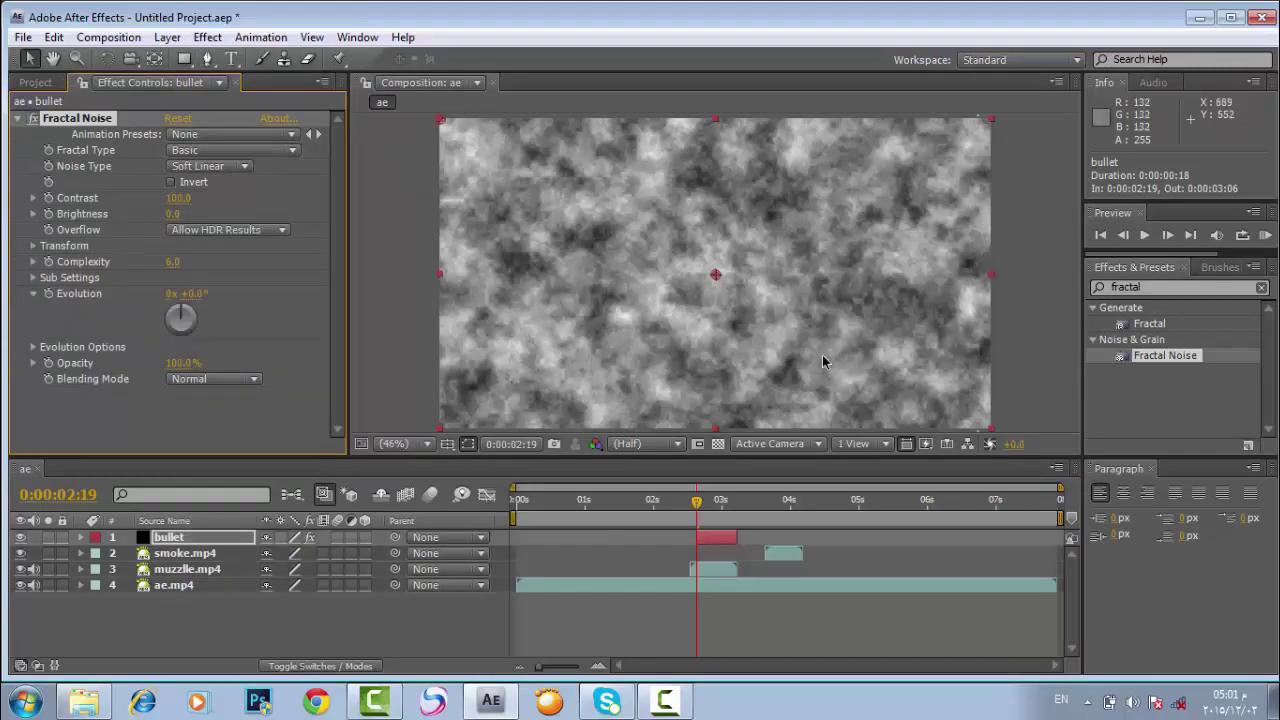
Step: Search the effects for "cc" and add CC Toner to the bullet solid
{"action": "left_click", "coordinate": [1130, 288]}
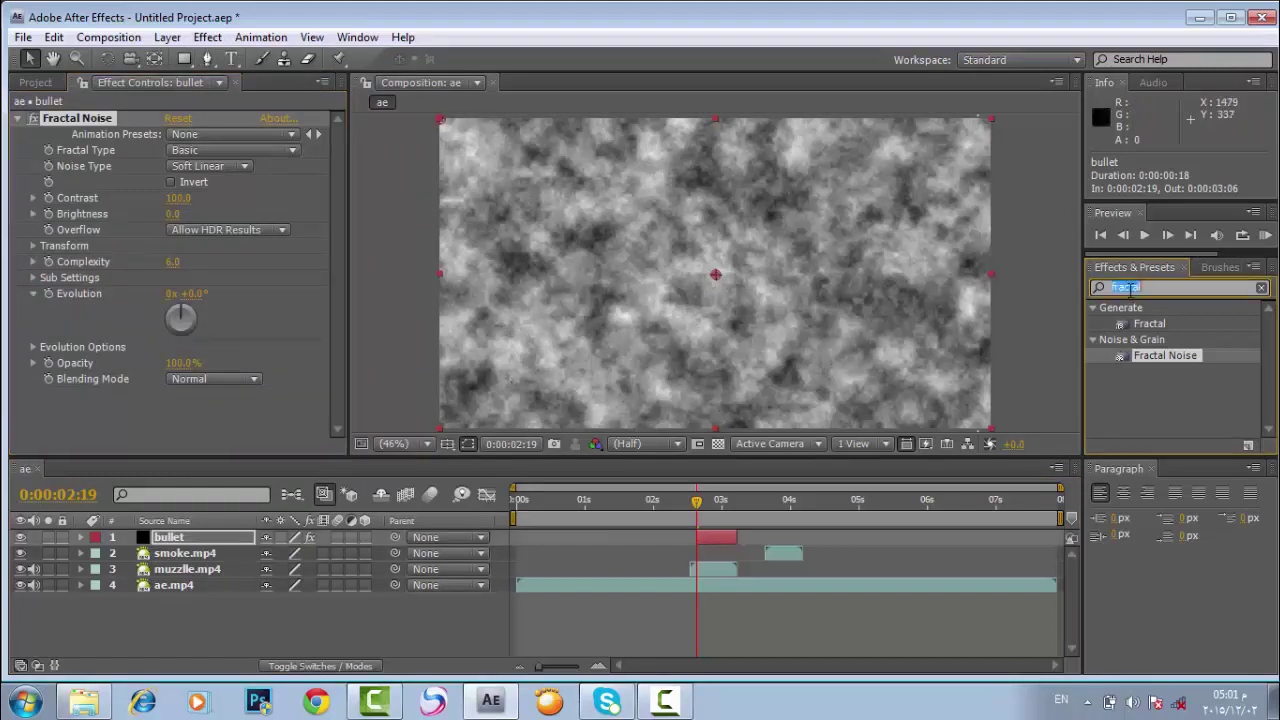
{"action": "type", "text": "cc"}
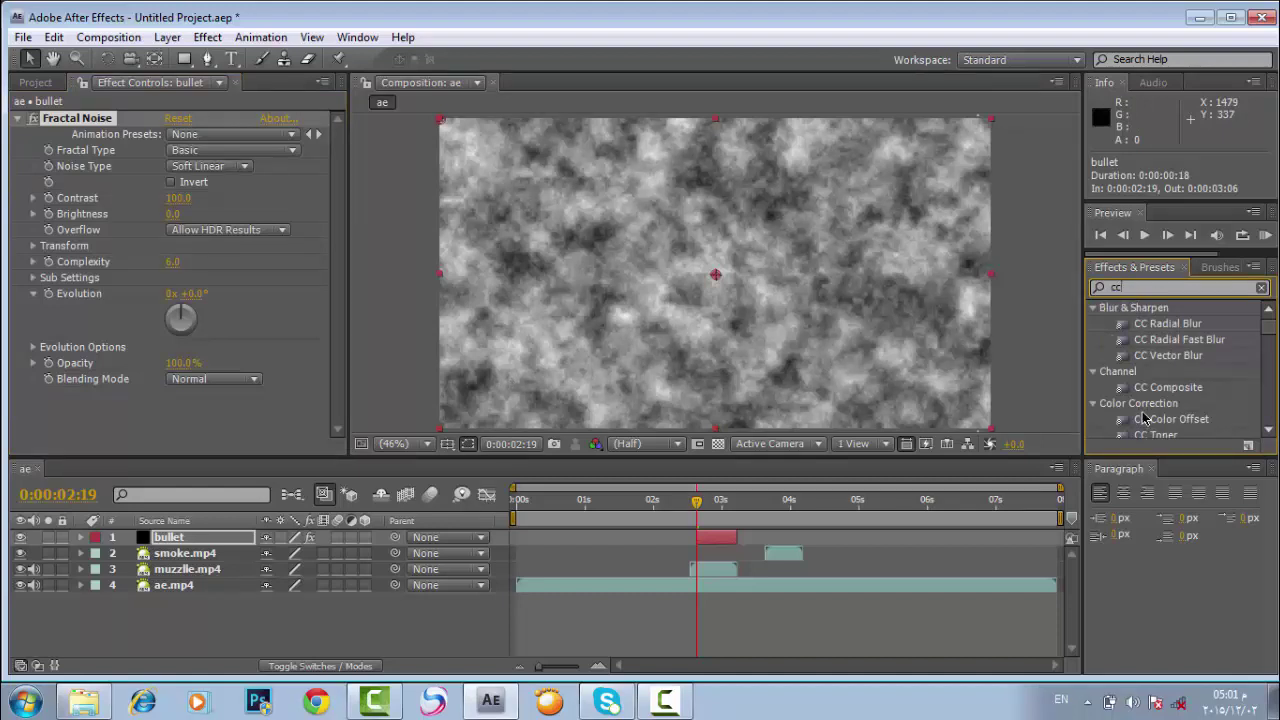
{"action": "left_click_drag", "start_coordinate": [1148, 442], "coordinate": [701, 305]}
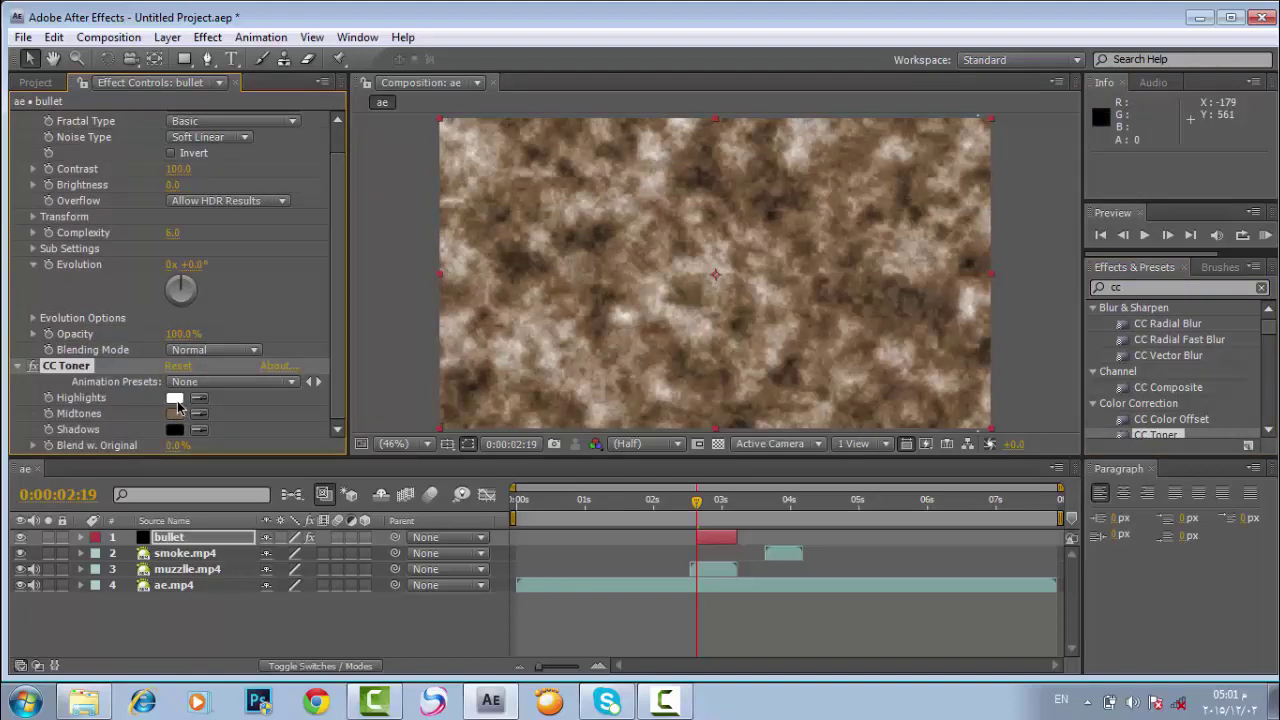
Step: Set the CC Toner highlights color to the yellow-orange FFC445
{"action": "left_click", "coordinate": [175, 399]}
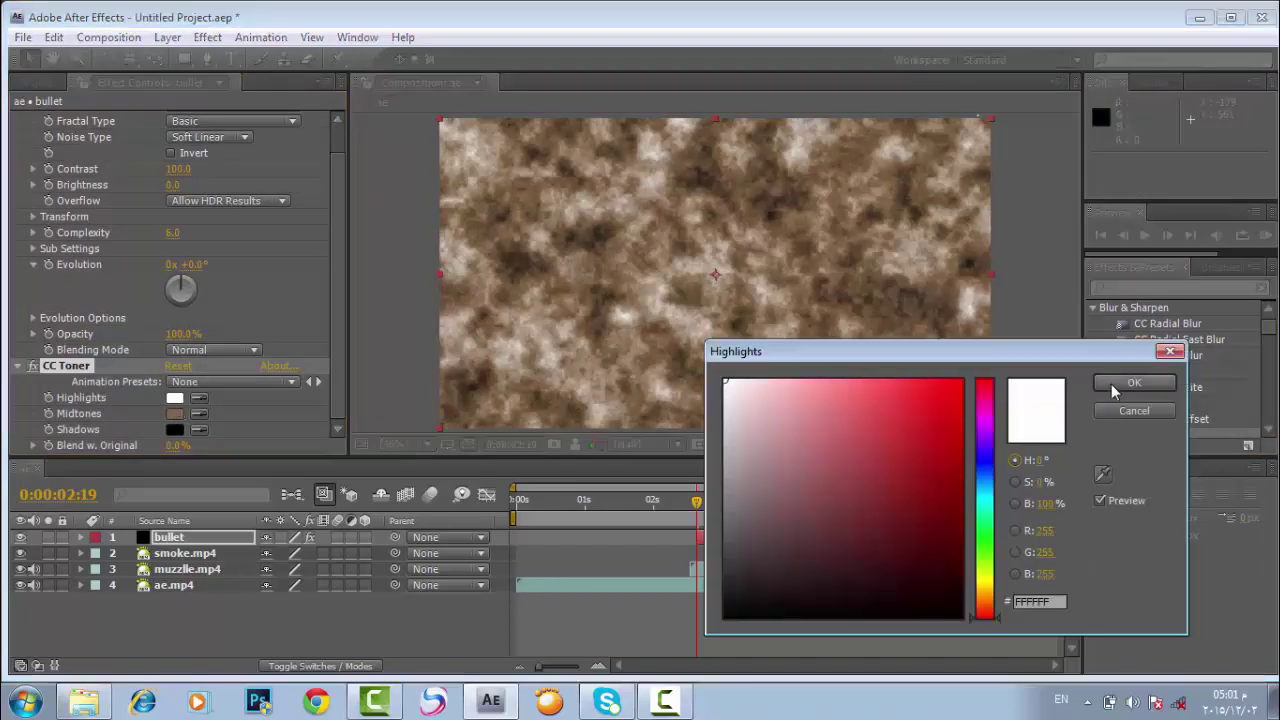
{"action": "left_click", "coordinate": [1132, 384]}
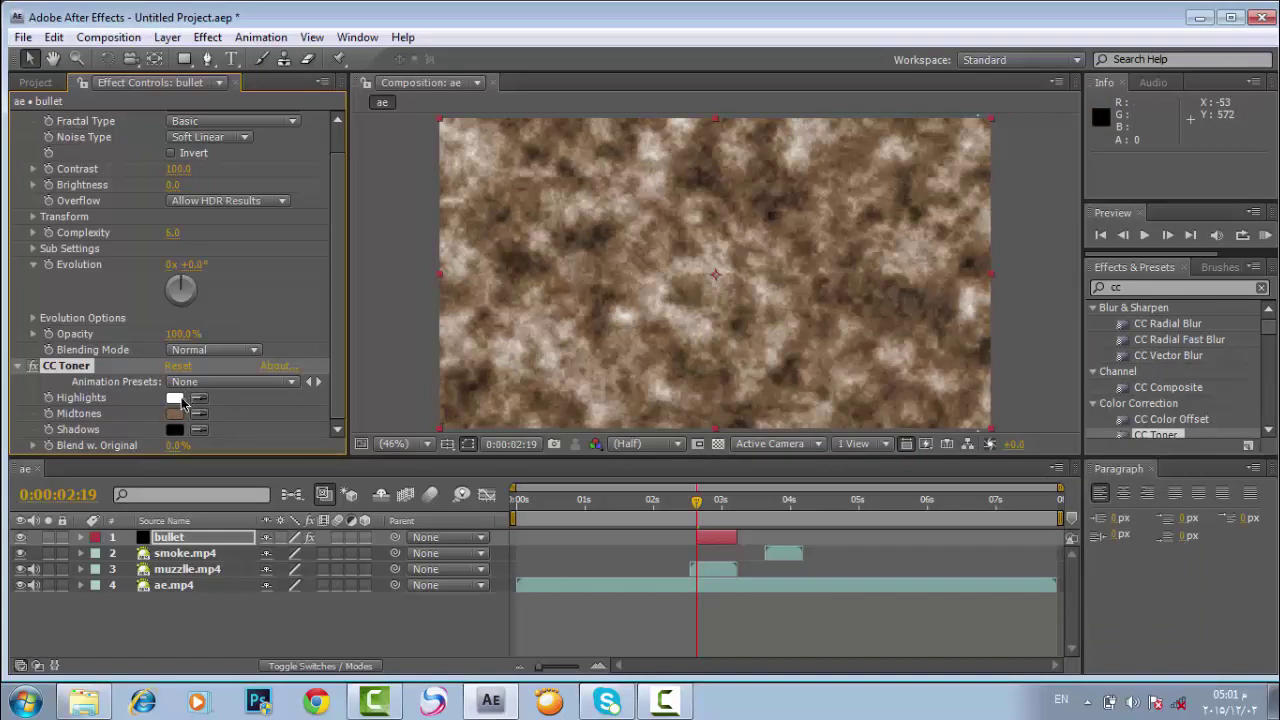
{"action": "left_click", "coordinate": [180, 400]}
{"action": "left_click", "coordinate": [984, 591]}
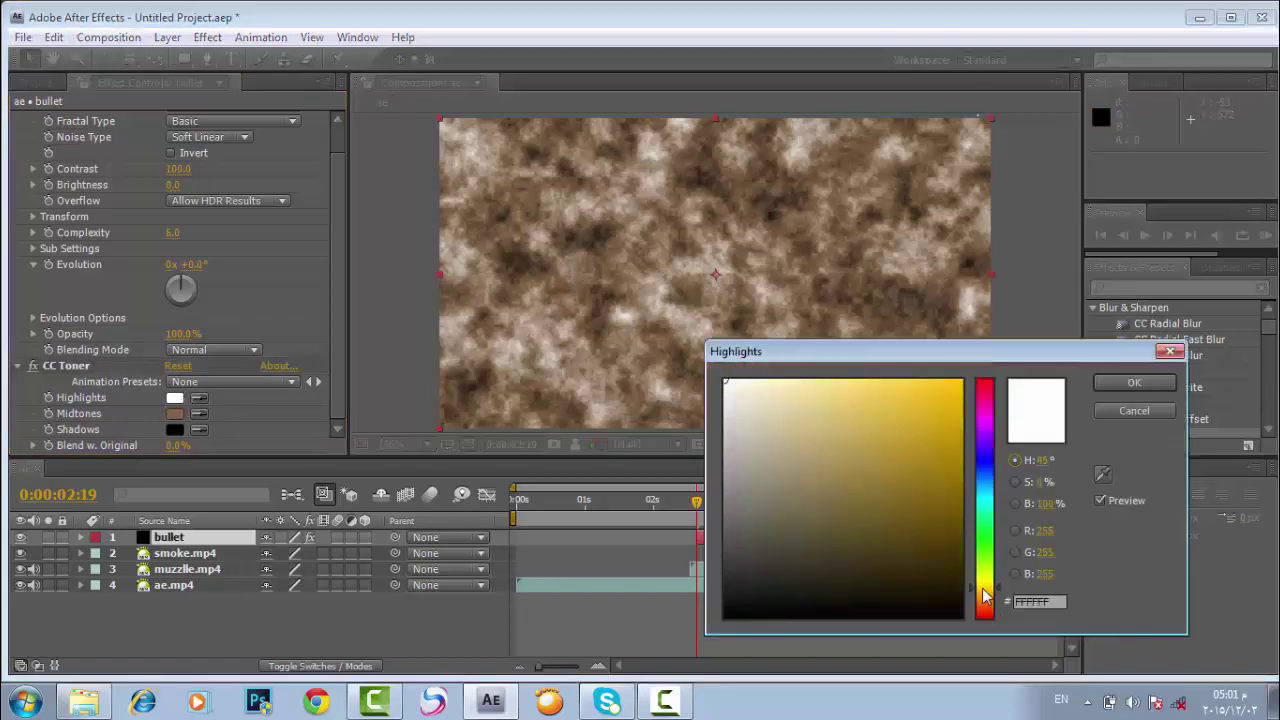
{"action": "left_click_drag", "start_coordinate": [955, 583], "coordinate": [957, 472]}
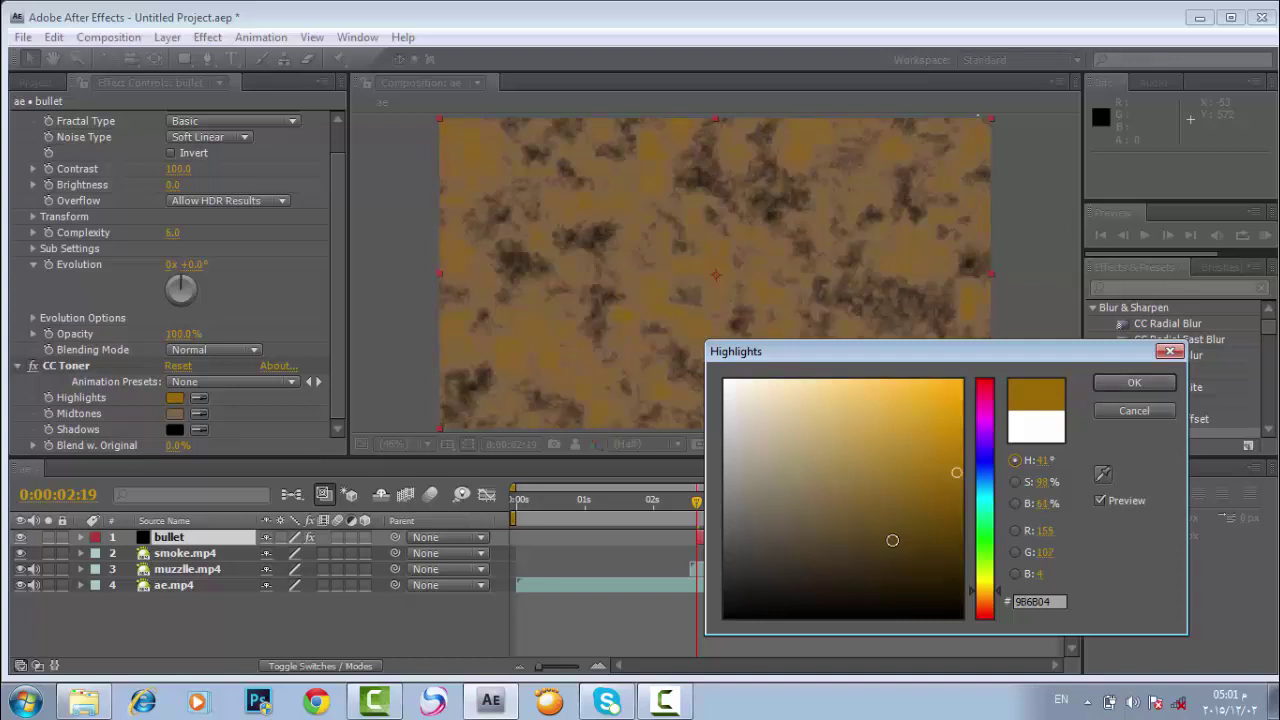
{"action": "left_click_drag", "start_coordinate": [894, 537], "coordinate": [899, 364]}
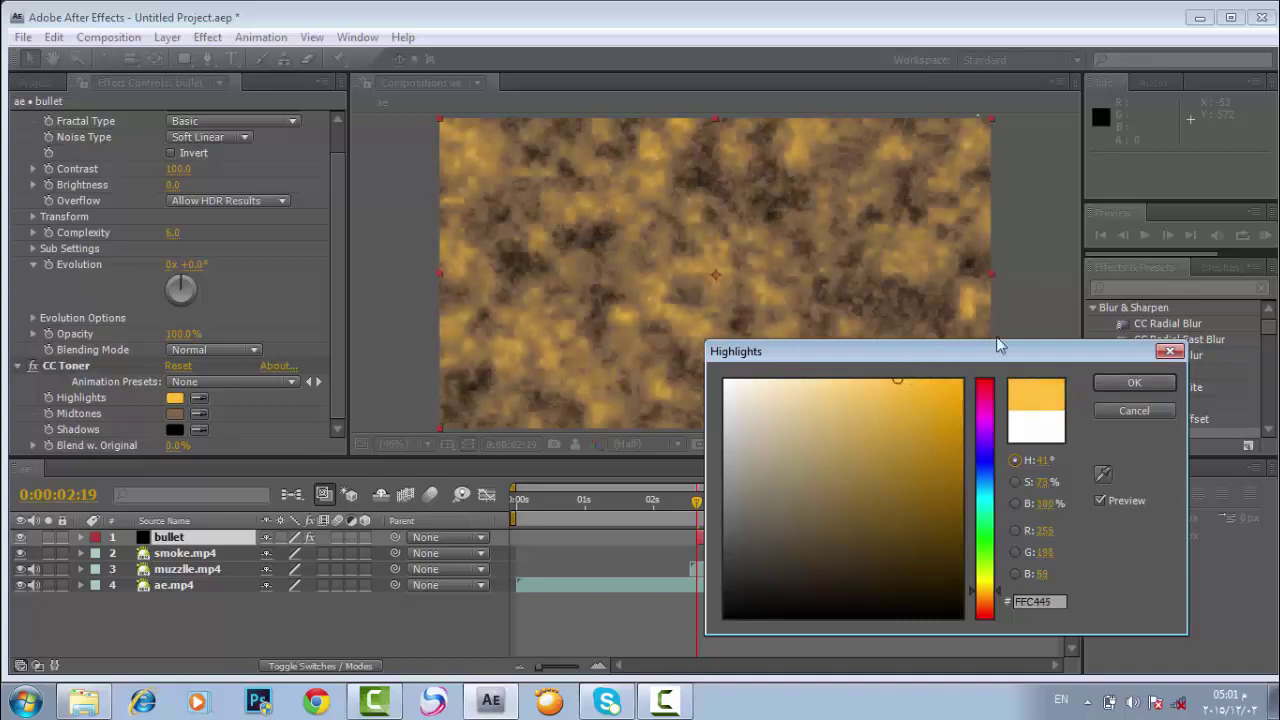
{"action": "left_click", "coordinate": [1132, 382]}
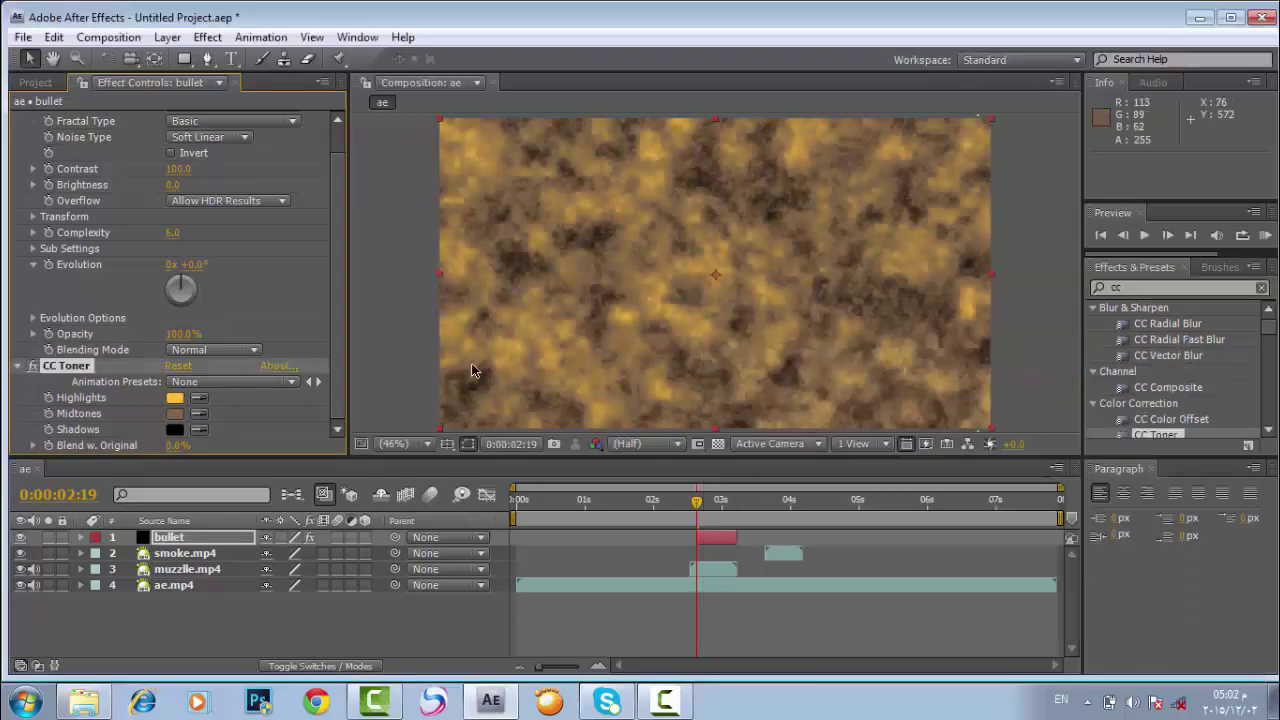
Step: Change the CC Toner midtones color to a bright orange
{"action": "left_click", "coordinate": [175, 413]}
{"action": "left_click_drag", "start_coordinate": [849, 461], "coordinate": [917, 383]}
{"action": "left_click", "coordinate": [1132, 382]}
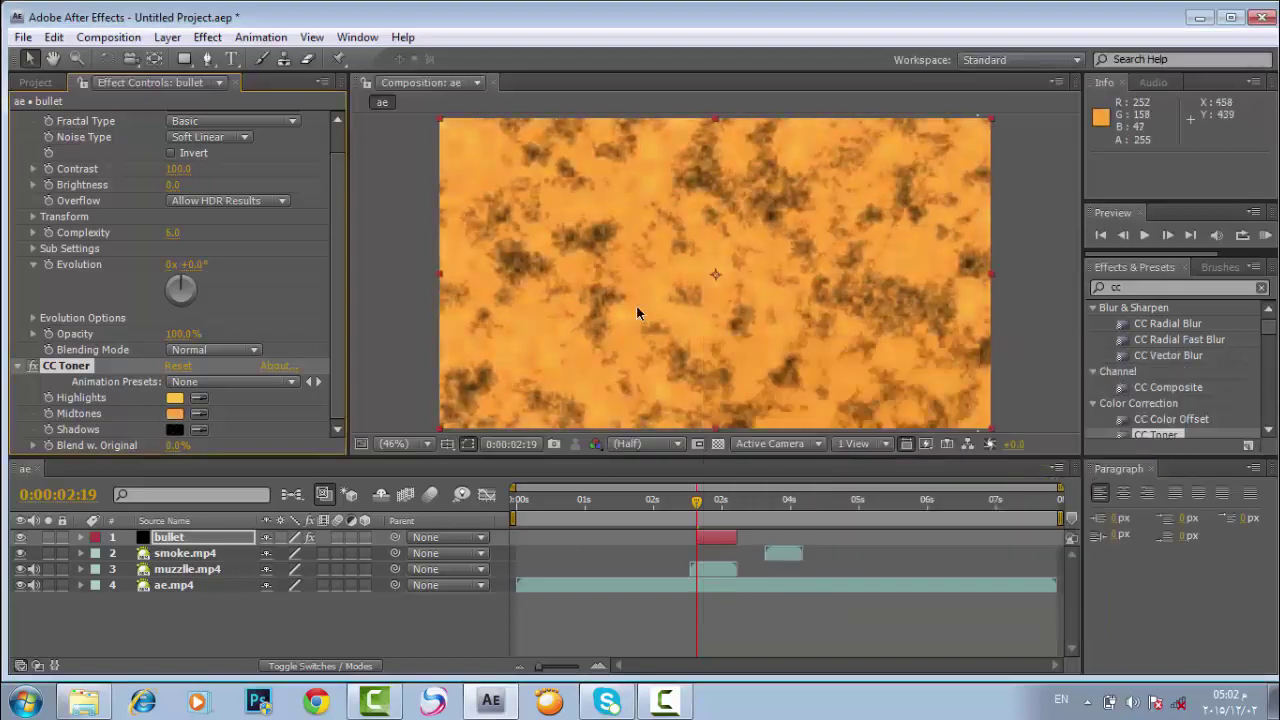
Step: Set the CC Toner shadows color to the brown 86542F
{"action": "left_click", "coordinate": [174, 430]}
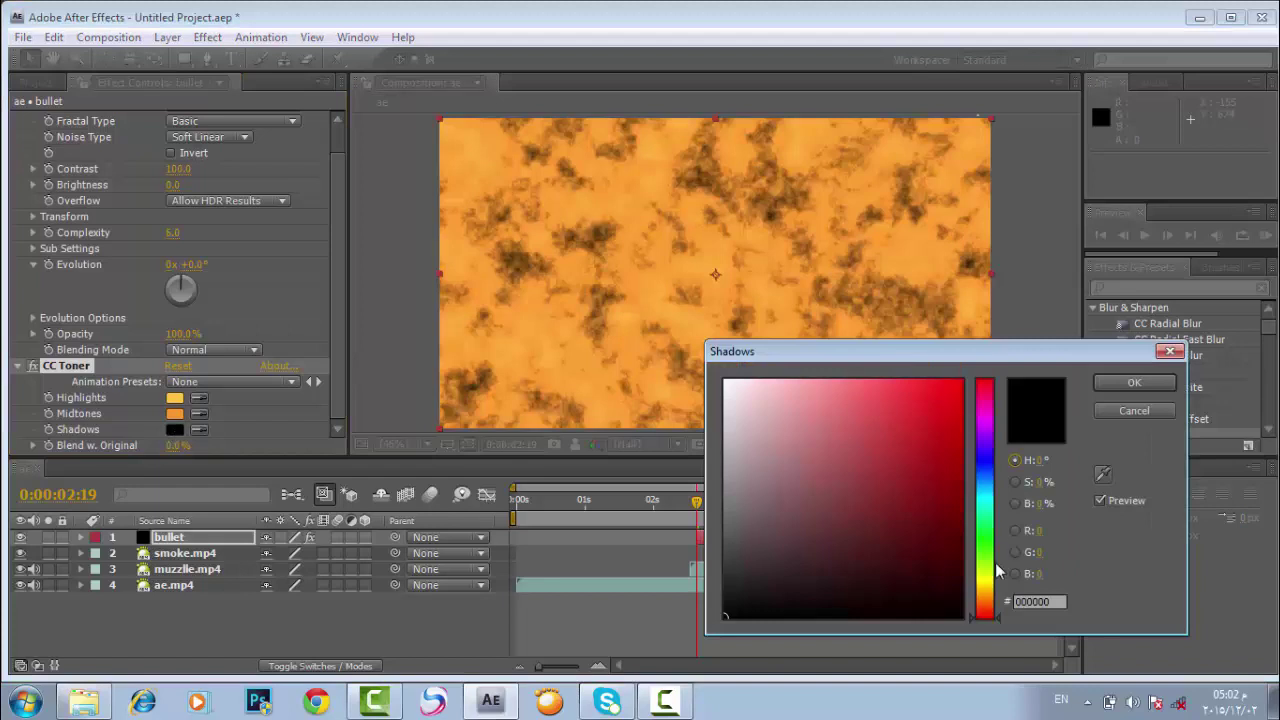
{"action": "left_click_drag", "start_coordinate": [992, 603], "coordinate": [988, 600]}
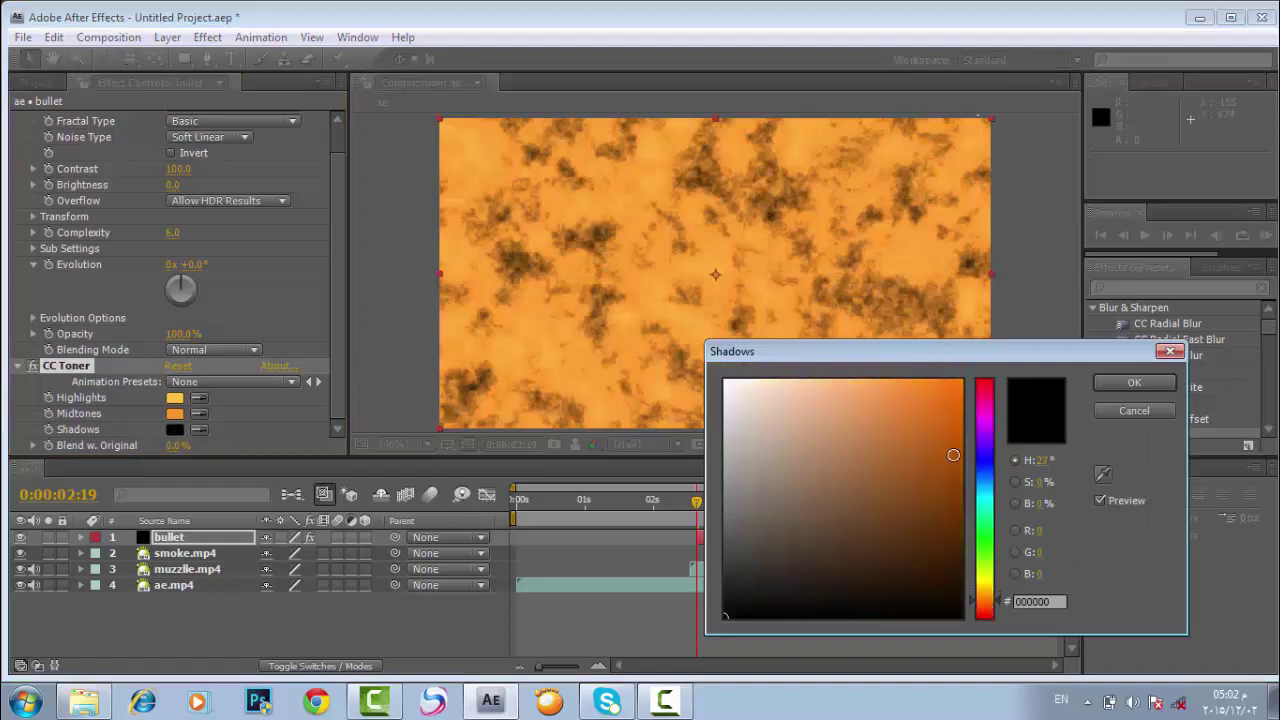
{"action": "left_click_drag", "start_coordinate": [953, 455], "coordinate": [964, 332]}
{"action": "mouse_move", "coordinate": [972, 603]}
{"action": "left_mouse_down"}
{"action": "mouse_move", "coordinate": [972, 585]}
{"action": "mouse_move", "coordinate": [972, 604]}
{"action": "left_mouse_up"}
{"action": "mouse_move", "coordinate": [905, 525]}
{"action": "left_mouse_down"}
{"action": "mouse_move", "coordinate": [868, 546]}
{"action": "mouse_move", "coordinate": [878, 492]}
{"action": "left_mouse_up"}
{"action": "left_click", "coordinate": [837, 583]}
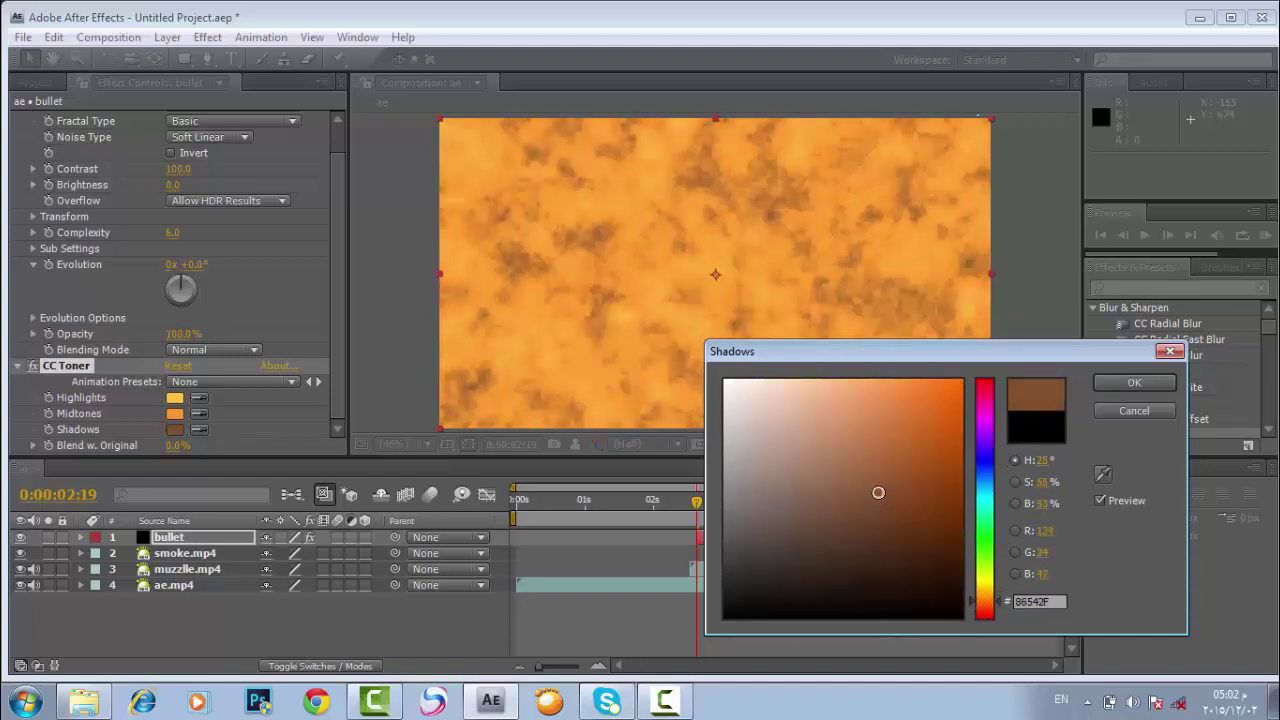
{"action": "left_click", "coordinate": [1134, 383]}
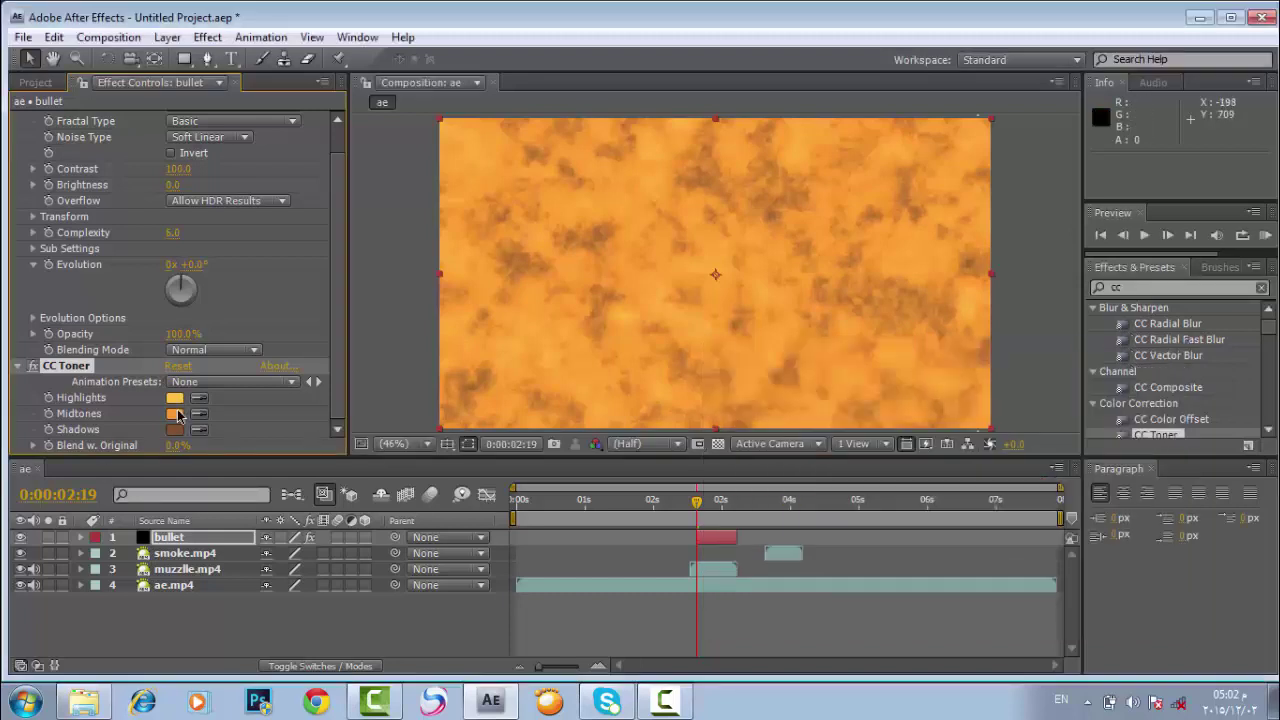
Step: Change the CC Toner midtones color to the dark brown 634728
{"action": "left_click", "coordinate": [176, 413]}
{"action": "left_click_drag", "start_coordinate": [865, 535], "coordinate": [866, 524]}
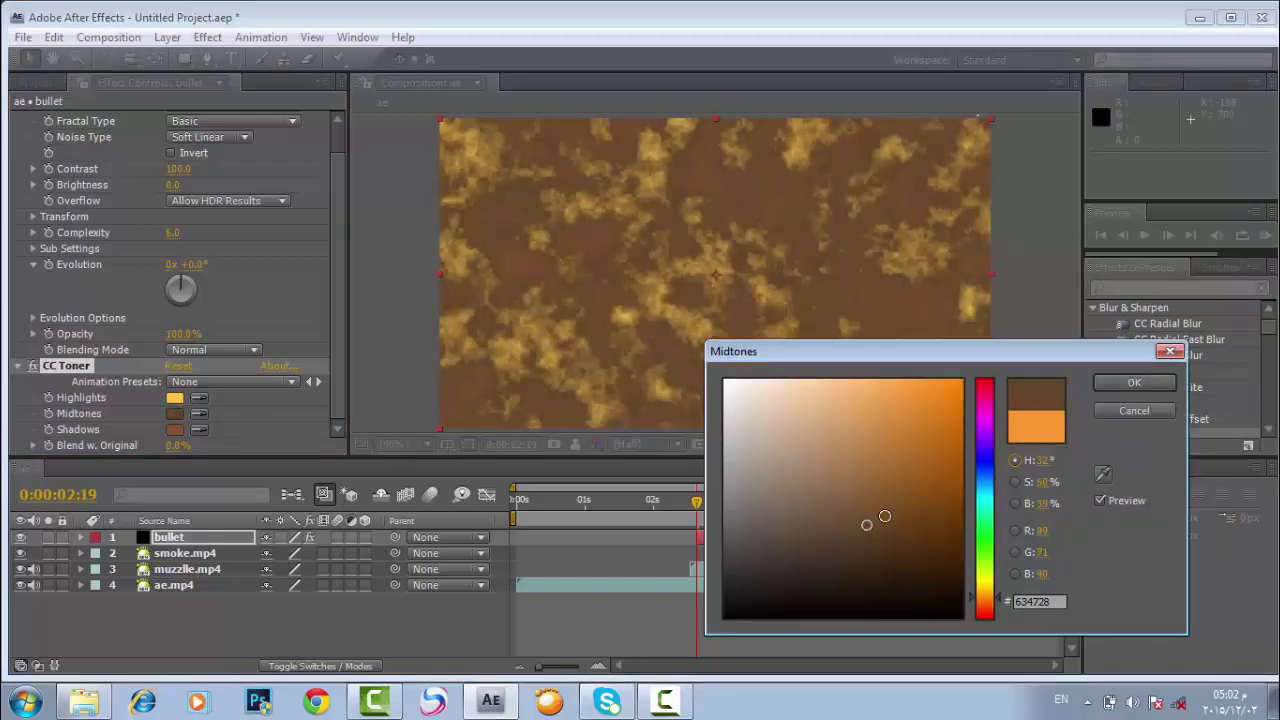
{"action": "left_click", "coordinate": [1134, 383]}
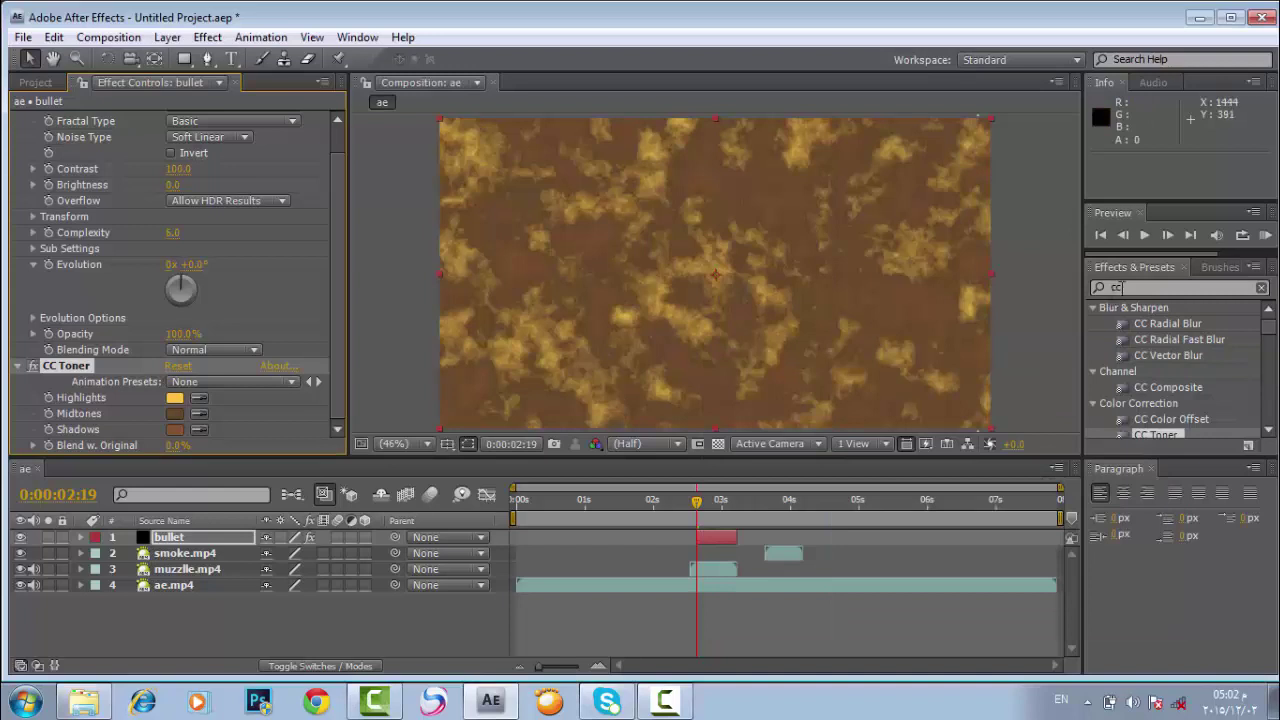
Step: Search the effects for "cc c" and add CC Cylinder to the bullet solid
{"action": "left_click", "coordinate": [1117, 288]}
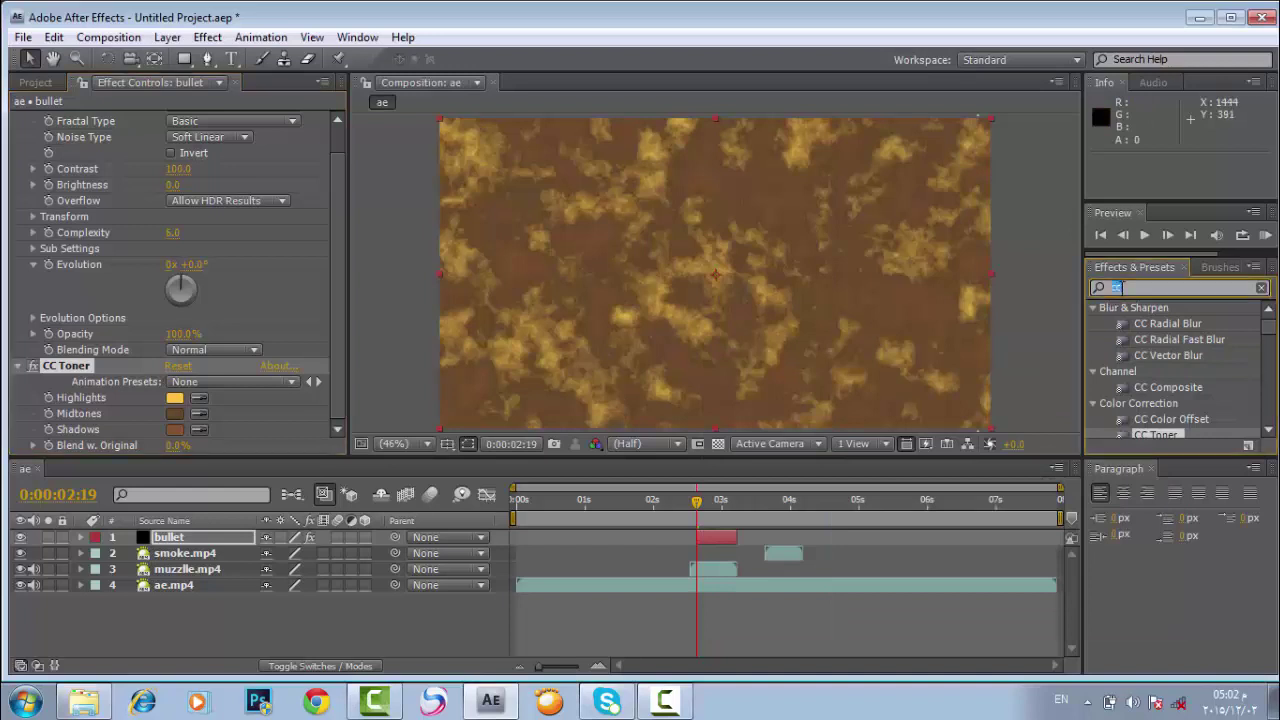
{"action": "type", "text": "ccc"}
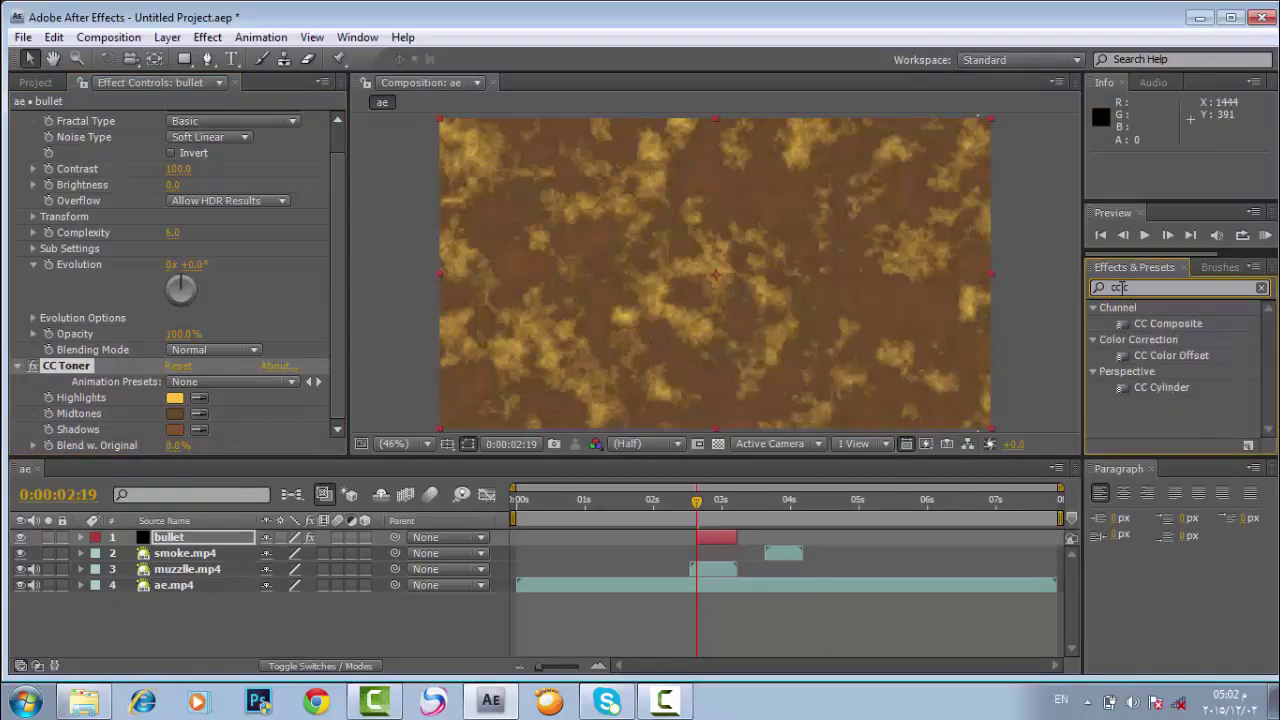
{"action": "left_click_drag", "start_coordinate": [1148, 392], "coordinate": [739, 243]}
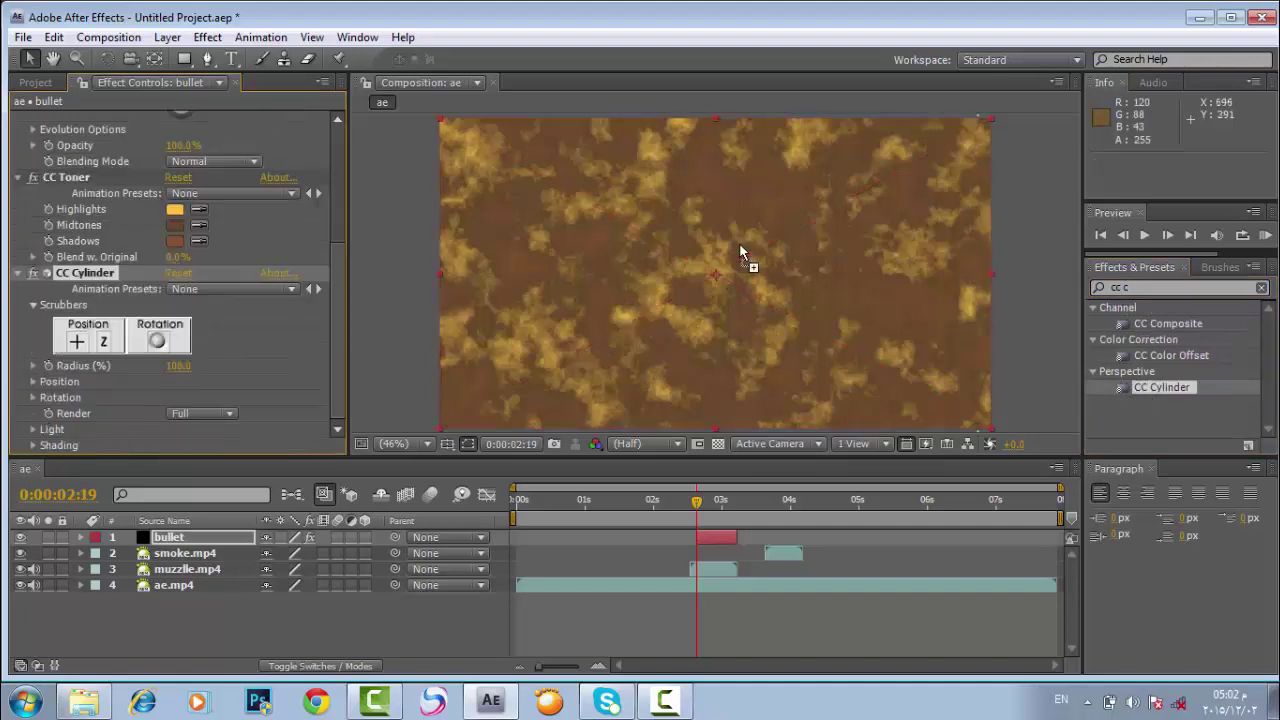
Step: Change the CC Toner highlights color to the dark olive brown 65532E
{"action": "left_click", "coordinate": [175, 209]}
{"action": "left_click_drag", "start_coordinate": [944, 410], "coordinate": [855, 521]}
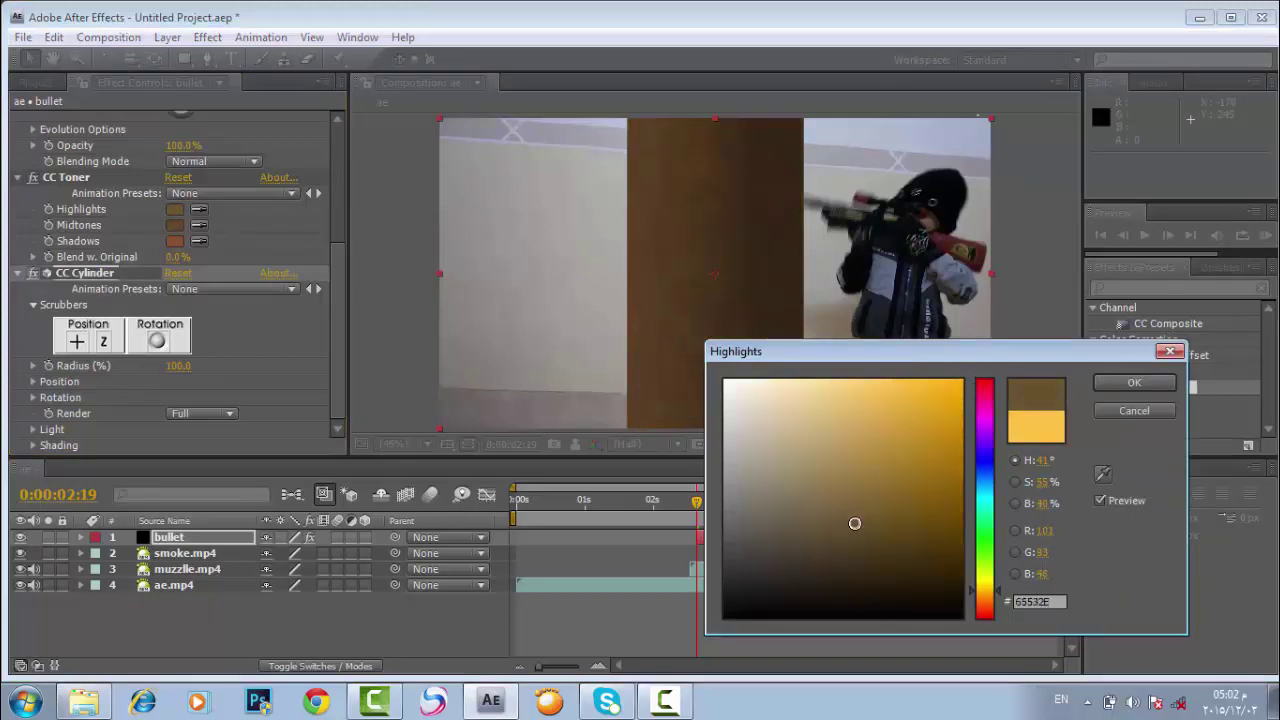
{"action": "left_click", "coordinate": [1128, 382]}
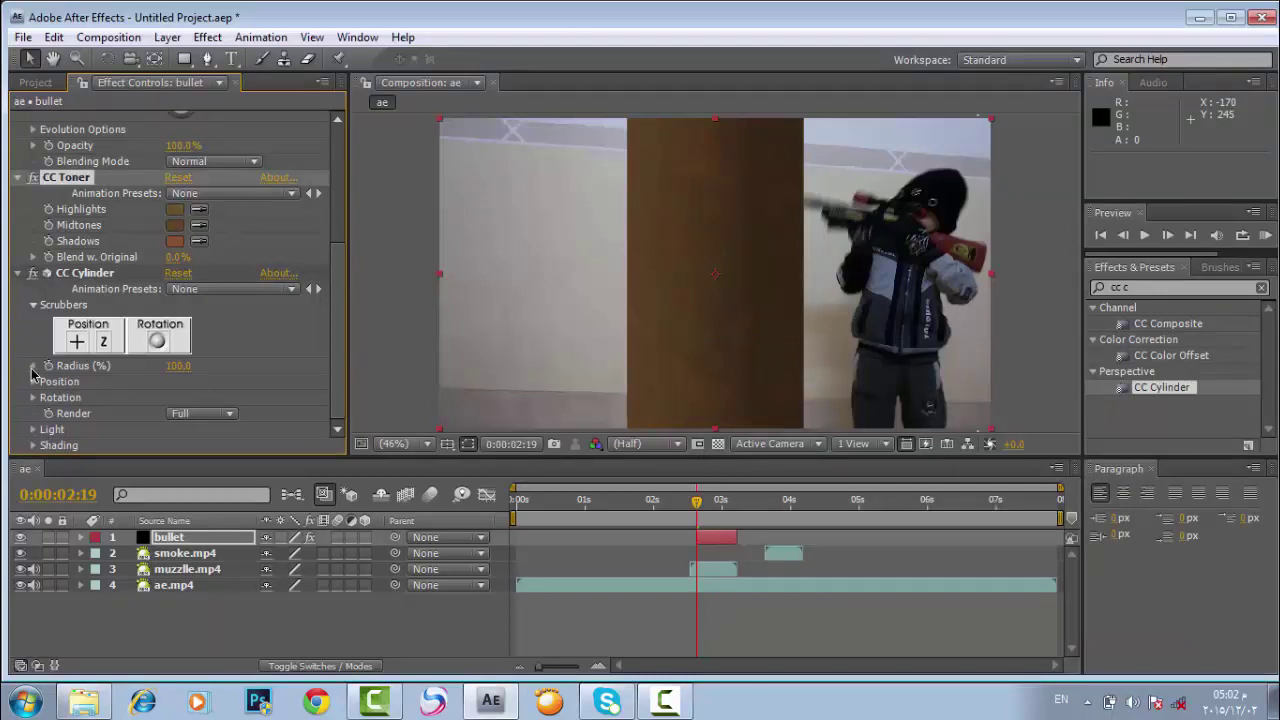
Step: Set the CC Cylinder radius to 31.5% to make the bullet thinner
{"action": "left_click", "coordinate": [33, 366]}
{"action": "left_click_drag", "start_coordinate": [184, 399], "coordinate": [99, 400]}
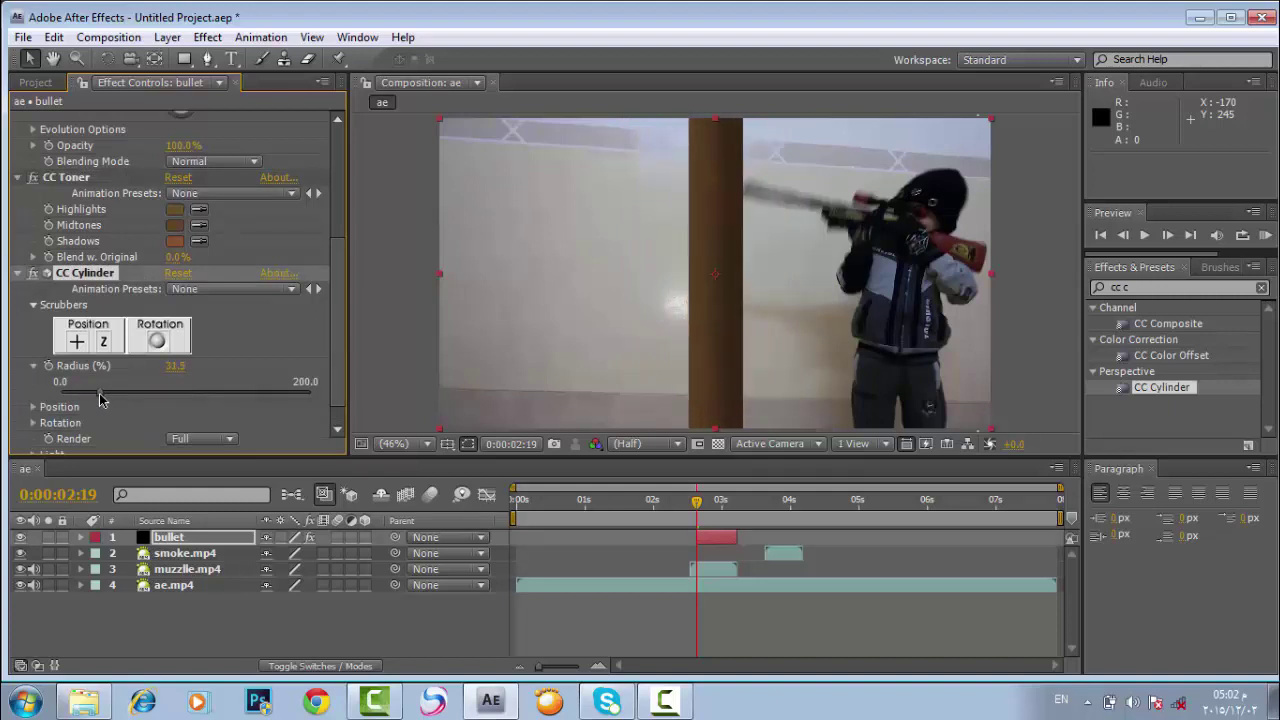
{"action": "left_click", "coordinate": [33, 366]}
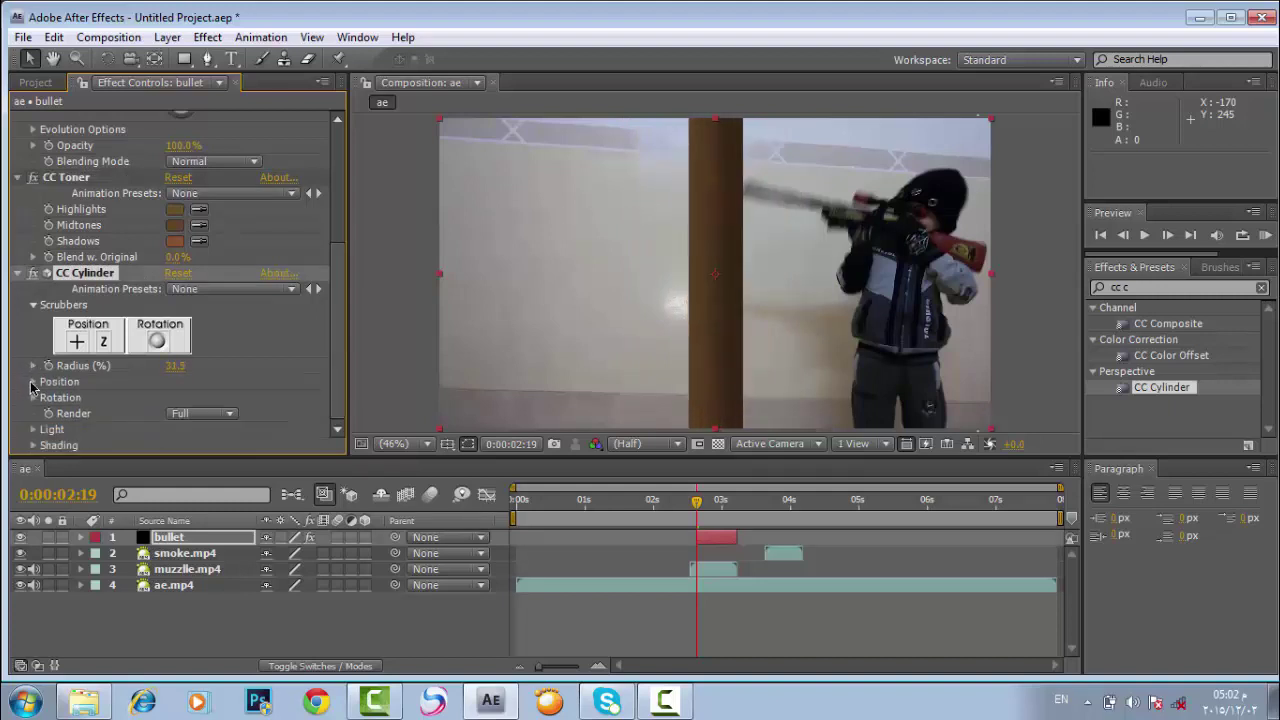
Step: Set the CC Cylinder's Position X to 420 and Position Z to 2800
{"action": "left_click", "coordinate": [33, 382]}
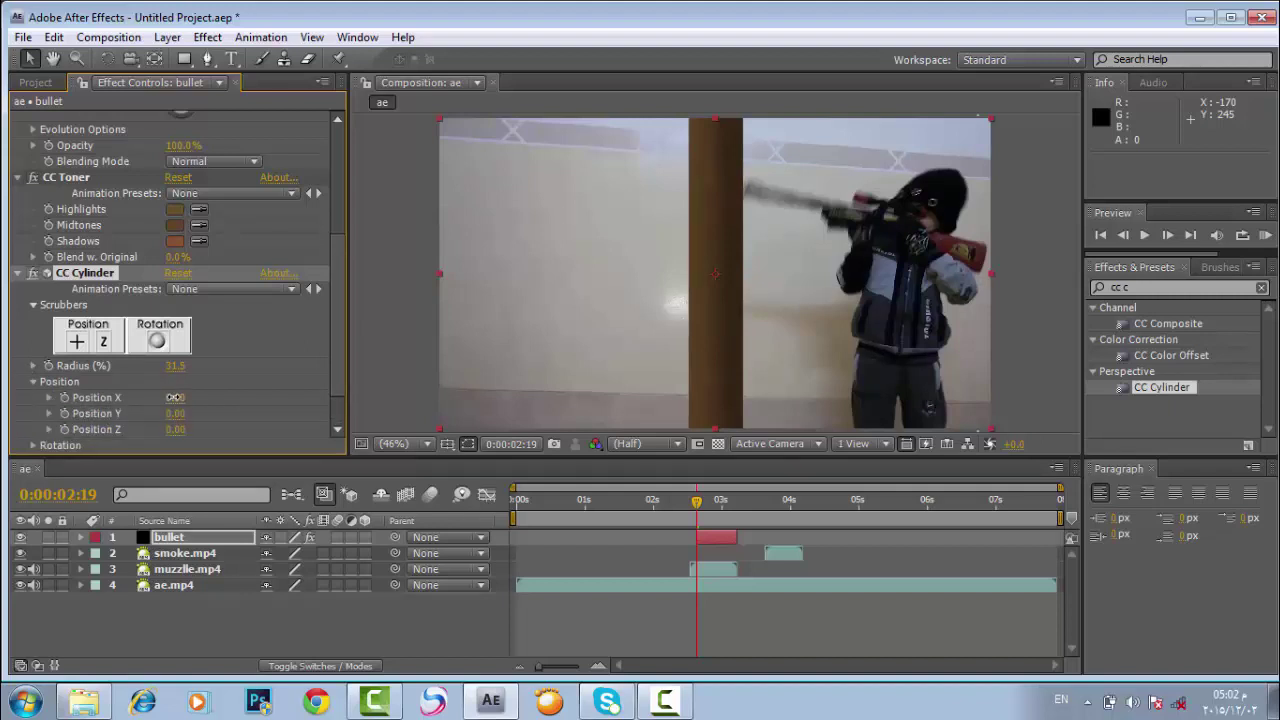
{"action": "left_click_drag", "start_coordinate": [174, 397], "coordinate": [298, 288]}
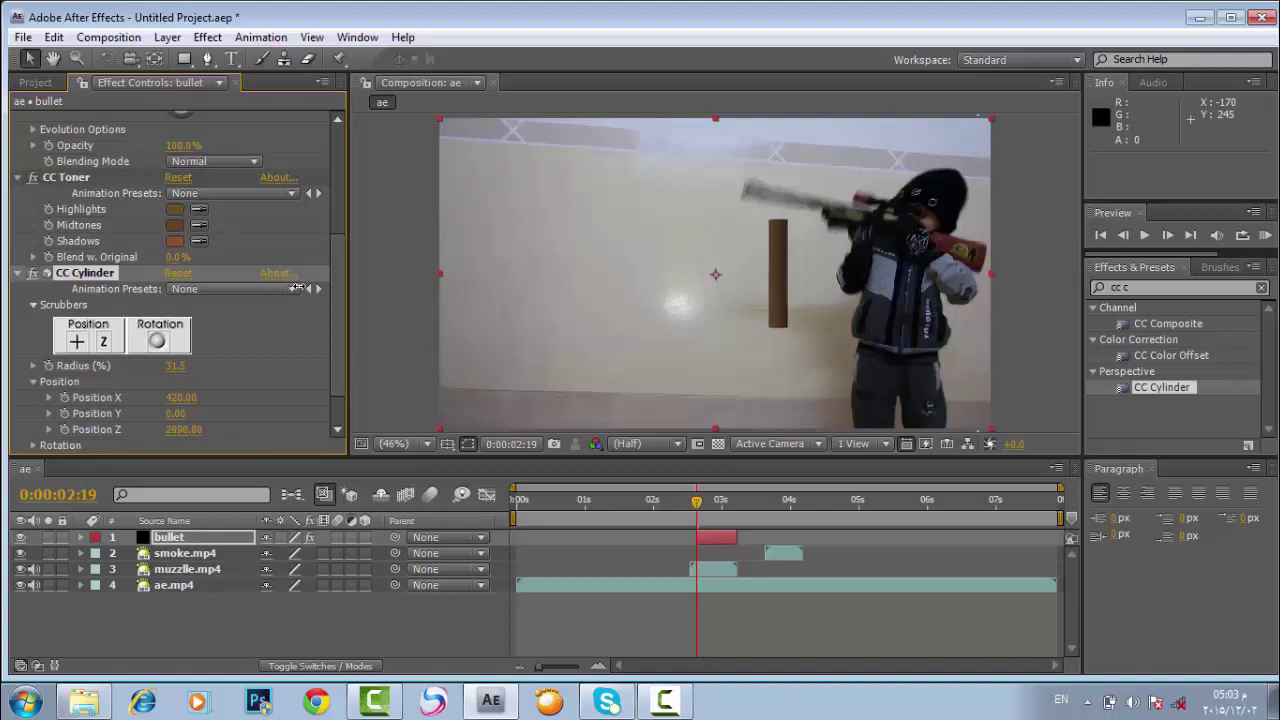
{"action": "left_click", "coordinate": [34, 382]}
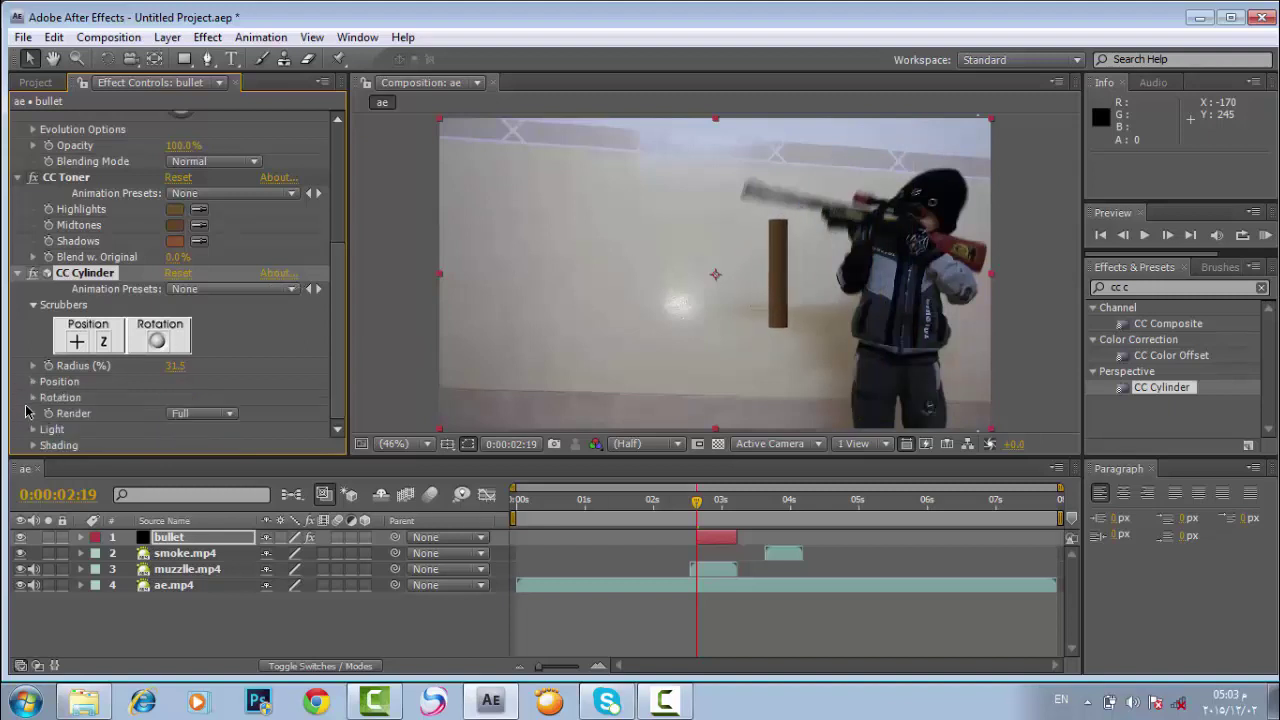
Step: Rotate the CC Cylinder to X -26°, Y 4x+64° and Z +103° to align it with the rifle's angle
{"action": "left_click", "coordinate": [33, 398]}
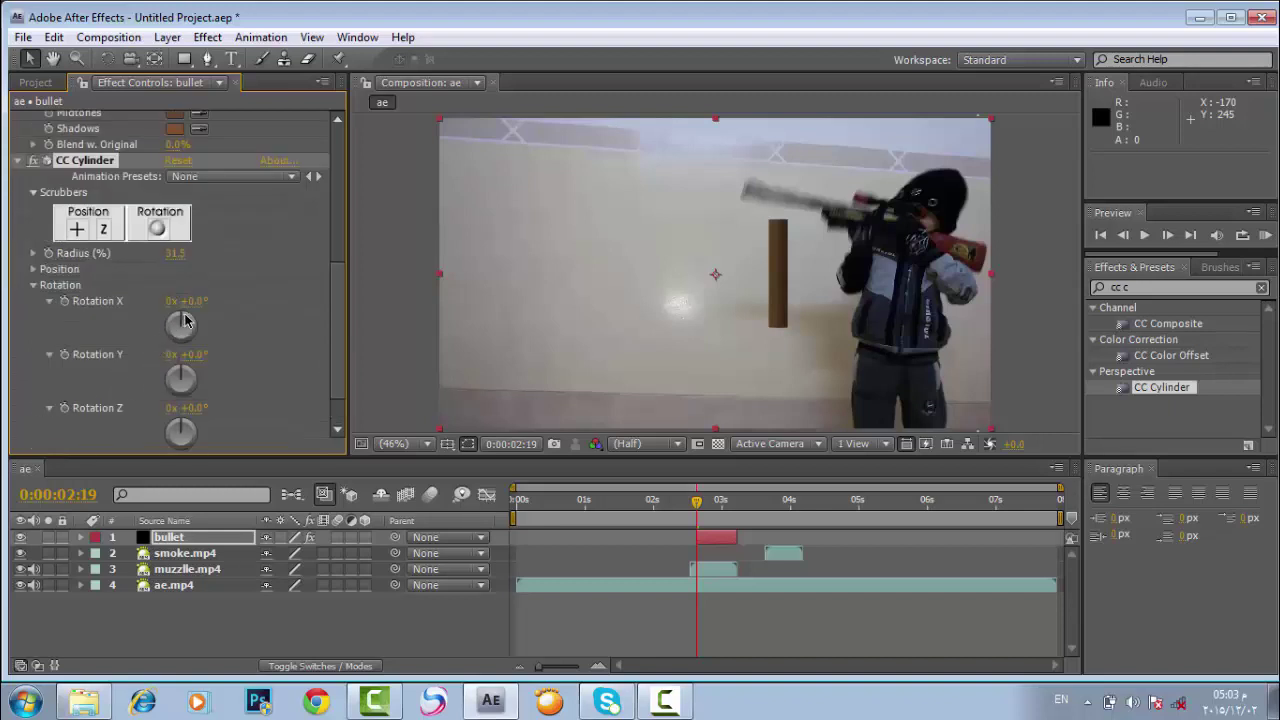
{"action": "left_click_drag", "start_coordinate": [184, 319], "coordinate": [168, 297]}
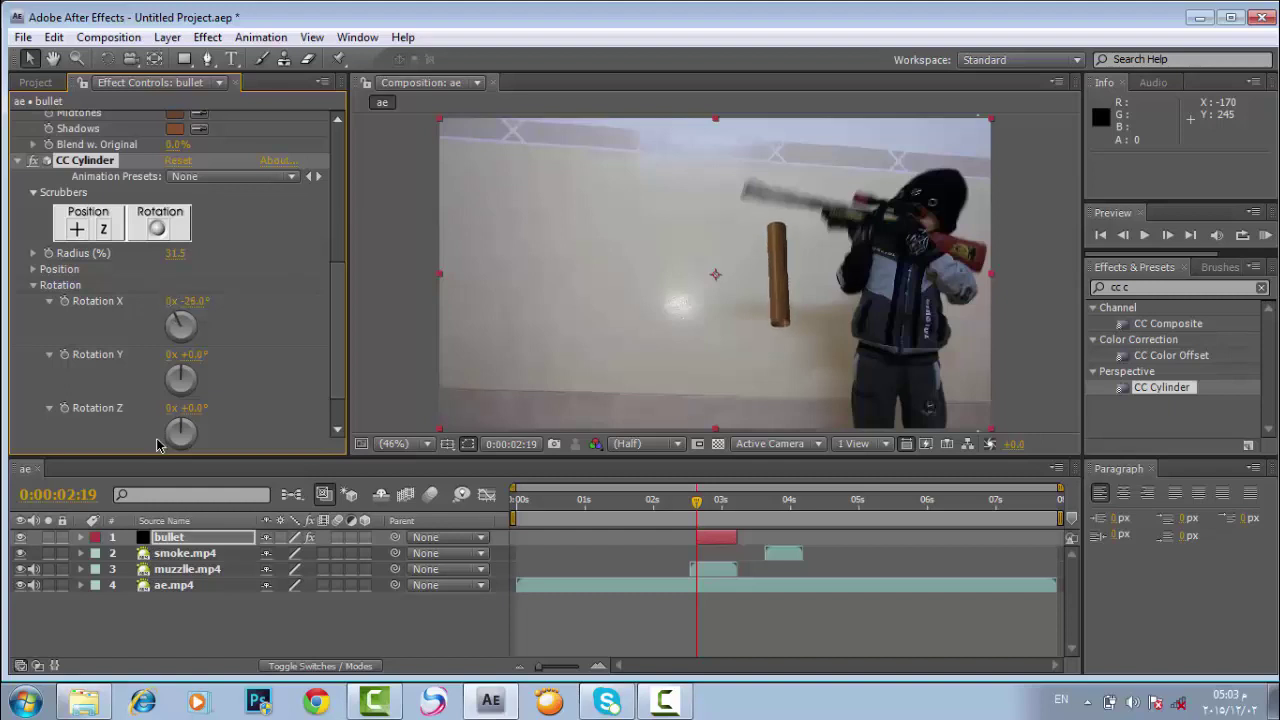
{"action": "left_click_drag", "start_coordinate": [178, 385], "coordinate": [184, 379]}
{"action": "left_click_drag", "start_coordinate": [158, 386], "coordinate": [261, 346]}
{"action": "left_click_drag", "start_coordinate": [87, 378], "coordinate": [228, 390]}
{"action": "left_click_drag", "start_coordinate": [182, 428], "coordinate": [201, 444]}
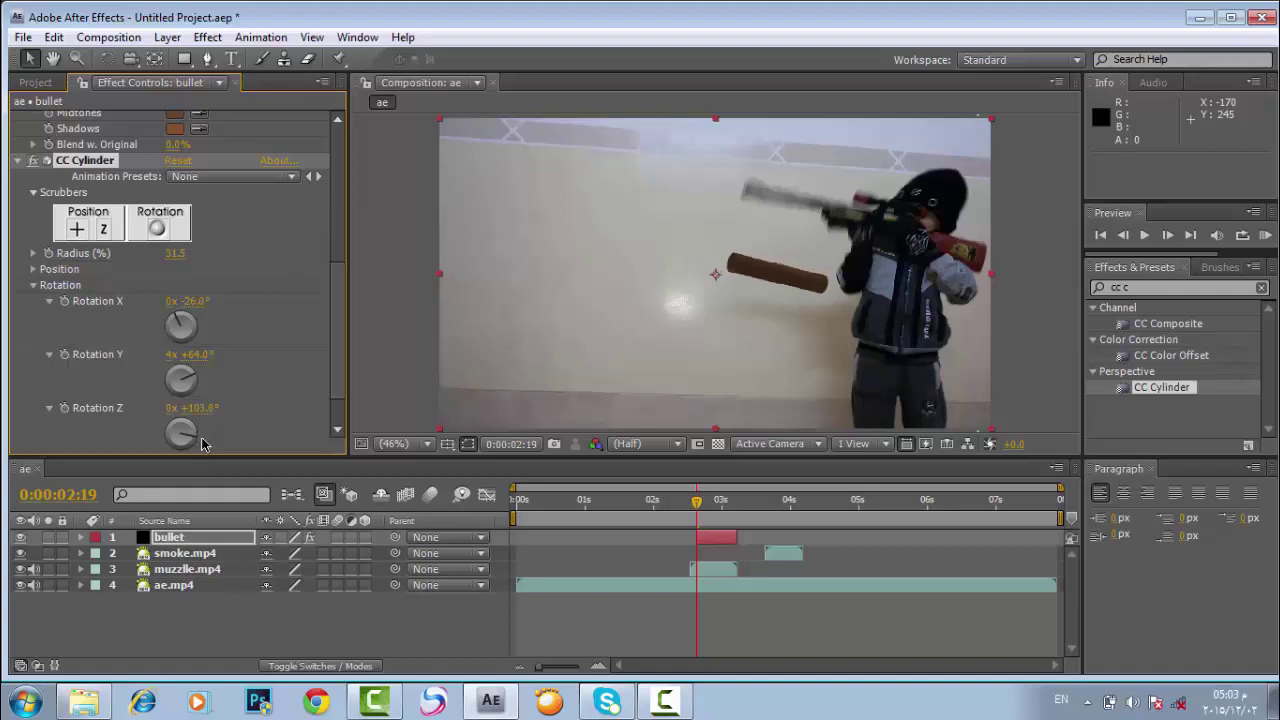
Step: Search the effects for "cc r" and add CC Radial Blur to the bullet solid
{"action": "left_click", "coordinate": [1122, 287]}
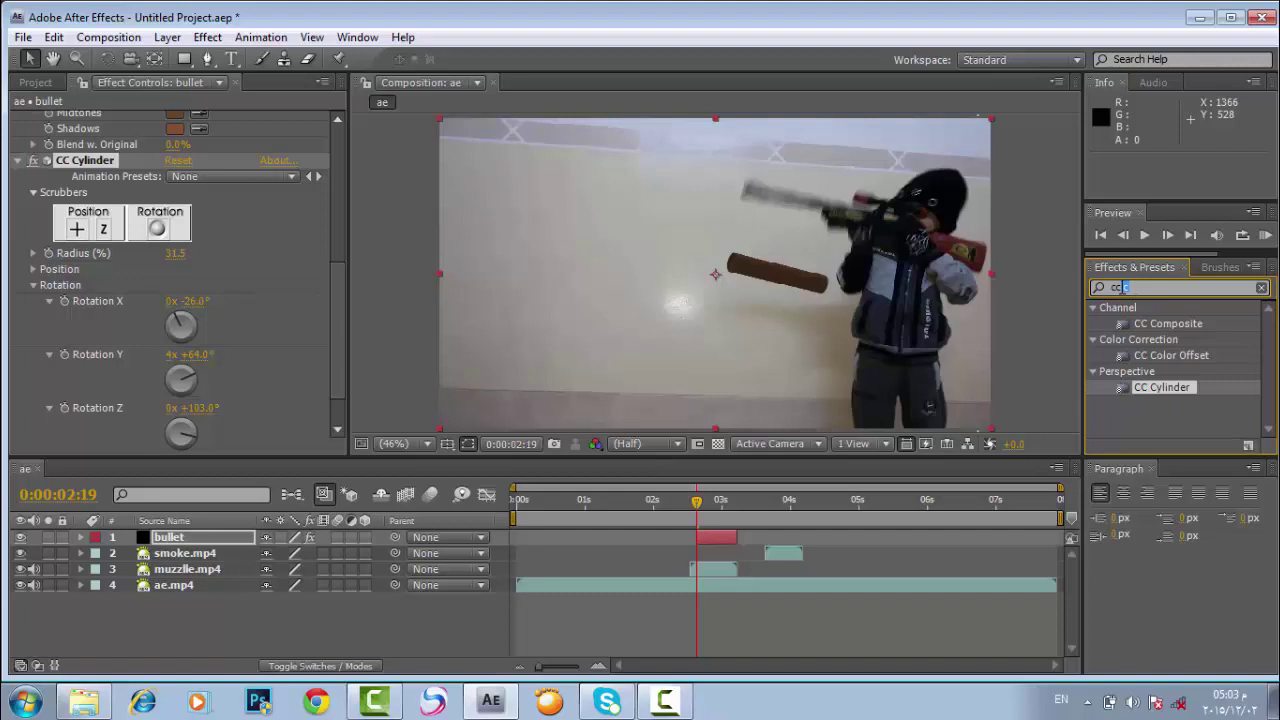
{"action": "key", "text": "BackSpace"}
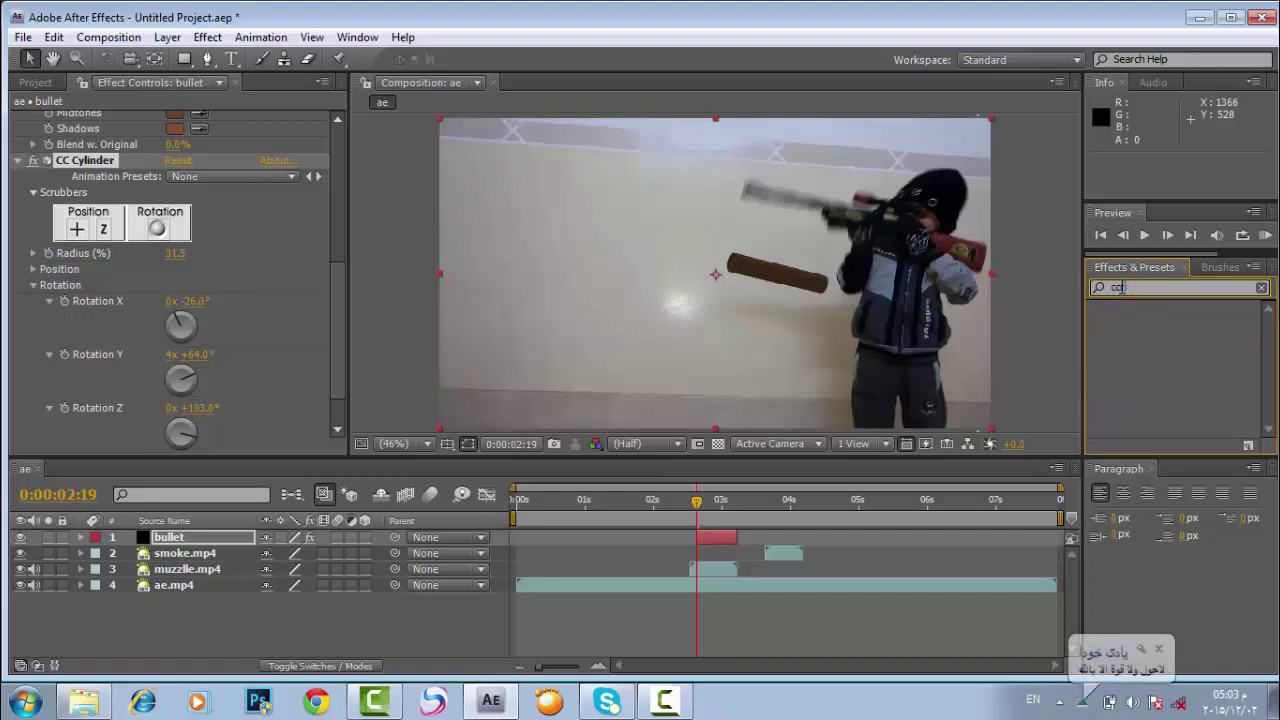
{"action": "type", "text": "r"}
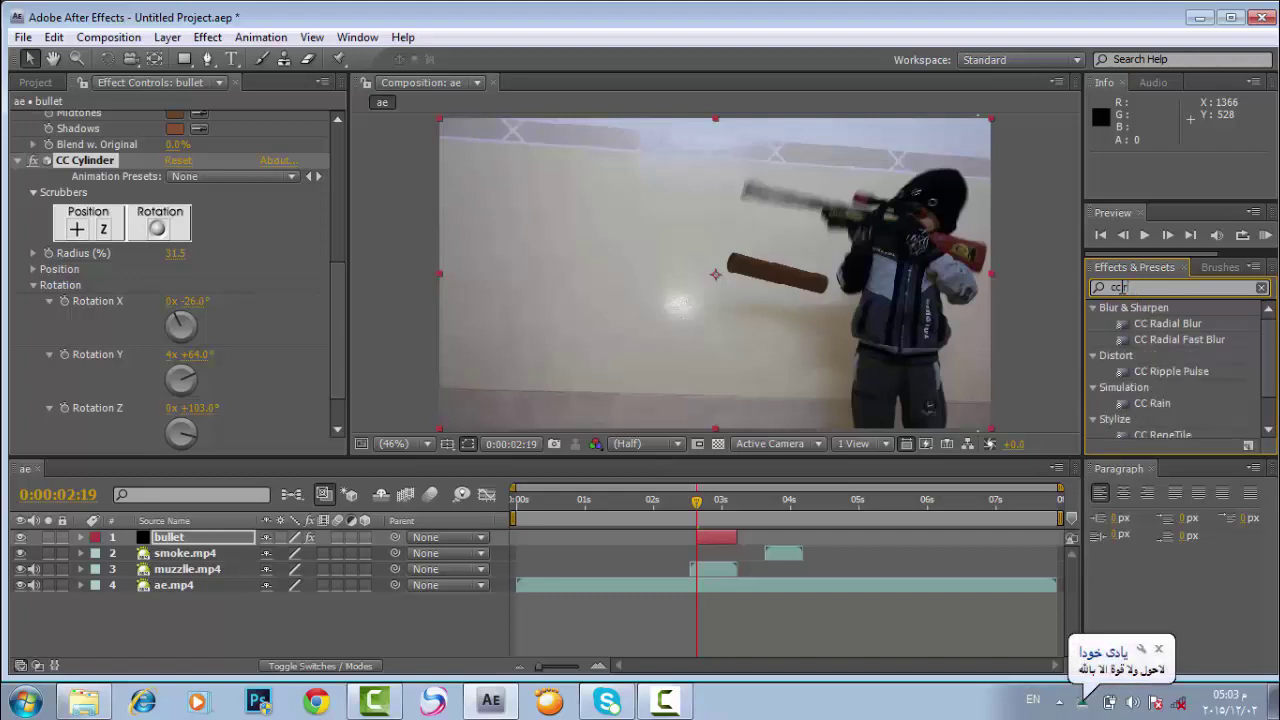
{"action": "left_click_drag", "start_coordinate": [1133, 323], "coordinate": [819, 297]}
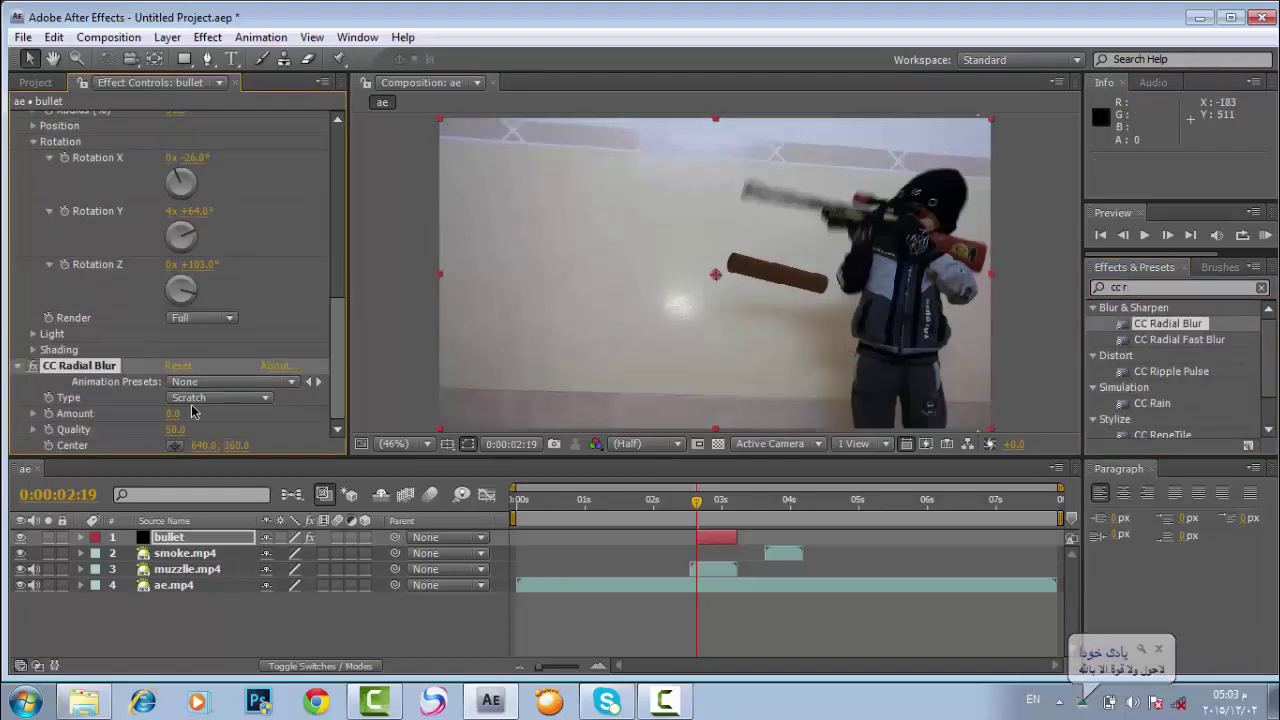
Step: Set the CC Radial Blur amount to 4.0 and quality to 50.6, and move the bullet layer onto the rifle
{"action": "mouse_move", "coordinate": [176, 413]}
{"action": "left_mouse_down"}
{"action": "mouse_move", "coordinate": [188, 413]}
{"action": "mouse_move", "coordinate": [176, 414]}
{"action": "left_mouse_up"}
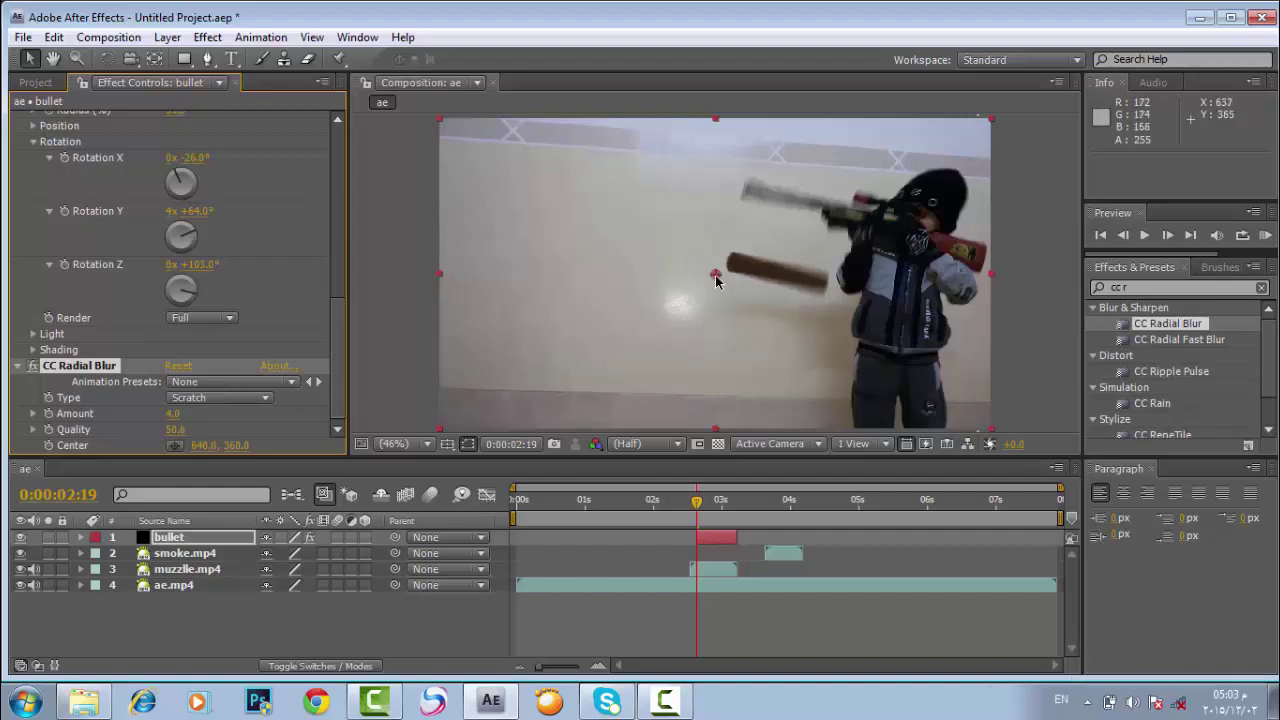
{"action": "left_click_drag", "start_coordinate": [715, 275], "coordinate": [890, 249]}
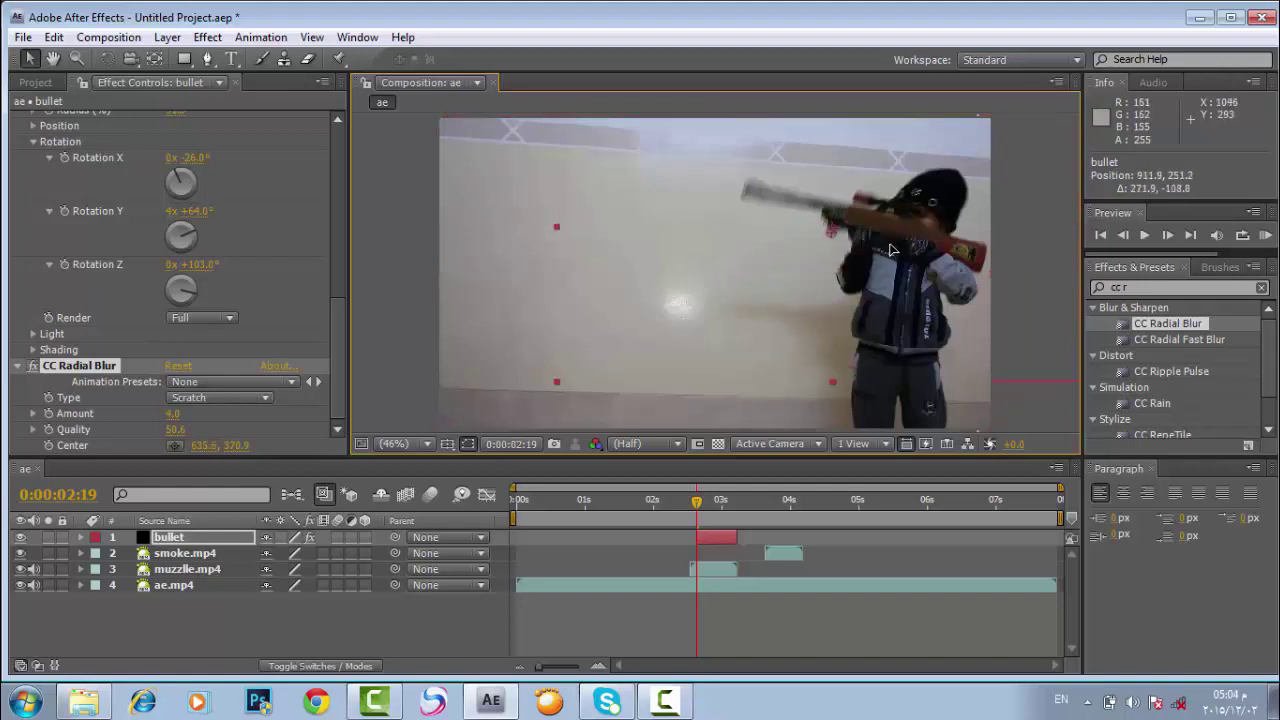
Step: Place a Puppet pin on the bullet over the rifle at frame 0:00:02:19
{"action": "left_click", "coordinate": [338, 59]}
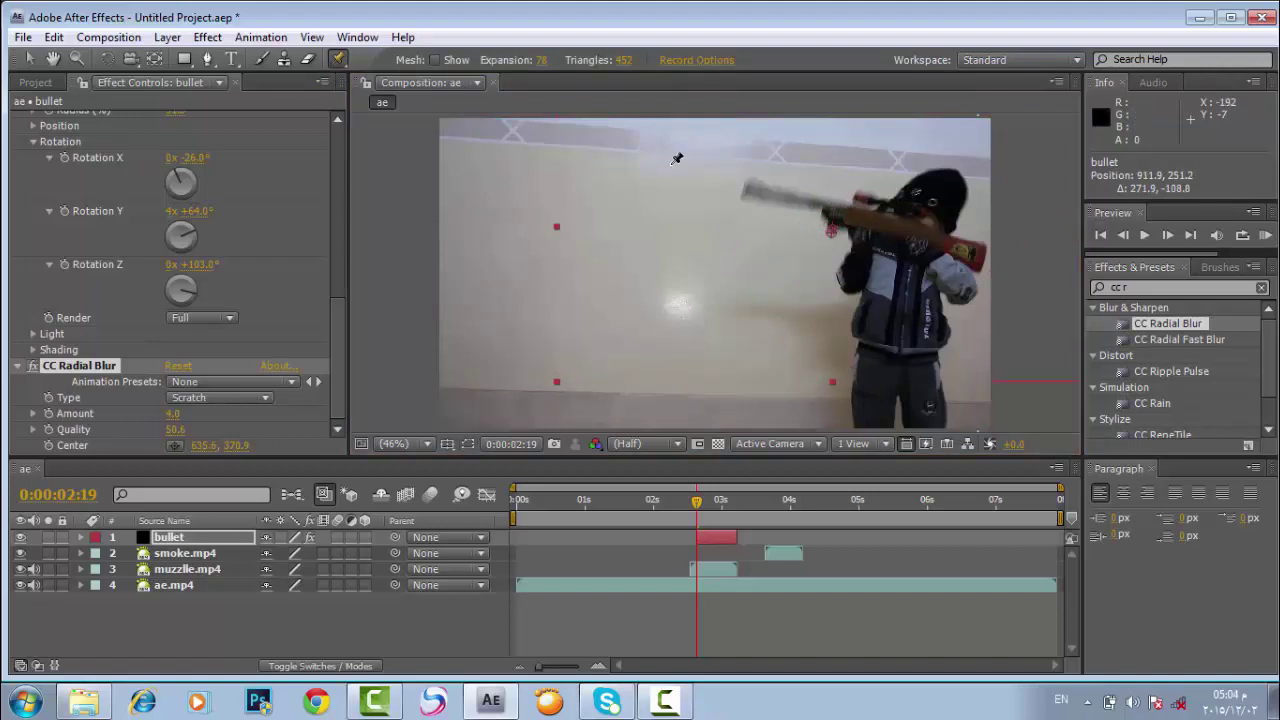
{"action": "left_click", "coordinate": [1174, 233]}
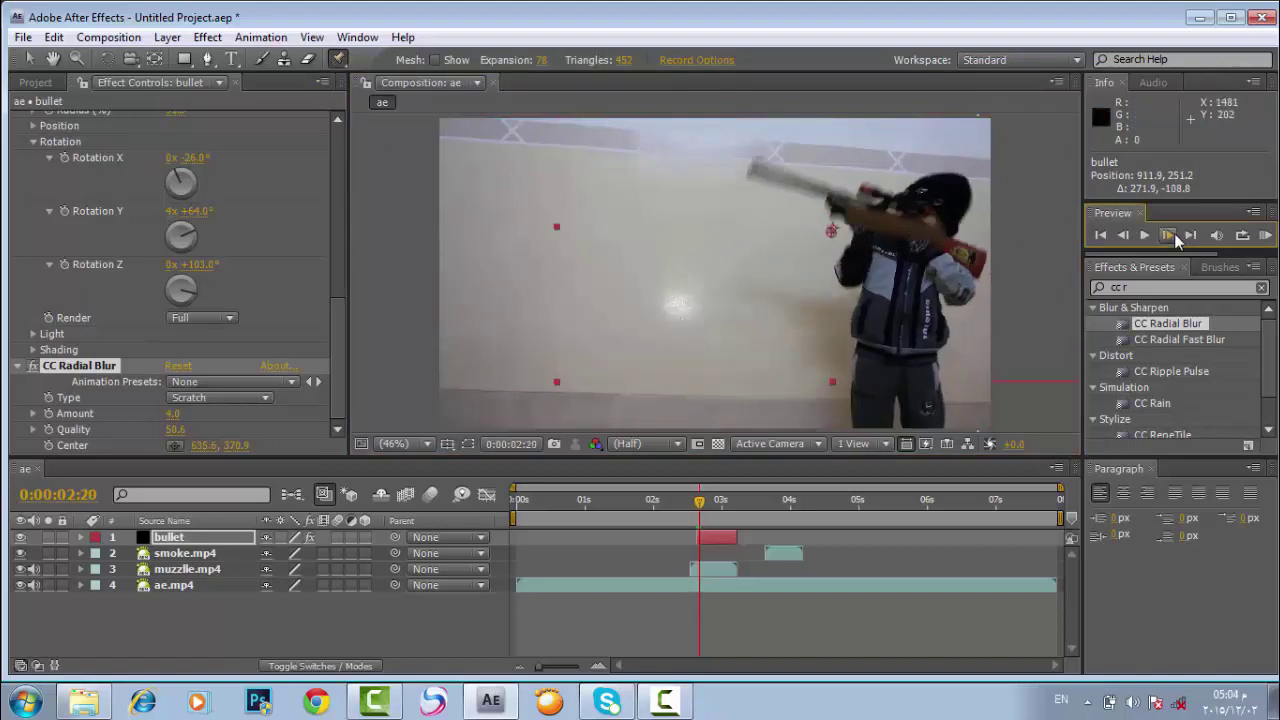
{"action": "left_click", "coordinate": [1174, 233]}
{"action": "left_click", "coordinate": [1130, 237]}
{"action": "left_click", "coordinate": [1130, 237]}
{"action": "left_click", "coordinate": [1130, 237]}
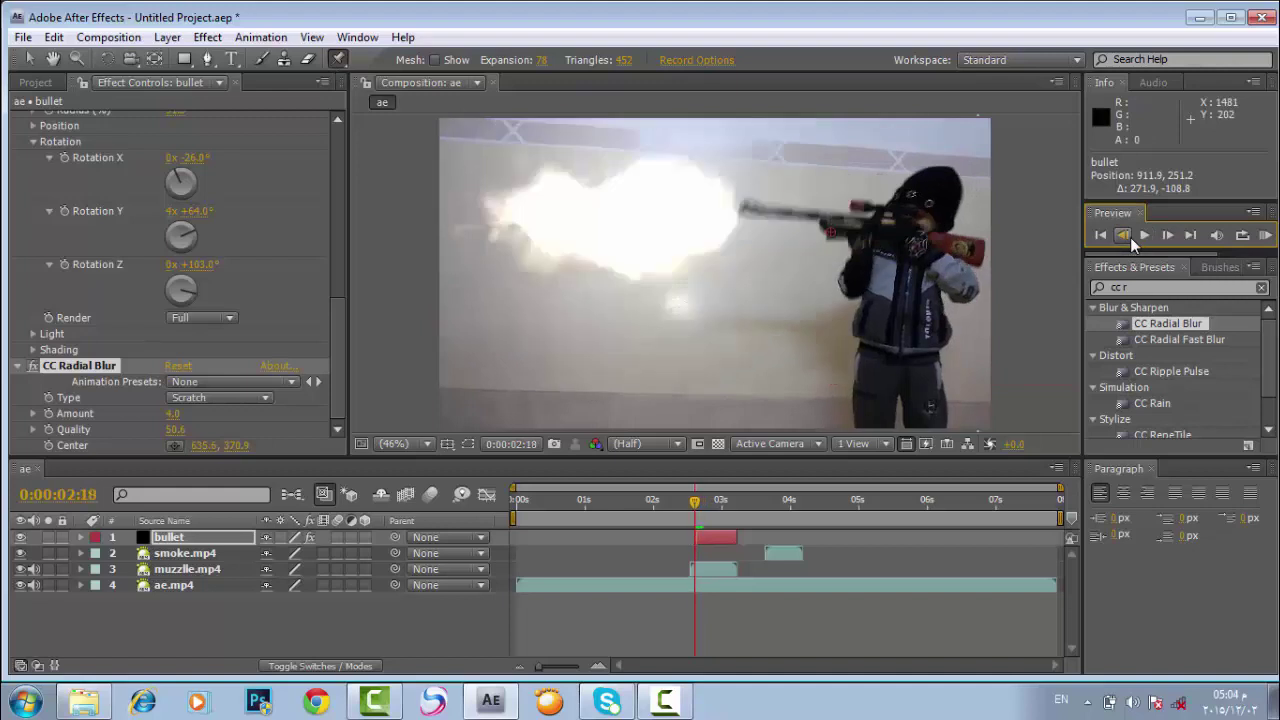
{"action": "left_click", "coordinate": [1168, 235]}
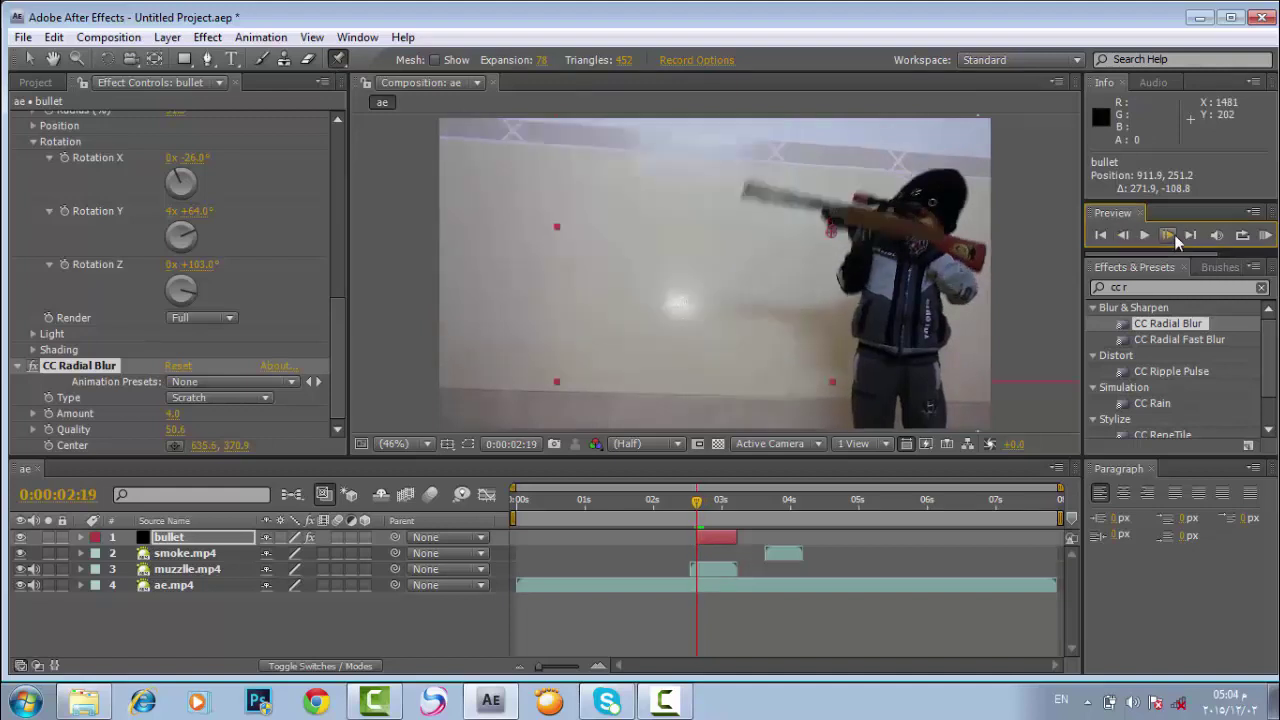
{"action": "left_click", "coordinate": [878, 217]}
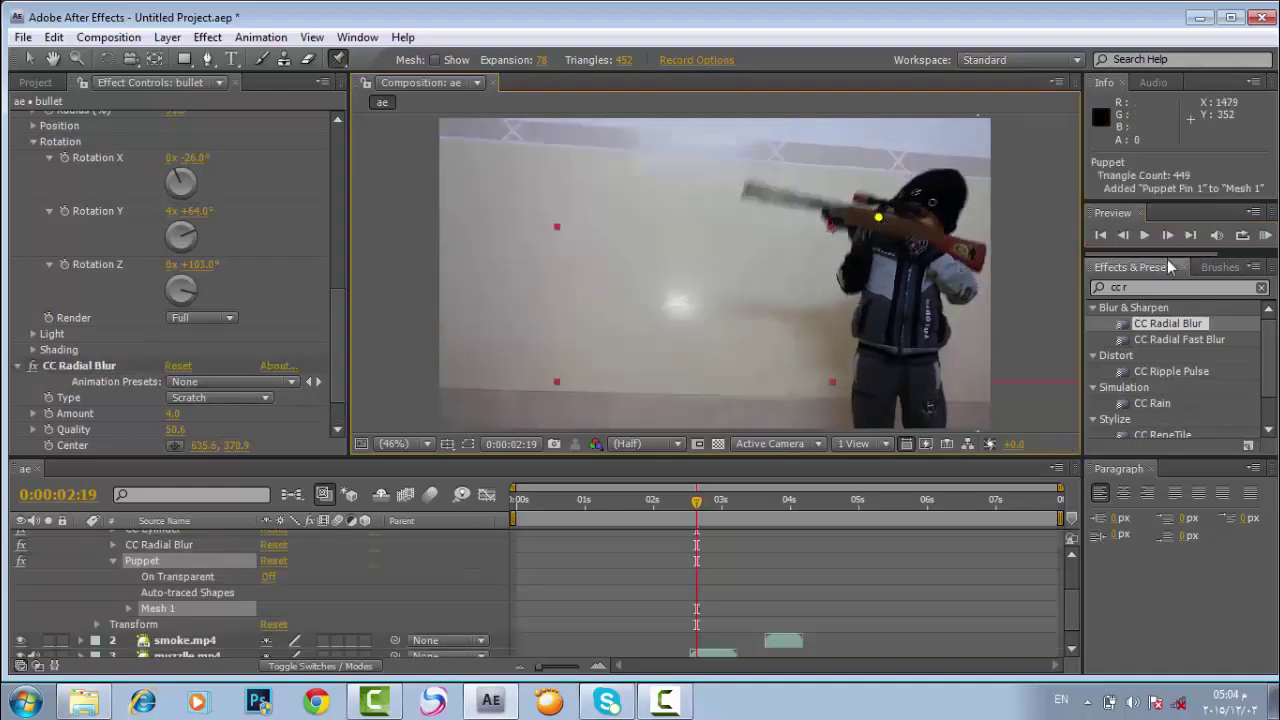
Step: Animate the Puppet pin from 0:00:02:20 to 0:00:02:22, moving the bullet down past the boy's waist and out of the frame
{"action": "left_click", "coordinate": [1168, 235]}
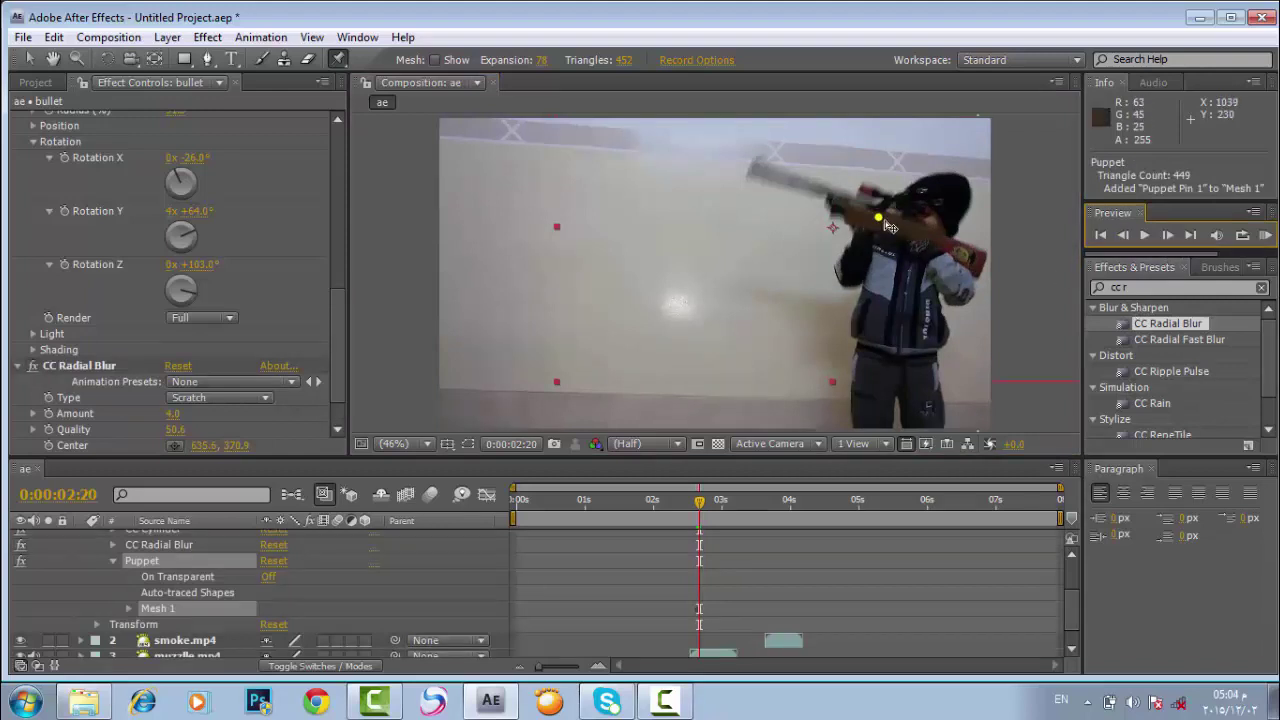
{"action": "left_click_drag", "start_coordinate": [878, 217], "coordinate": [942, 372]}
{"action": "left_click", "coordinate": [1168, 235]}
{"action": "left_click", "coordinate": [1168, 235]}
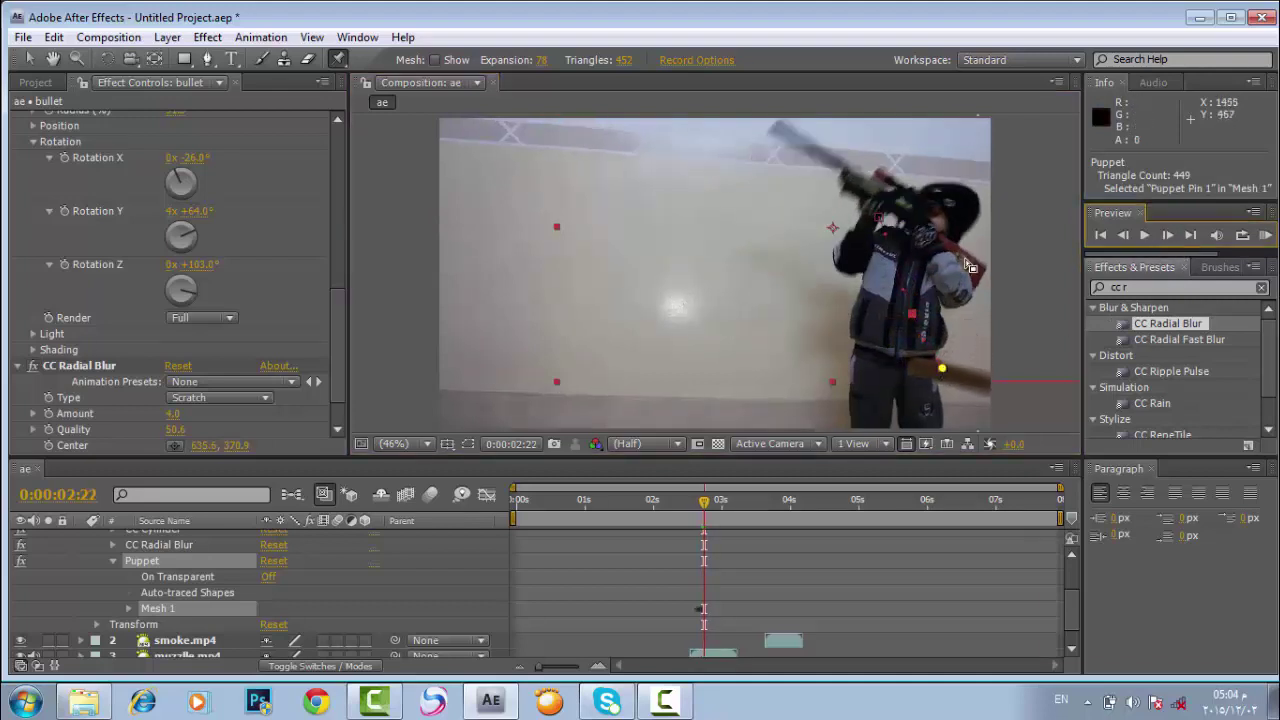
{"action": "left_click_drag", "start_coordinate": [946, 371], "coordinate": [1016, 420]}
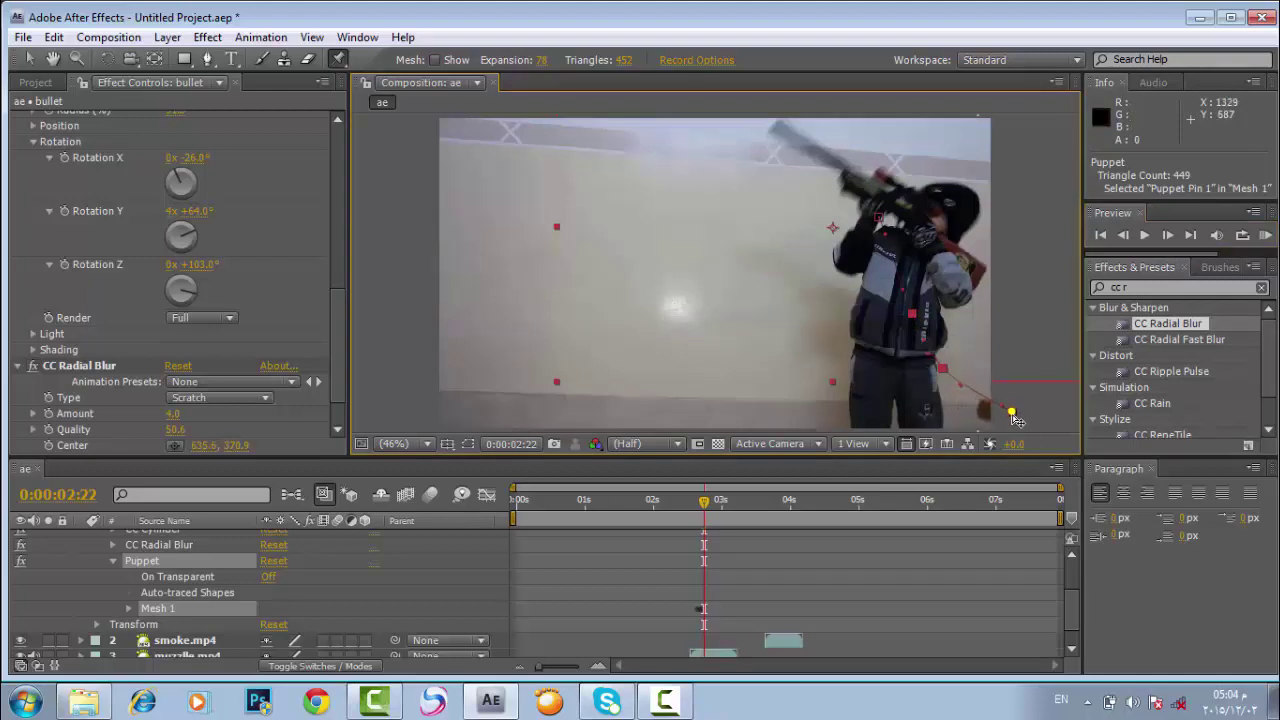
Step: Preview the composition from the first frame to check the bullet's motion
{"action": "left_click", "coordinate": [1101, 235]}
{"action": "left_click", "coordinate": [29, 59]}
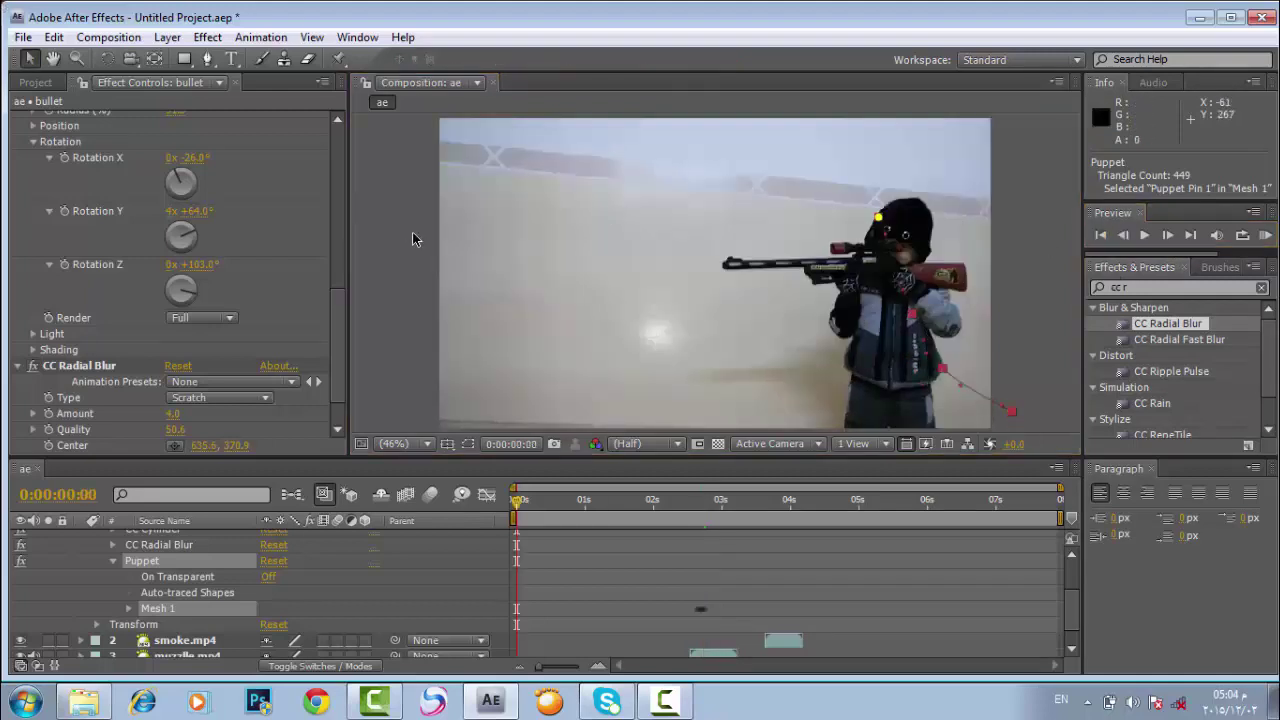
{"action": "key", "text": "space"}
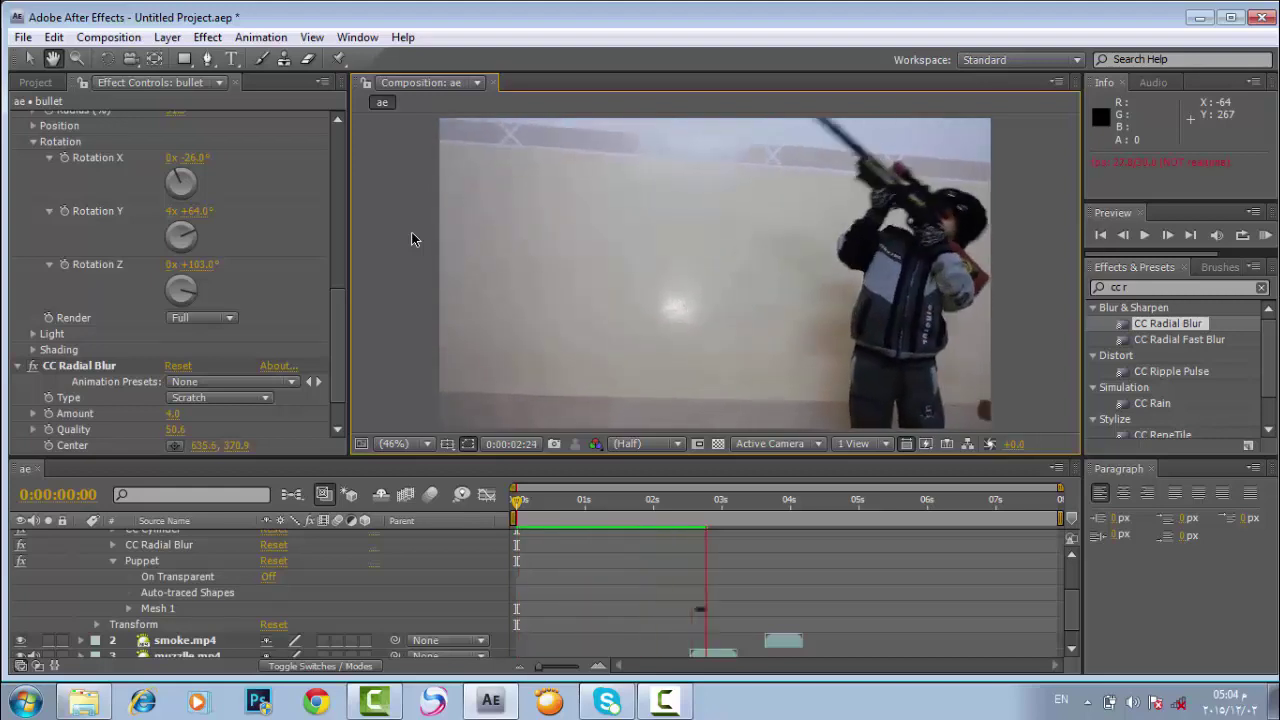
{"action": "key", "text": "space"}
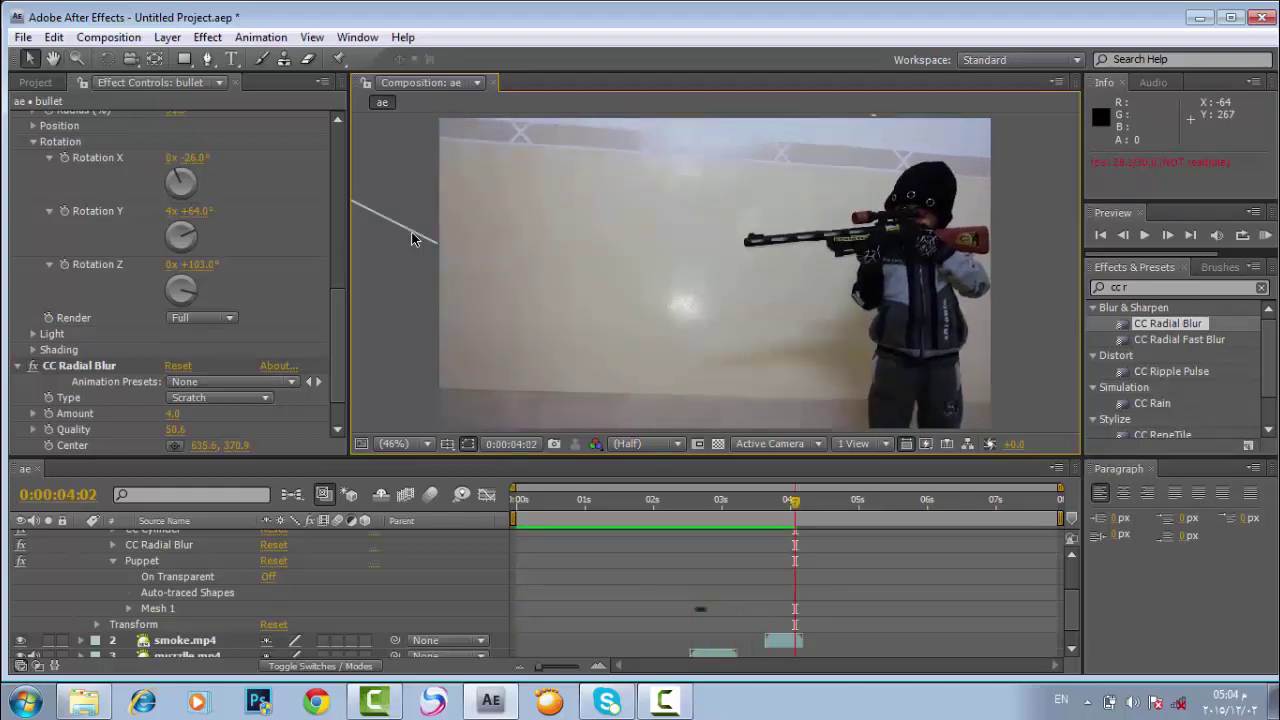
Step: Collapse the bullet layer's properties in the timeline
{"action": "left_click", "coordinate": [1275, 431]}
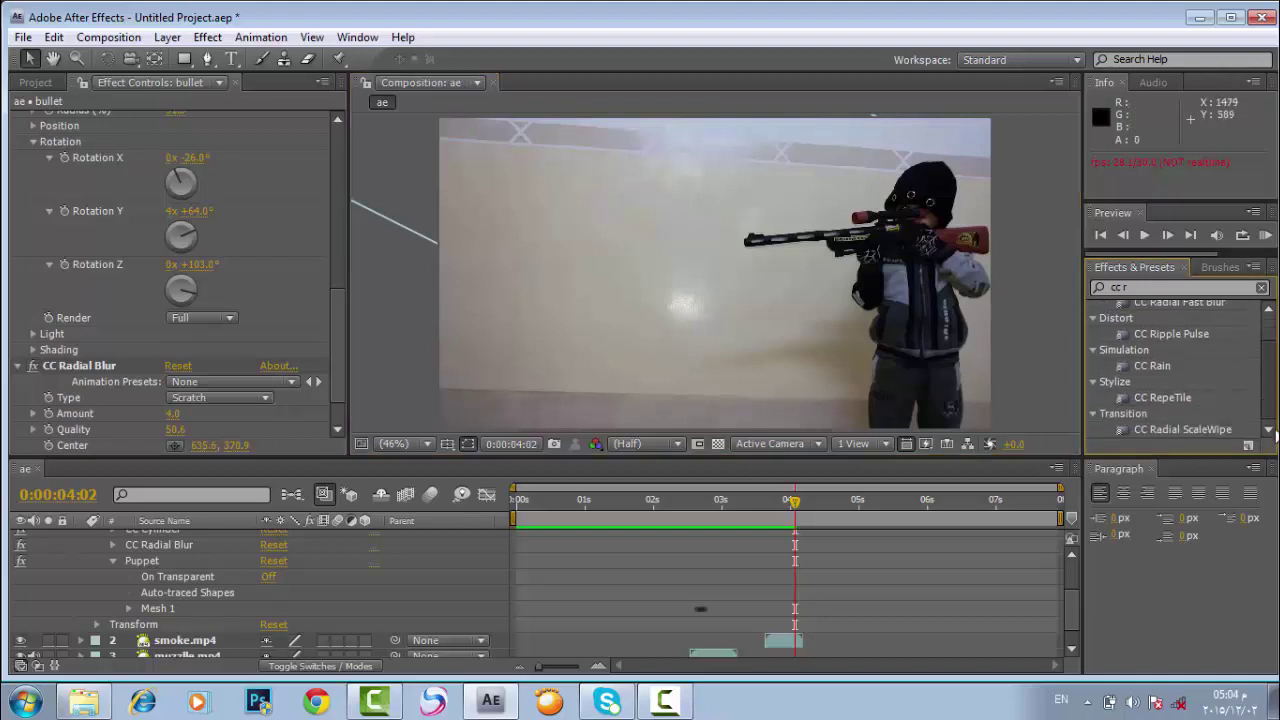
{"action": "scroll", "coordinate": [1274, 444], "scroll_direction": "up", "scroll_amount": 1}
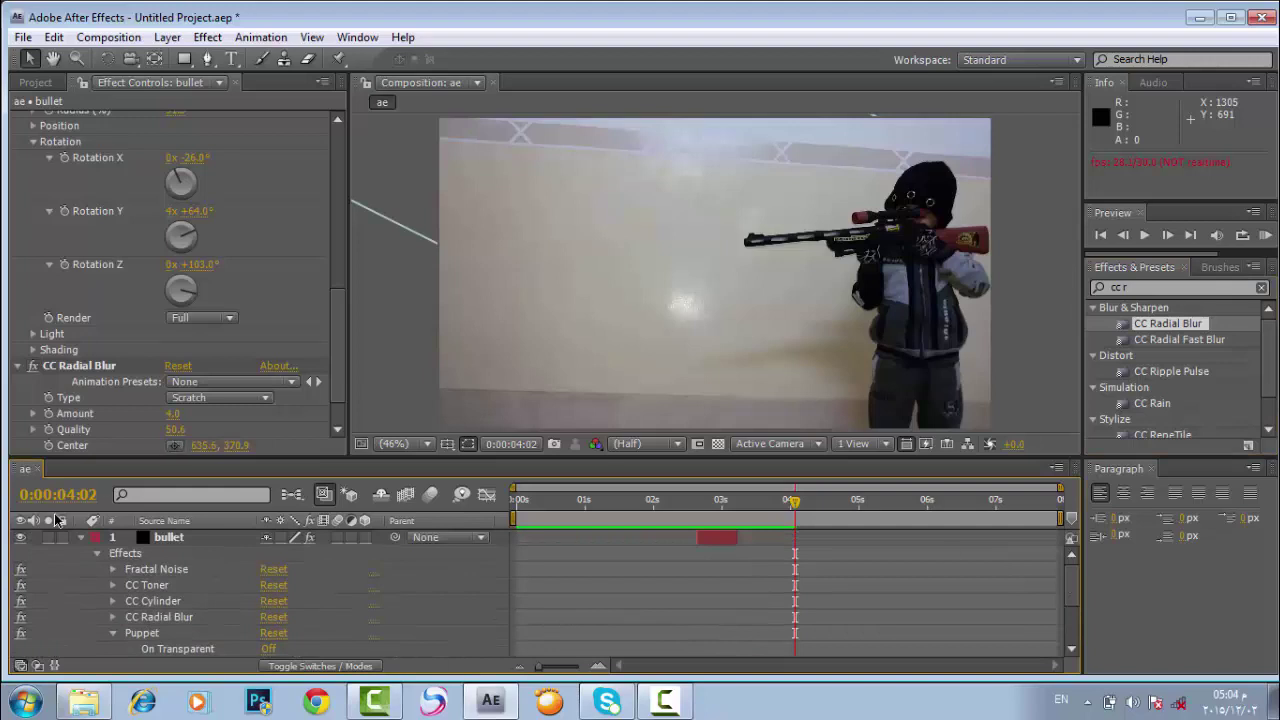
{"action": "left_click", "coordinate": [81, 537]}
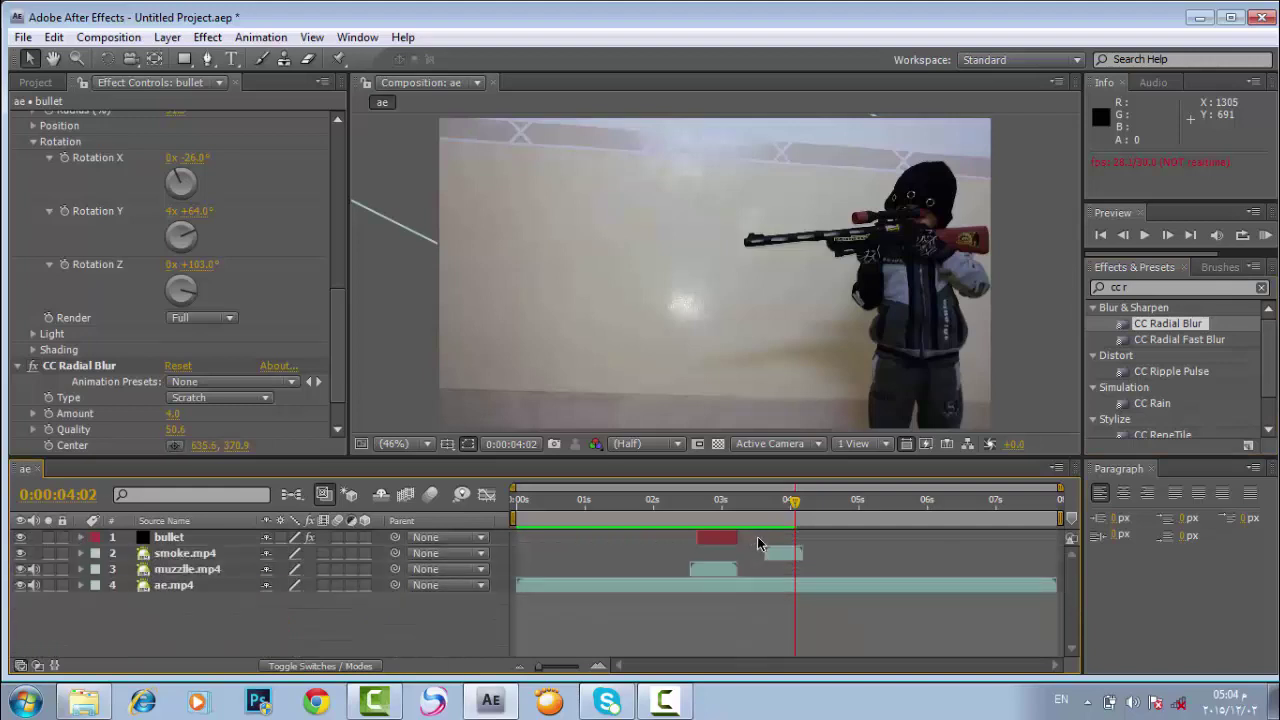
Step: At 0:00:05:29, create a new comp-size black solid layer named bullet
{"action": "left_click_drag", "start_coordinate": [795, 505], "coordinate": [926, 502]}
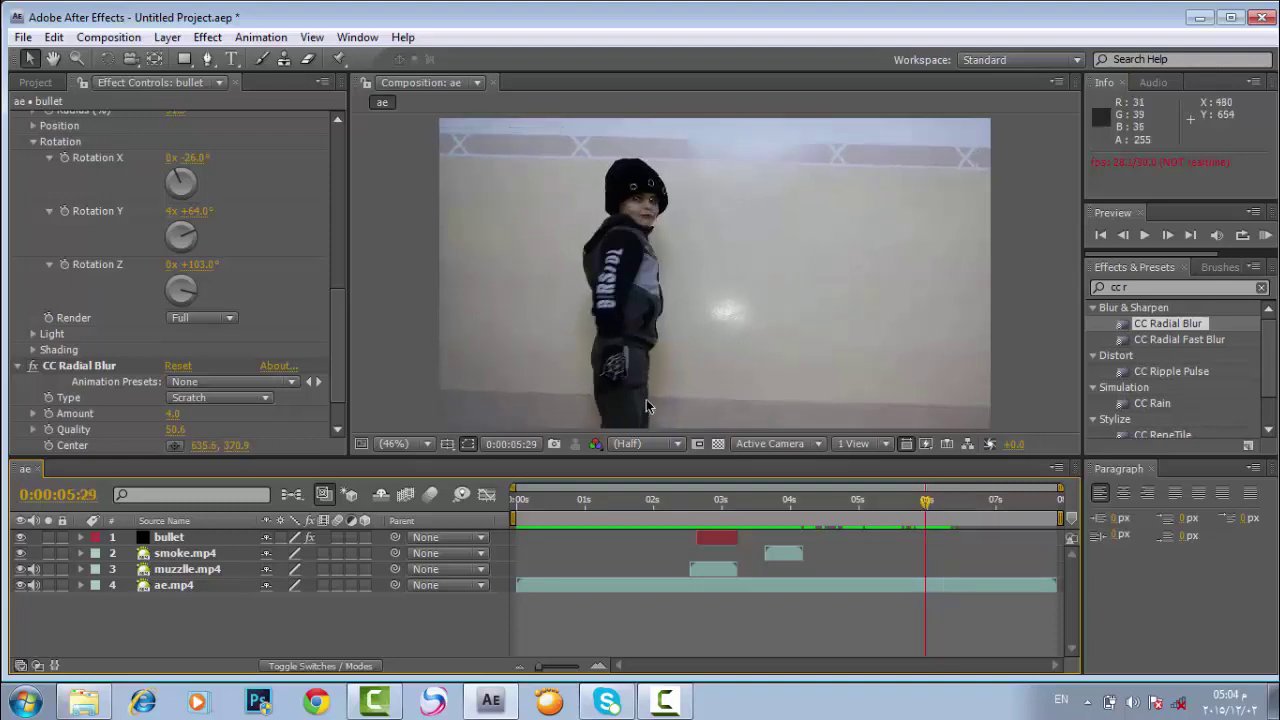
{"action": "left_click", "coordinate": [167, 37]}
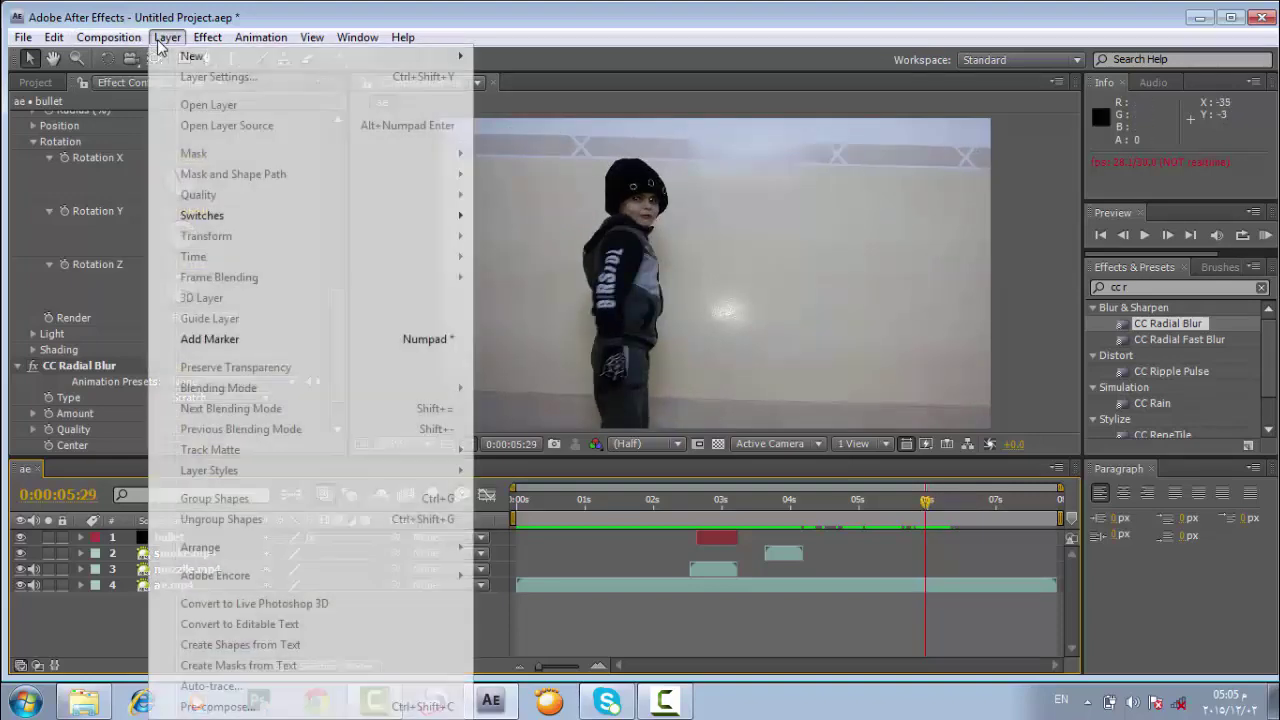
{"action": "mouse_move", "coordinate": [192, 60]}
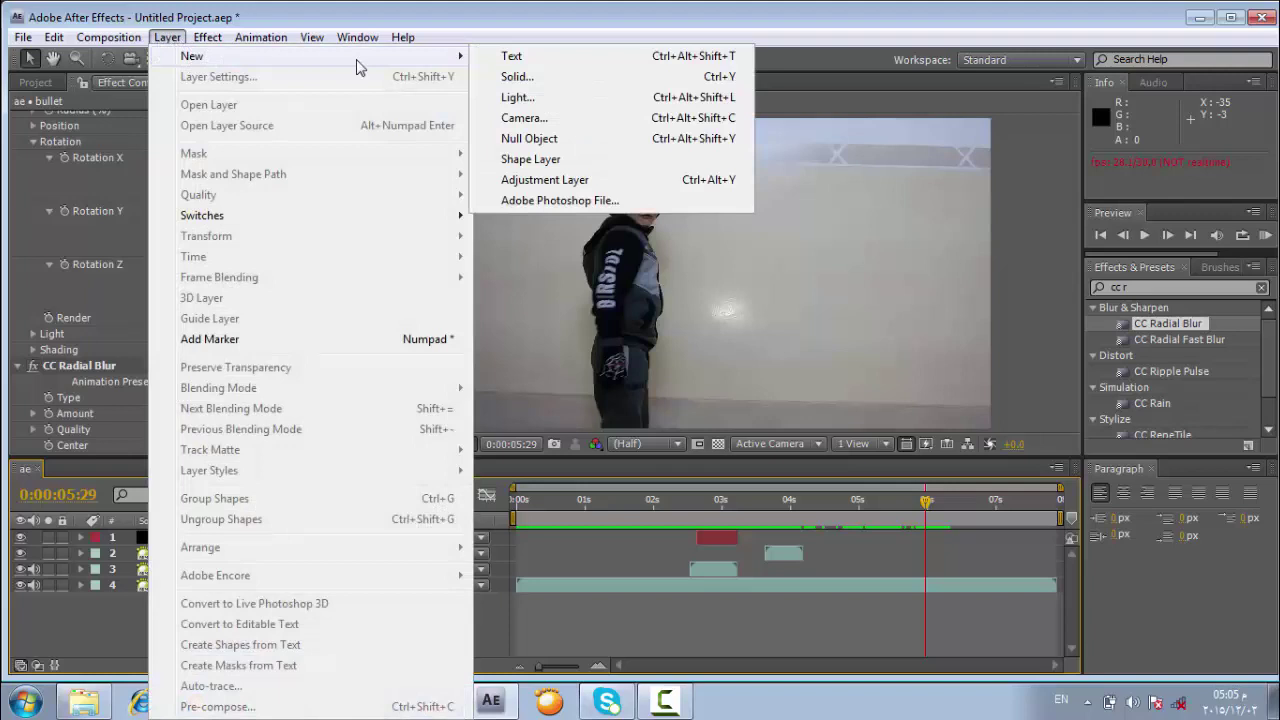
{"action": "left_click", "coordinate": [516, 77]}
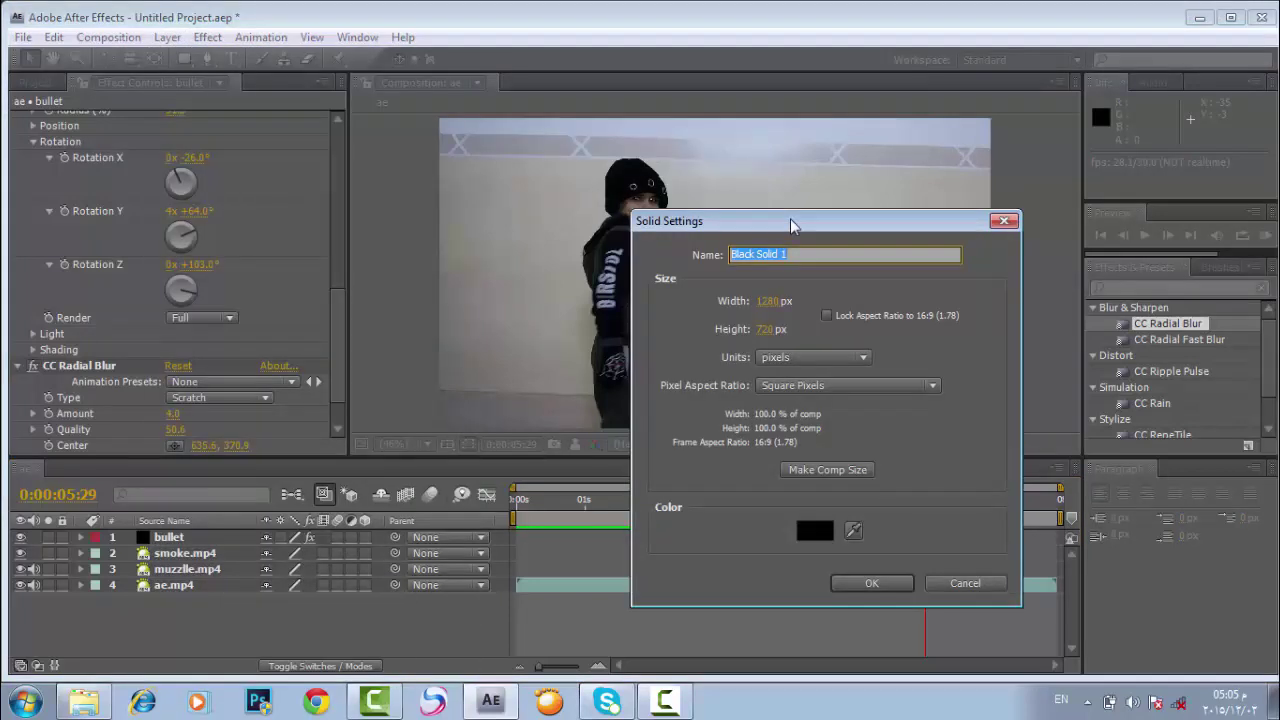
{"action": "type", "text": "bullet"}
{"action": "key", "text": "Return"}
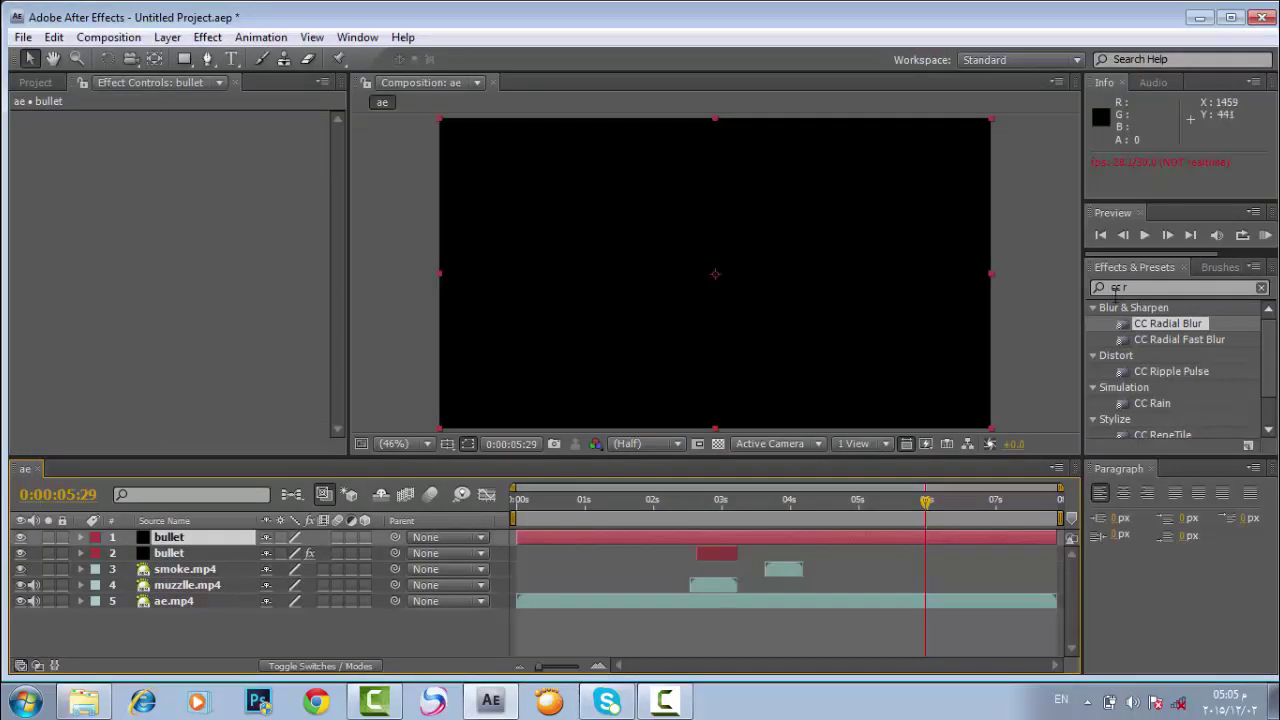
Step: Find the Fractal Noise effect and apply it to the new bullet solid
{"action": "left_click", "coordinate": [1116, 288]}
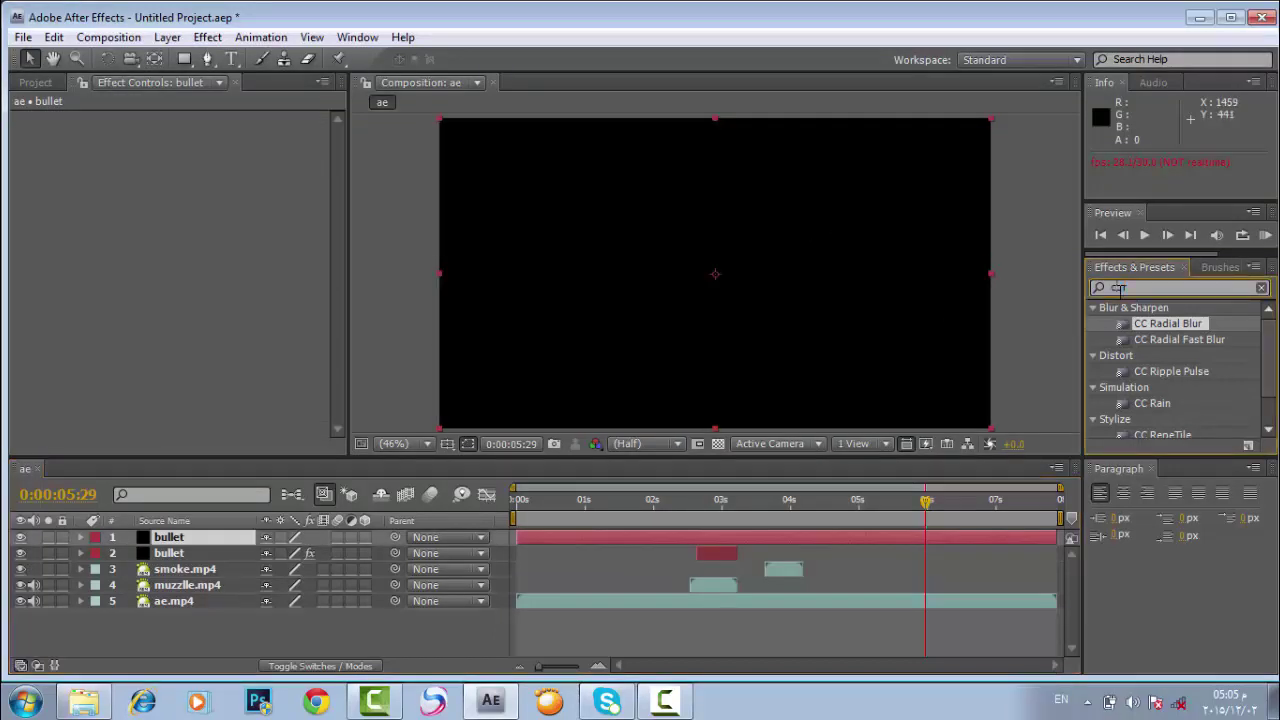
{"action": "type", "text": "cc"}
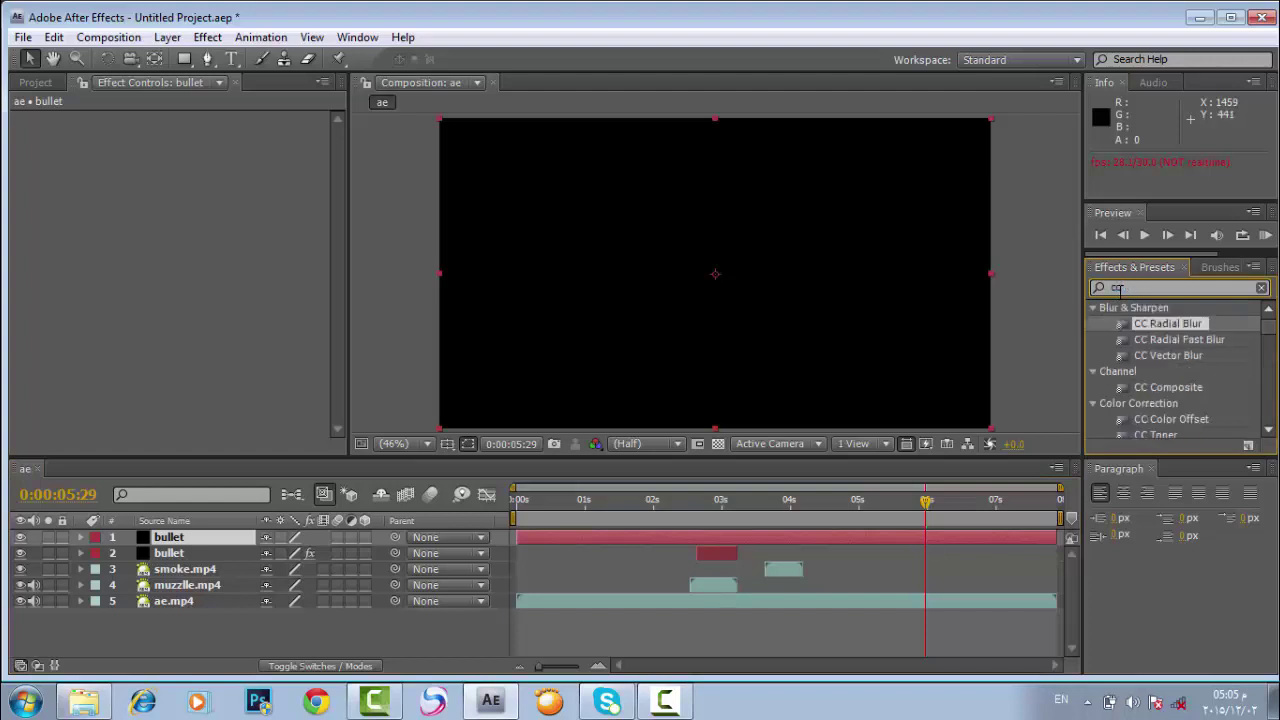
{"action": "key", "text": "BackSpace"}
{"action": "key", "text": "BackSpace"}
{"action": "type", "text": "fr"}
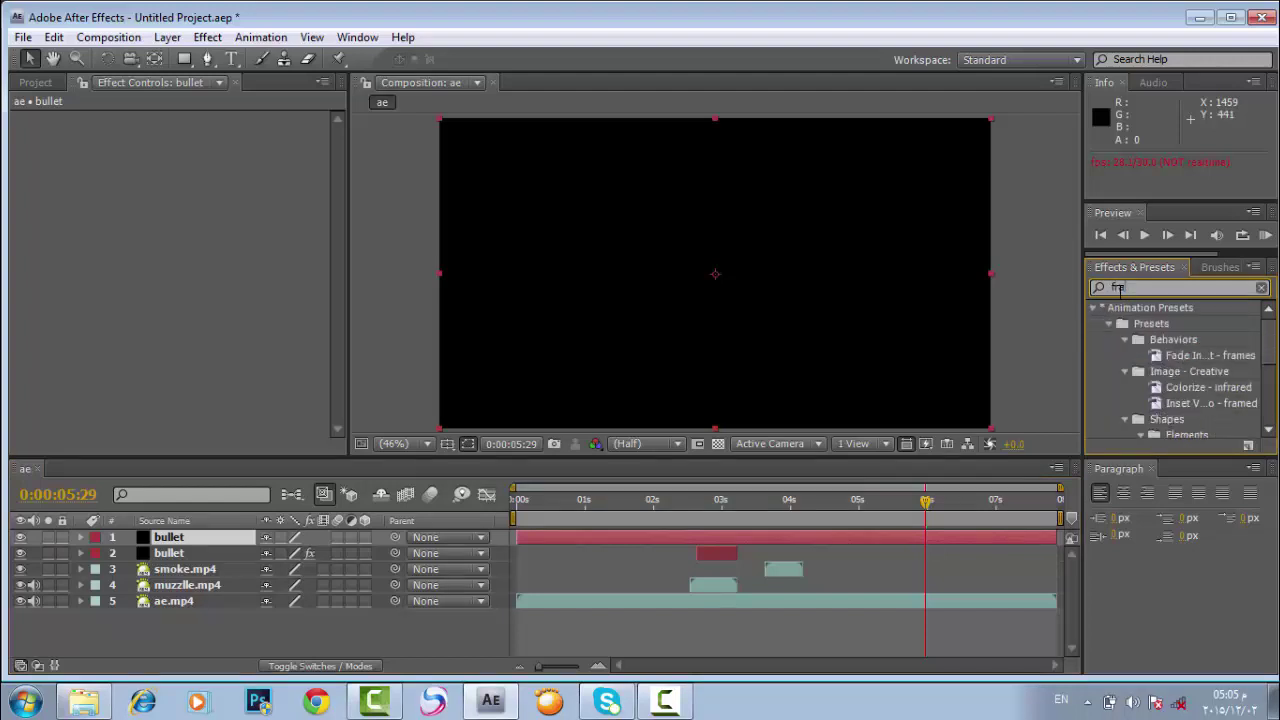
{"action": "type", "text": "act"}
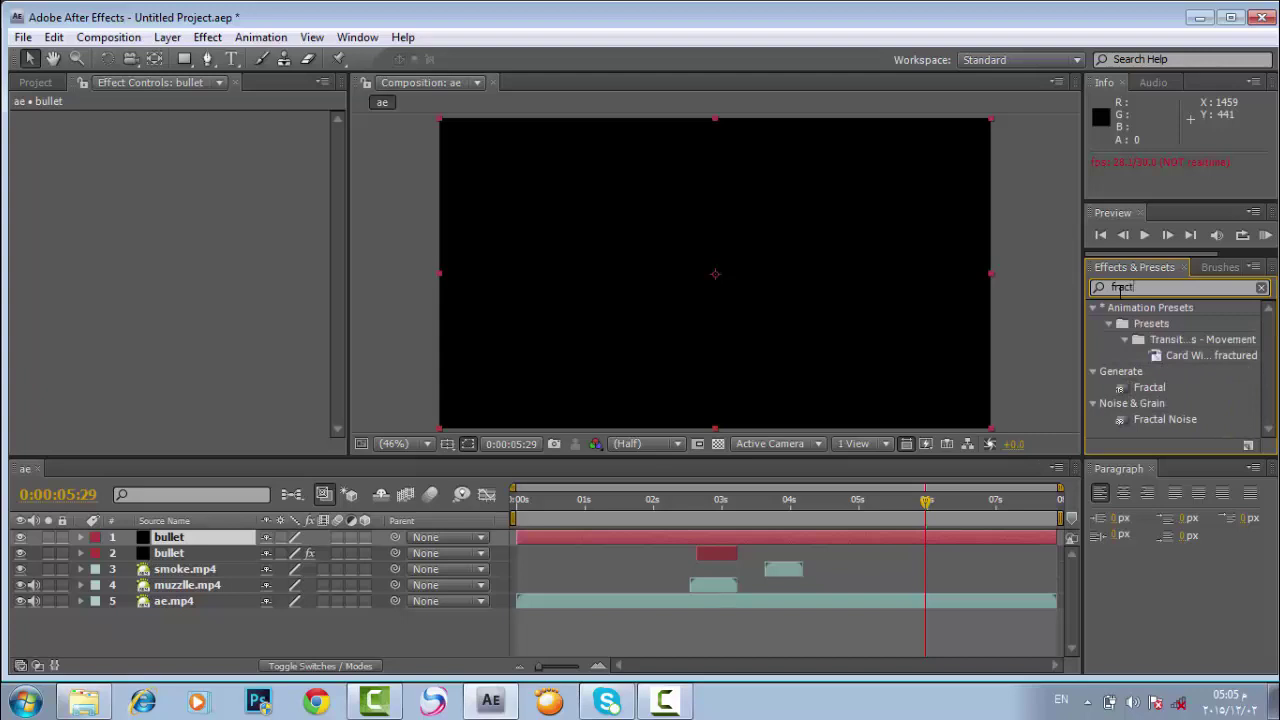
{"action": "type", "text": "al"}
{"action": "left_click_drag", "start_coordinate": [1135, 360], "coordinate": [886, 360]}
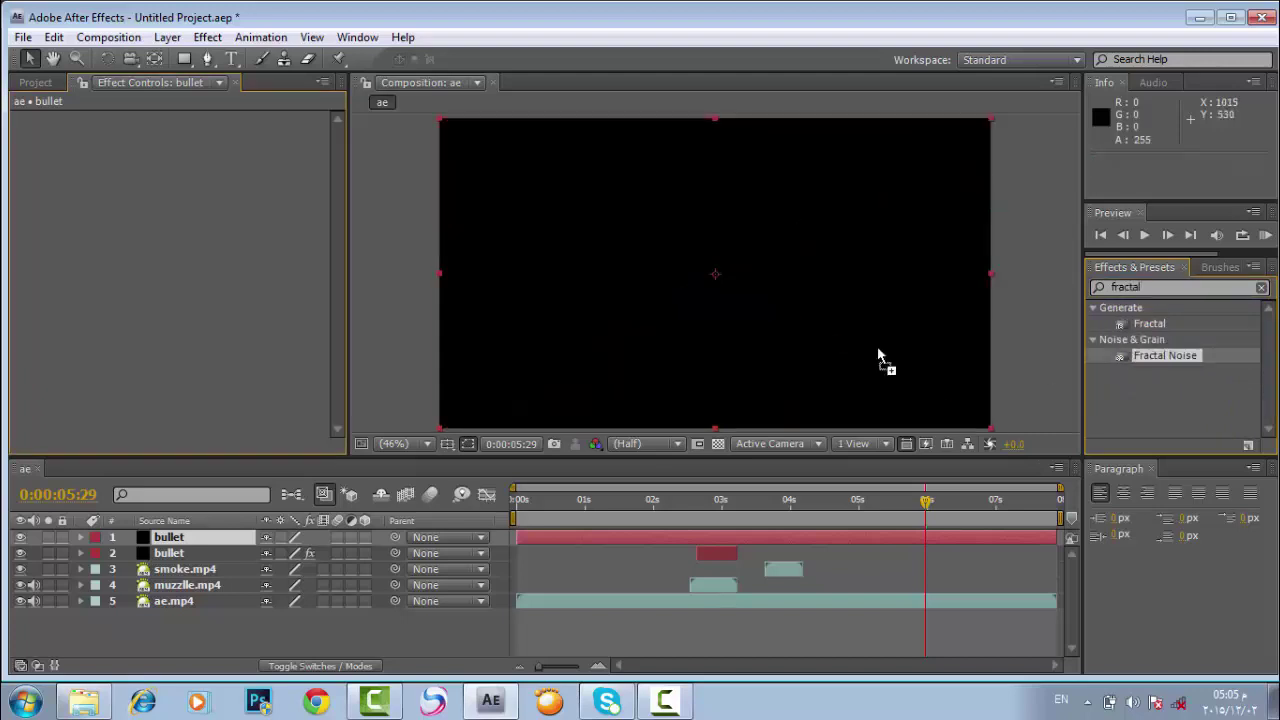
Step: Find the CC Toner effect and apply it to the new bullet solid
{"action": "left_click", "coordinate": [1125, 287]}
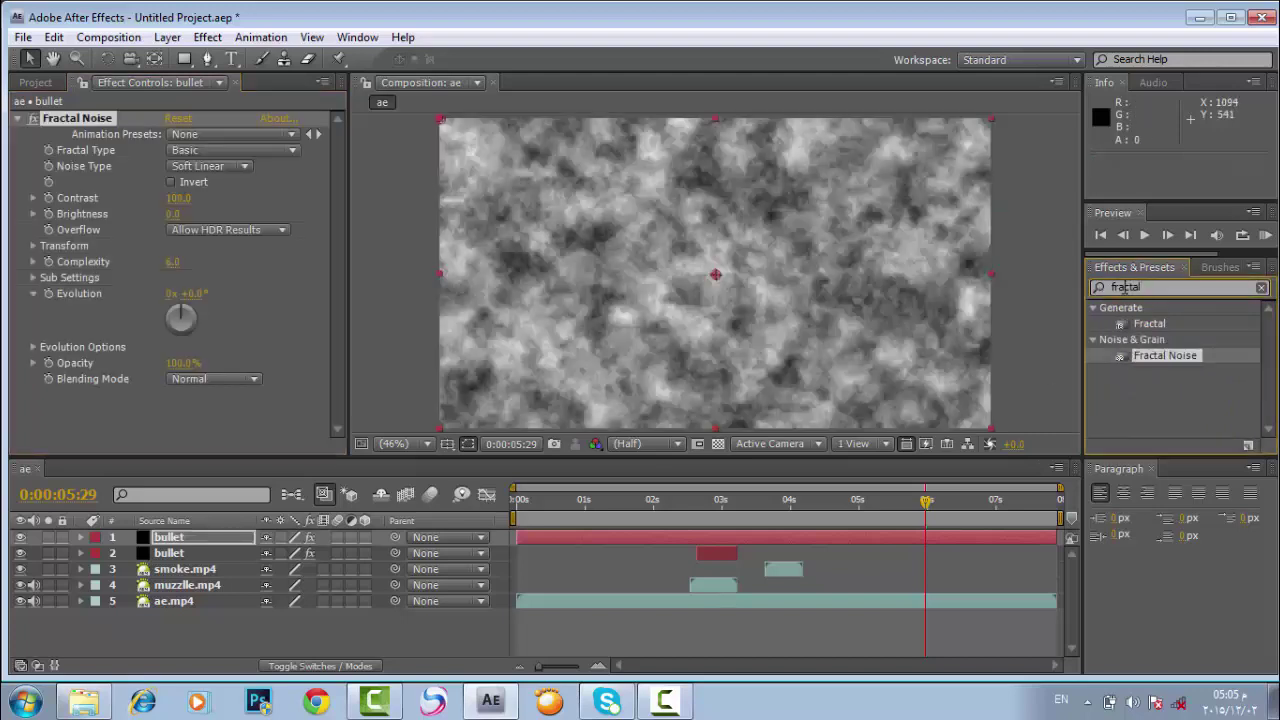
{"action": "double_click", "coordinate": [1125, 287]}
{"action": "key", "text": "BackSpace"}
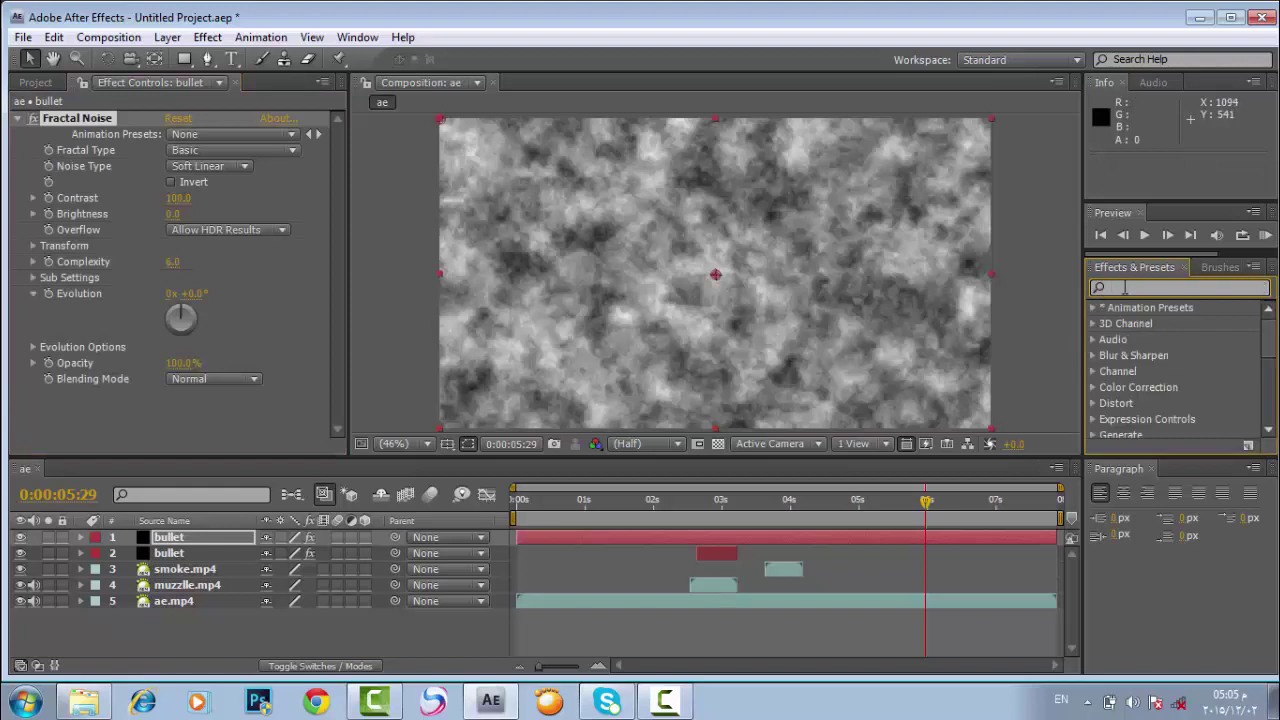
{"action": "type", "text": "cc"}
{"action": "left_click_drag", "start_coordinate": [1150, 437], "coordinate": [880, 357]}
Step: Set the CC Toner highlights to light orange FFB35F, starting from a colour sampled from the midtones
{"action": "left_click", "coordinate": [175, 398]}
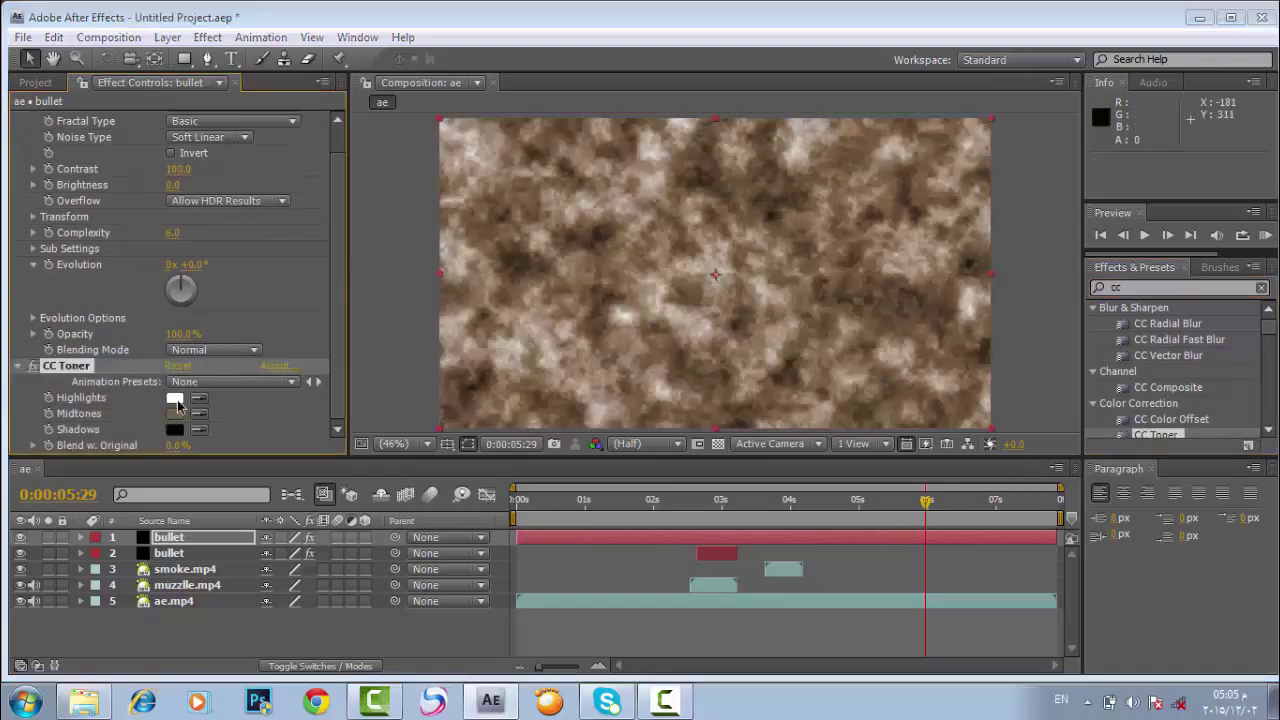
{"action": "left_click", "coordinate": [1102, 473]}
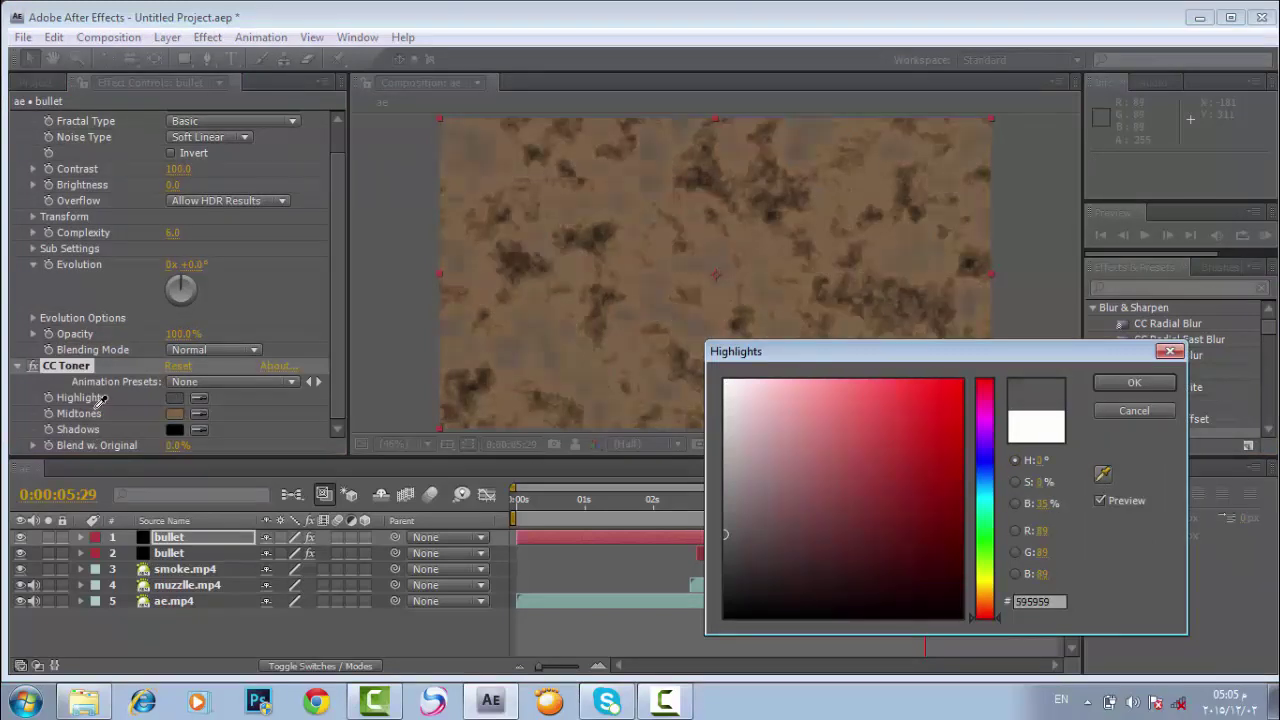
{"action": "left_click", "coordinate": [179, 408]}
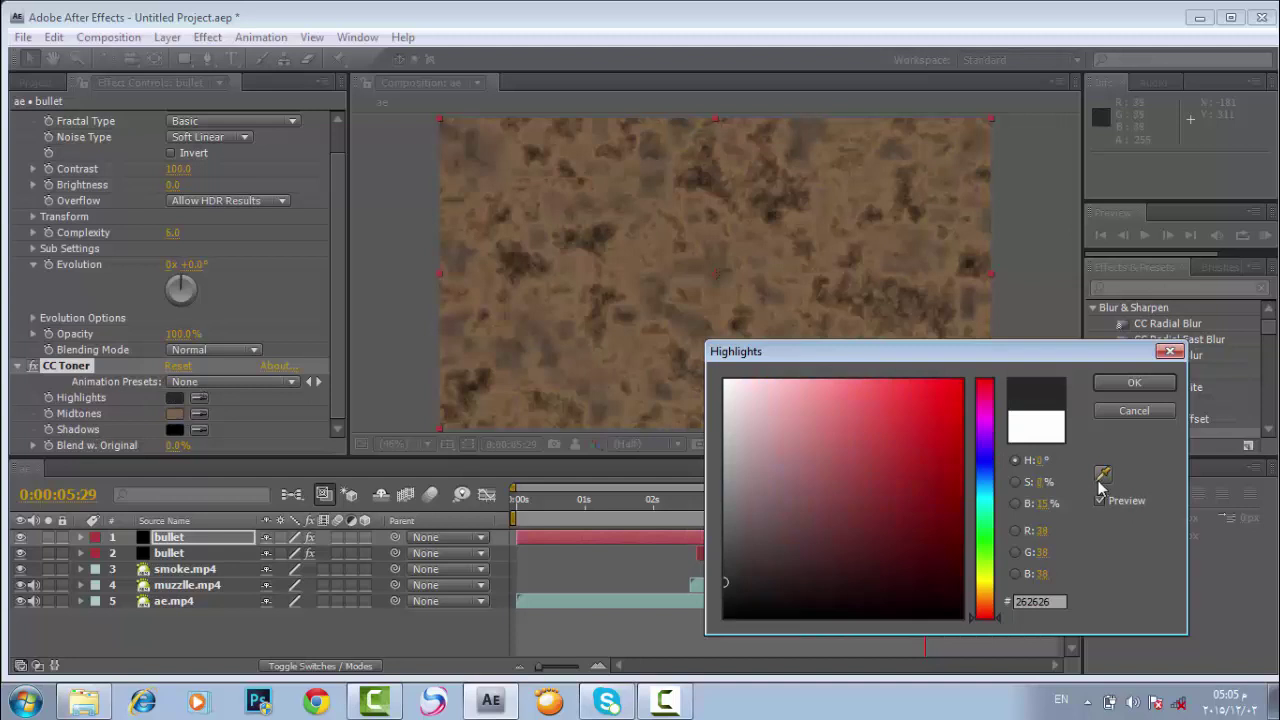
{"action": "left_click", "coordinate": [1102, 473]}
{"action": "left_click", "coordinate": [178, 414]}
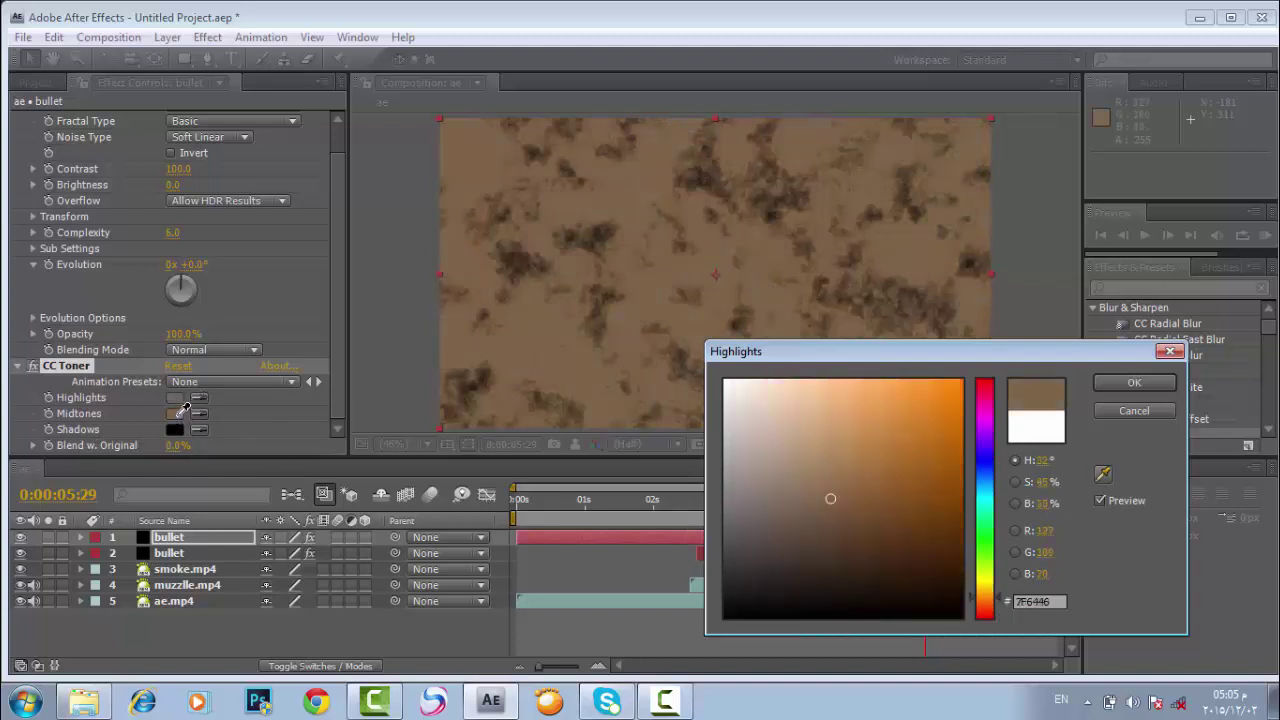
{"action": "mouse_move", "coordinate": [826, 524]}
{"action": "left_mouse_down"}
{"action": "mouse_move", "coordinate": [855, 315]}
{"action": "mouse_move", "coordinate": [903, 308]}
{"action": "mouse_move", "coordinate": [873, 312]}
{"action": "left_mouse_up"}
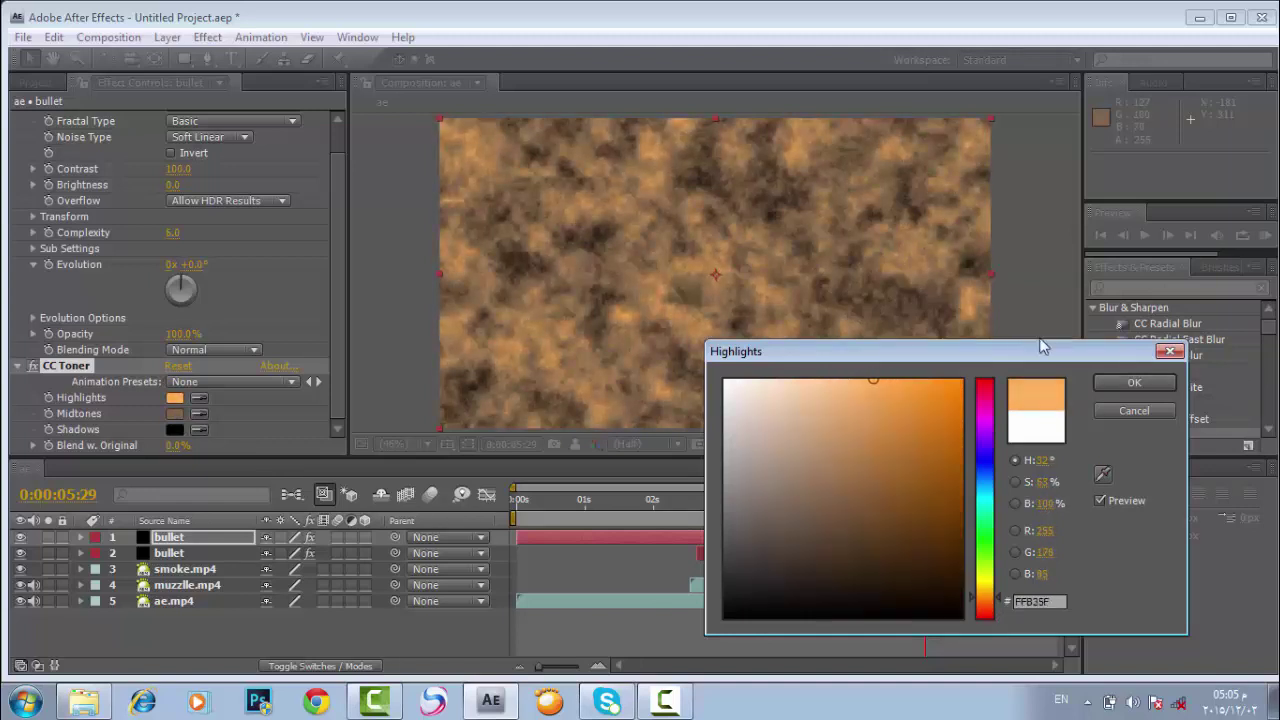
{"action": "left_click", "coordinate": [1134, 382]}
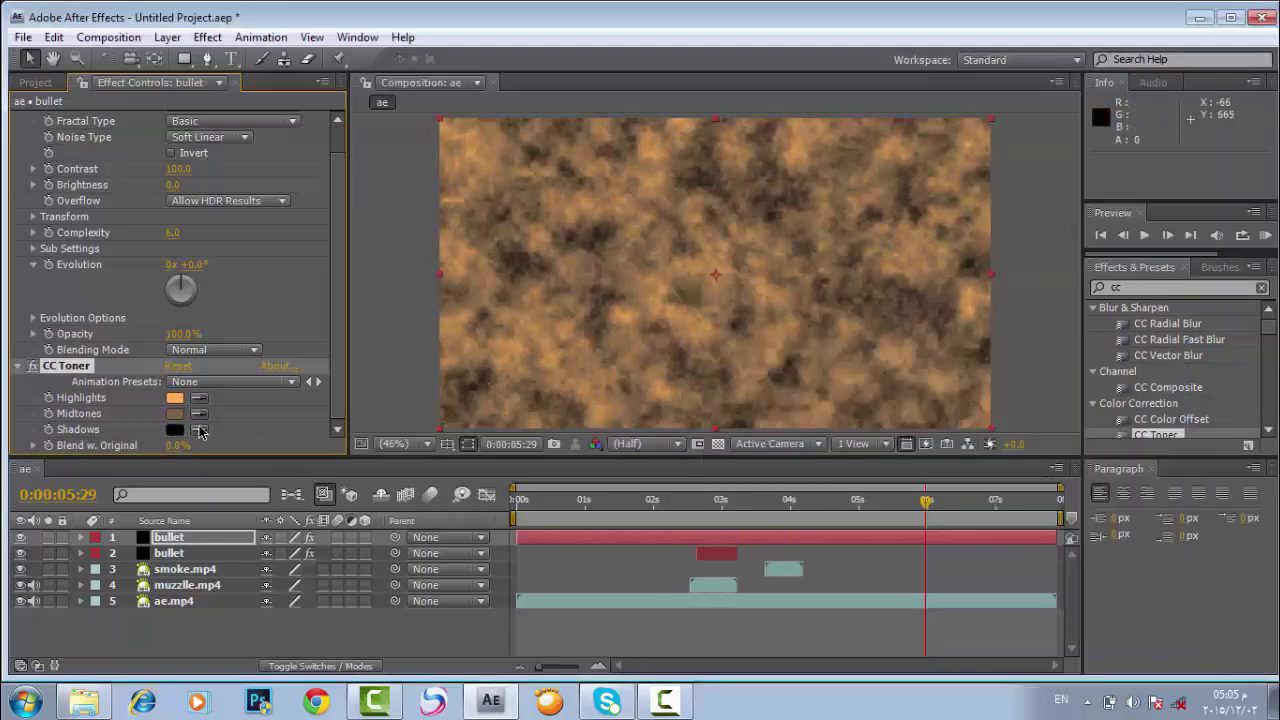
Step: Set the CC Toner shadows to dark brown 6D553B, based on the sampled midtones colour
{"action": "left_click", "coordinate": [177, 411]}
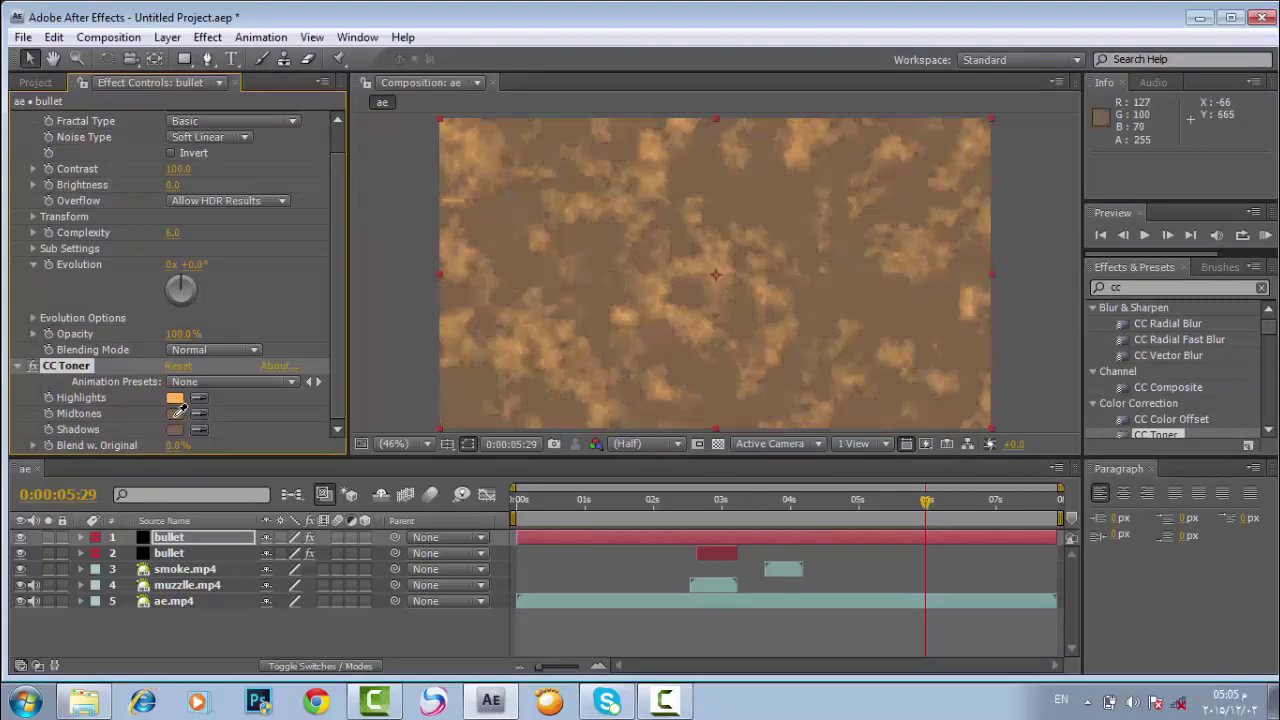
{"action": "left_click", "coordinate": [175, 430]}
{"action": "mouse_move", "coordinate": [829, 500]}
{"action": "left_mouse_down"}
{"action": "mouse_move", "coordinate": [837, 471]}
{"action": "mouse_move", "coordinate": [915, 451]}
{"action": "mouse_move", "coordinate": [906, 514]}
{"action": "mouse_move", "coordinate": [834, 517]}
{"action": "left_mouse_up"}
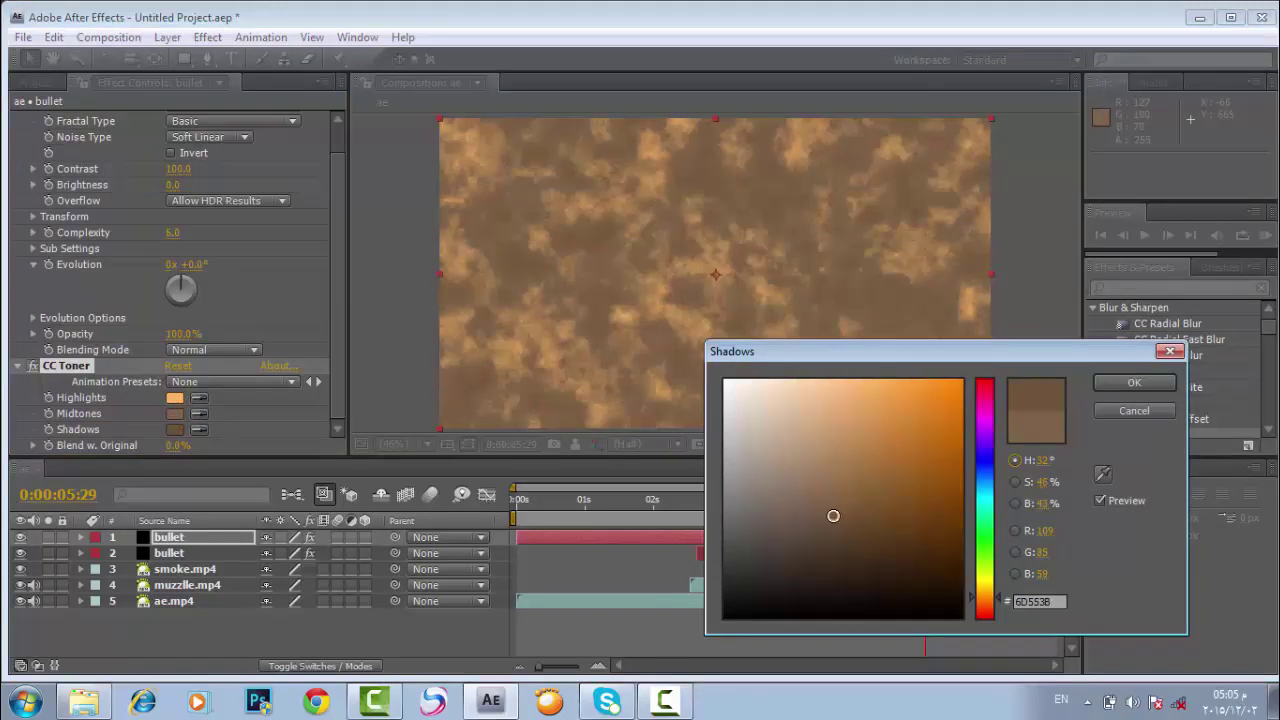
{"action": "left_click", "coordinate": [1140, 383]}
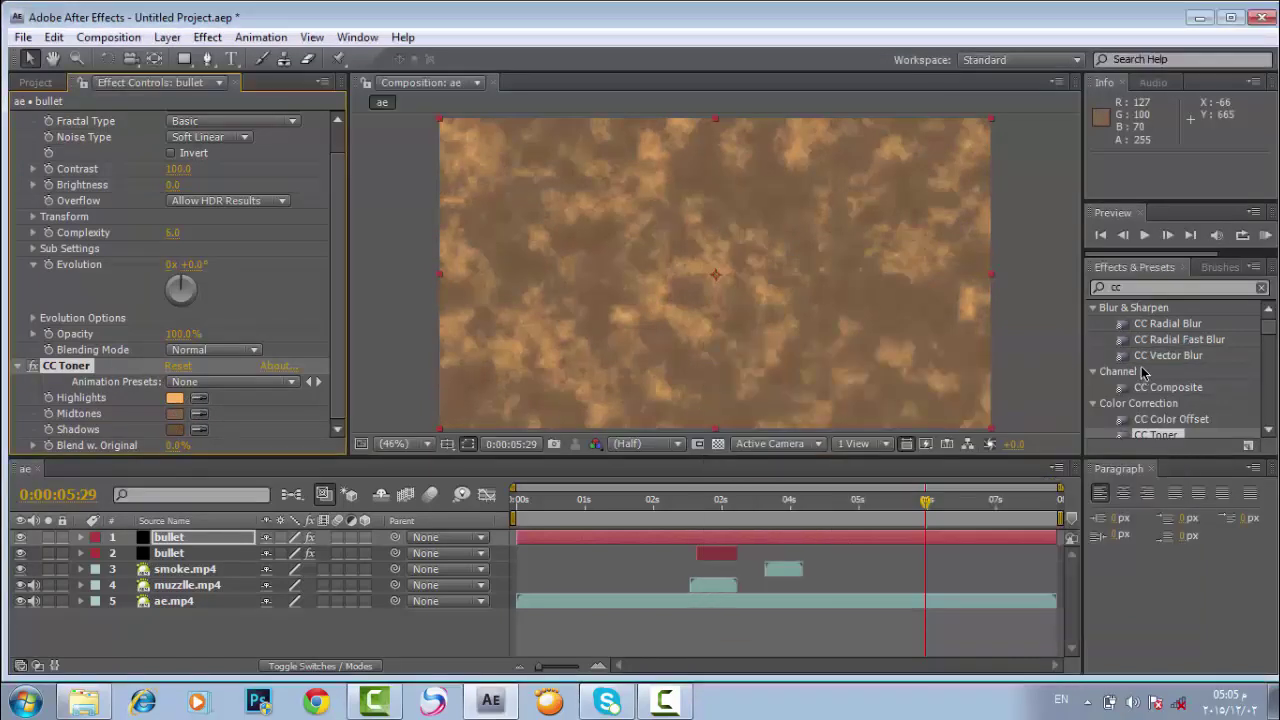
Step: Apply CC Cylinder to the new bullet solid and set its radius to 46.4%
{"action": "left_click", "coordinate": [1130, 288]}
{"action": "type", "text": "cc"}
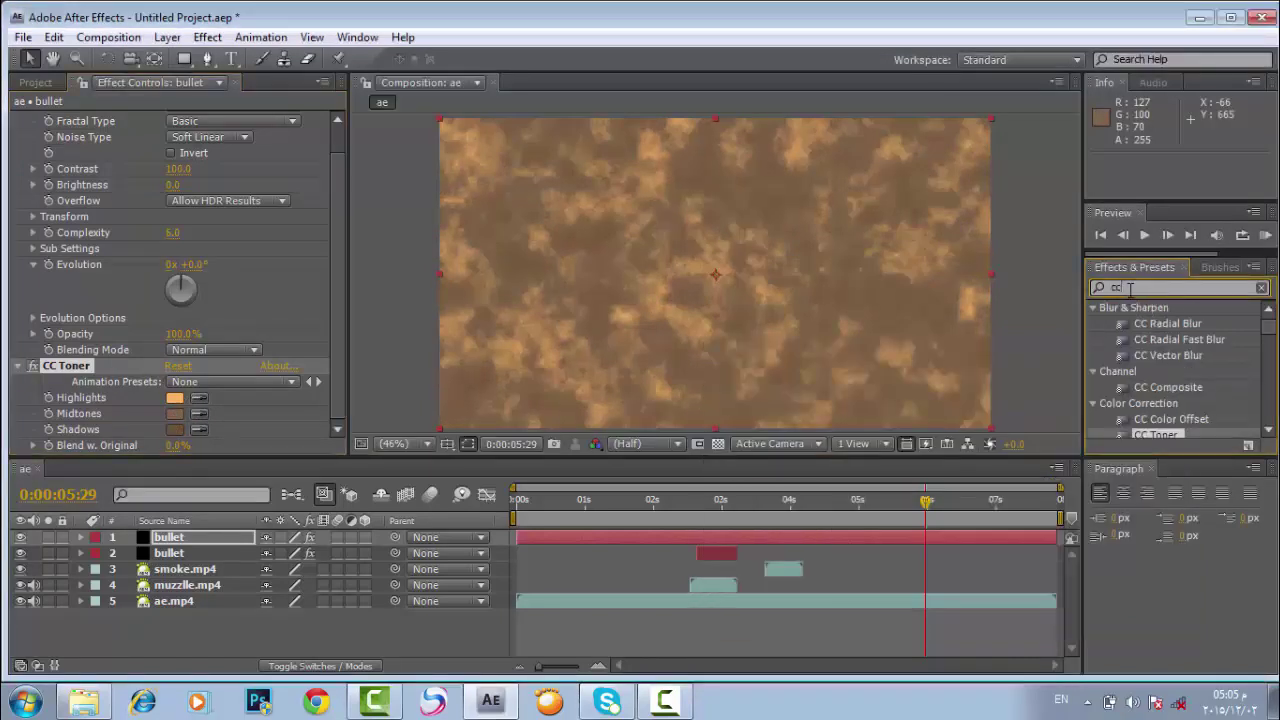
{"action": "left_click_drag", "start_coordinate": [1265, 331], "coordinate": [1271, 381]}
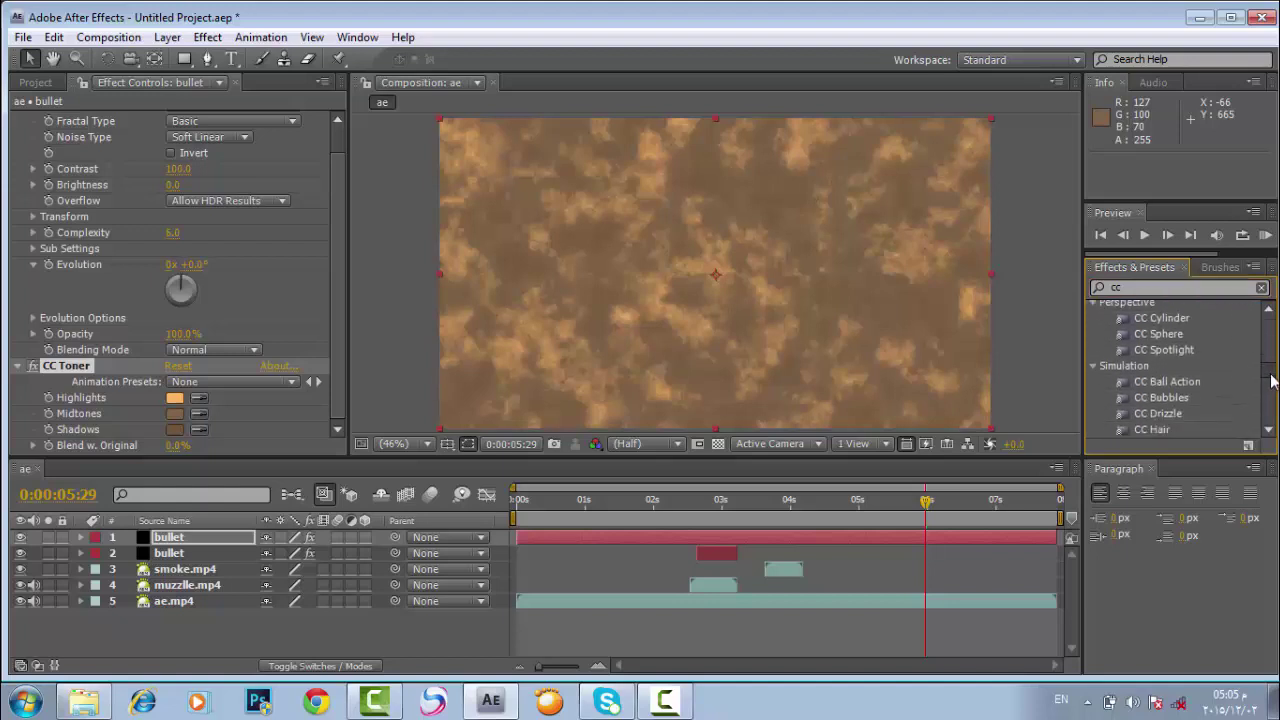
{"action": "left_click_drag", "start_coordinate": [1160, 320], "coordinate": [782, 275]}
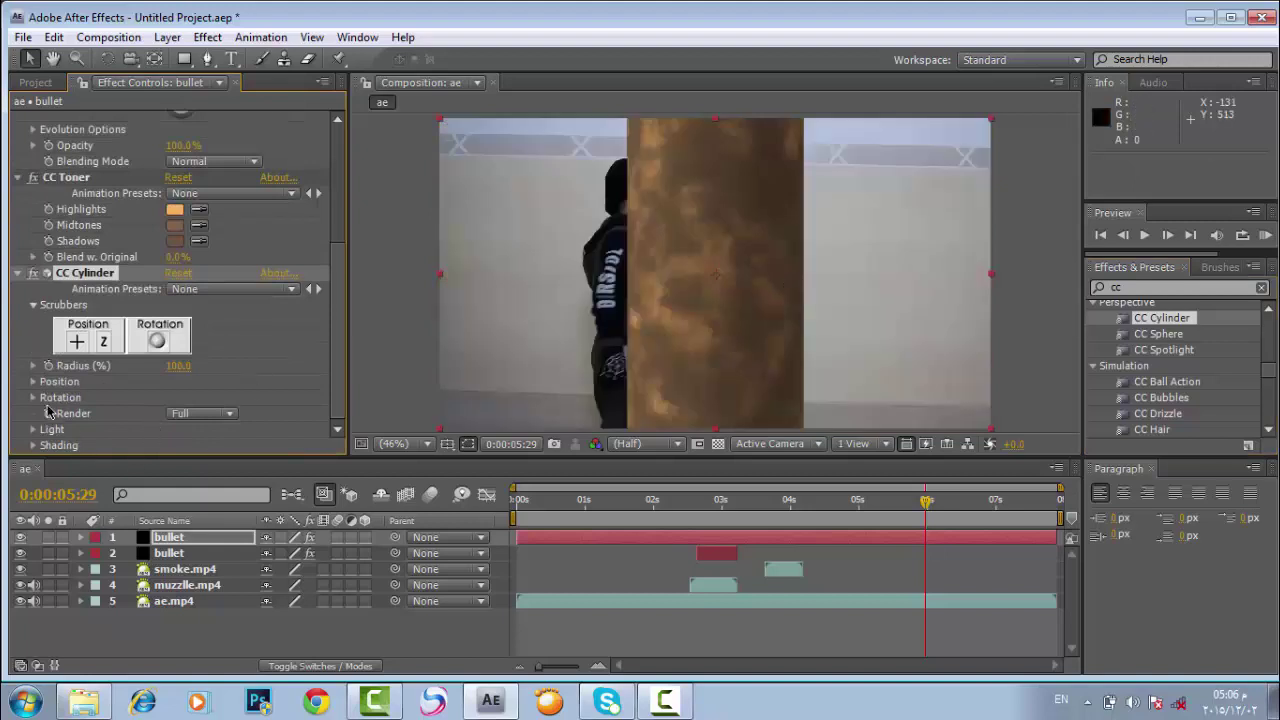
{"action": "left_click", "coordinate": [33, 366]}
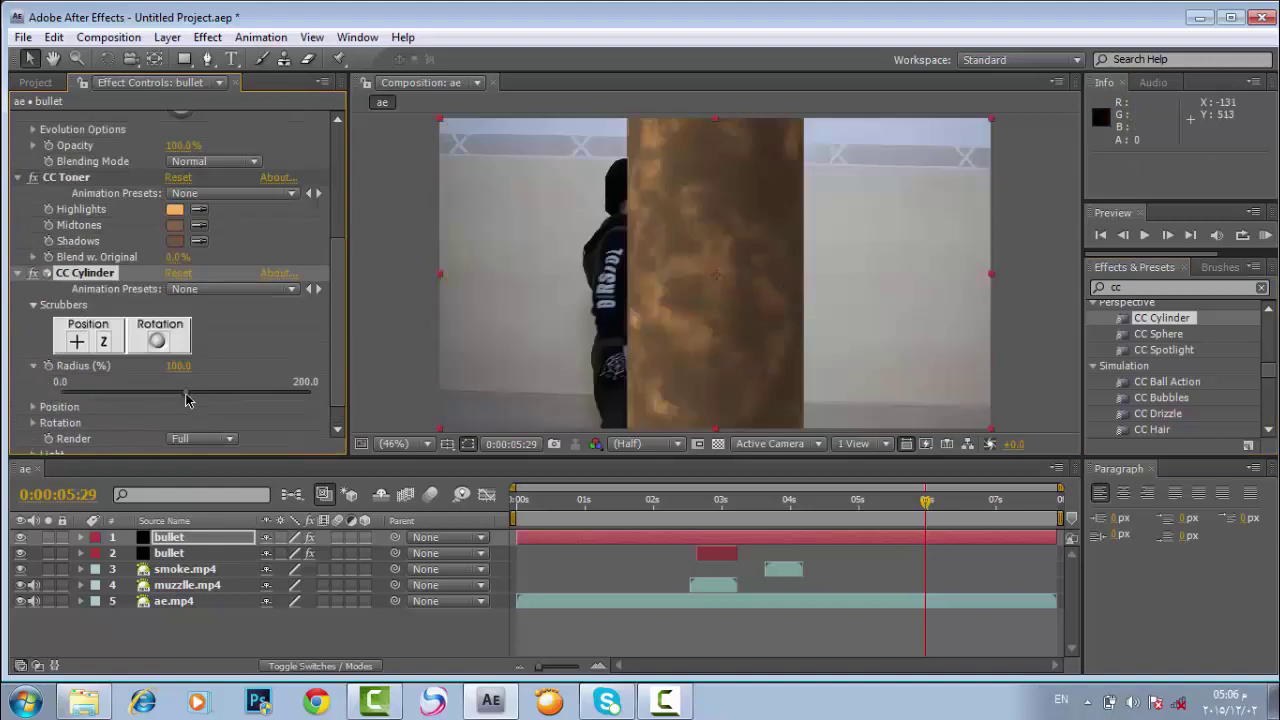
{"action": "left_click_drag", "start_coordinate": [185, 400], "coordinate": [118, 403]}
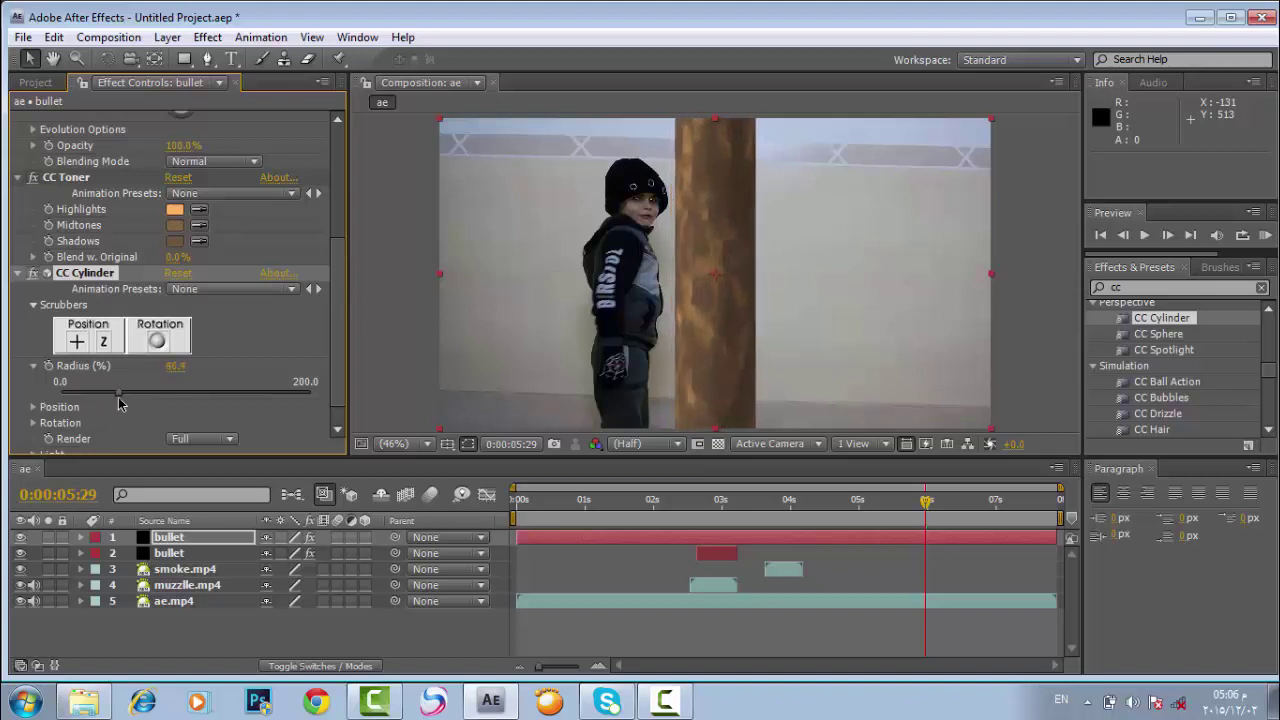
{"action": "left_click", "coordinate": [33, 366]}
Step: Set the cylinder's Position X to 500 and Position Z to 3640
{"action": "left_click", "coordinate": [34, 384]}
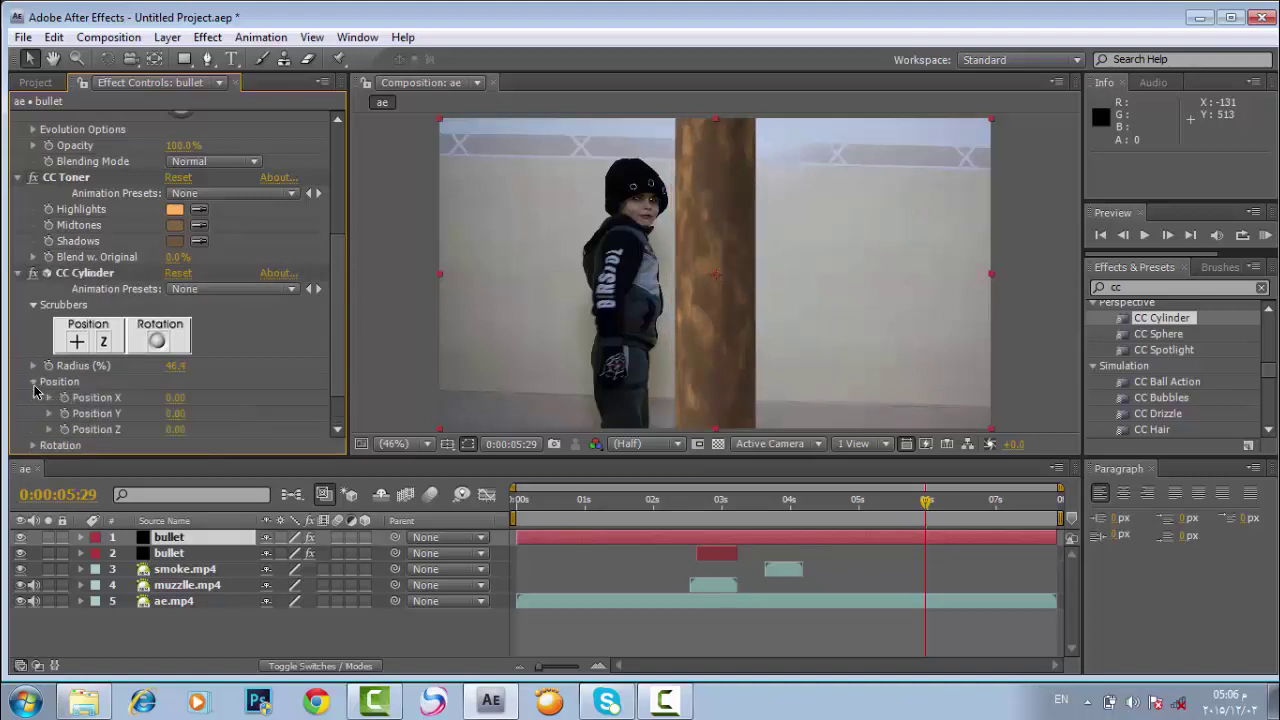
{"action": "left_click_drag", "start_coordinate": [173, 400], "coordinate": [480, 412]}
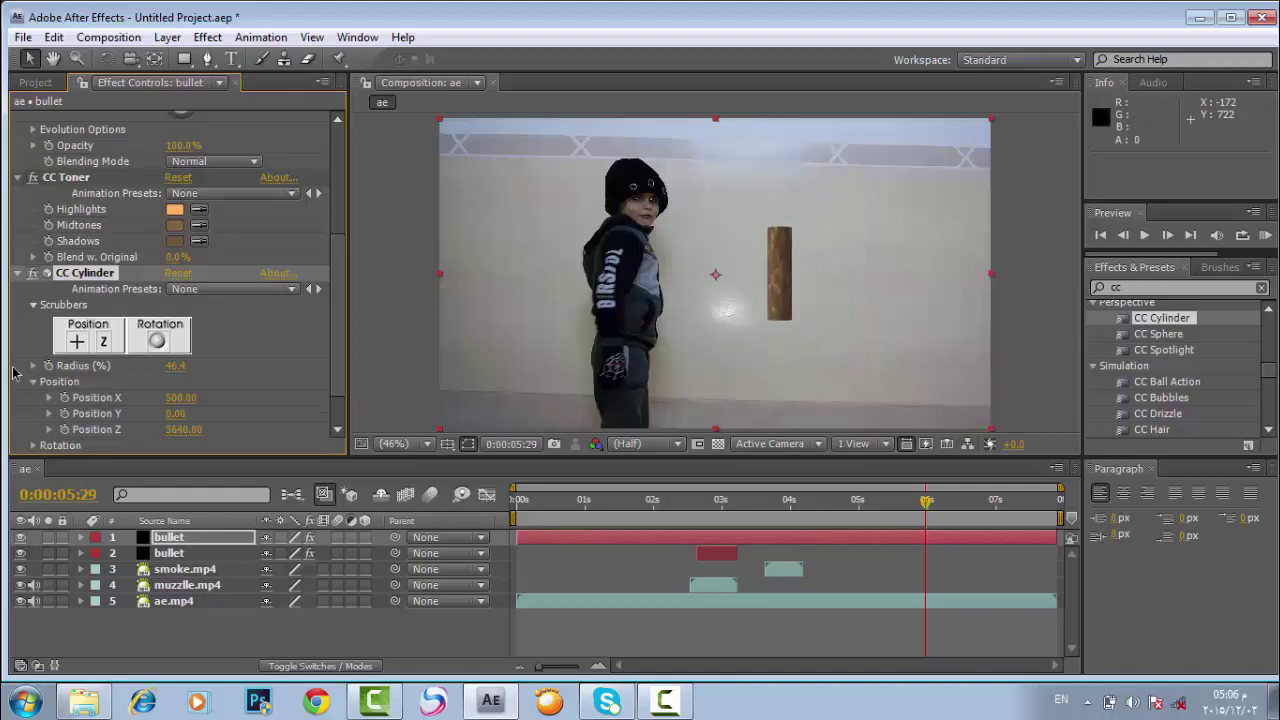
{"action": "left_click", "coordinate": [34, 382]}
Step: Rotate the cylinder to -22° in X and 95° in Z, and move the bullet layer to the right edge of the frame
{"action": "left_click", "coordinate": [31, 407]}
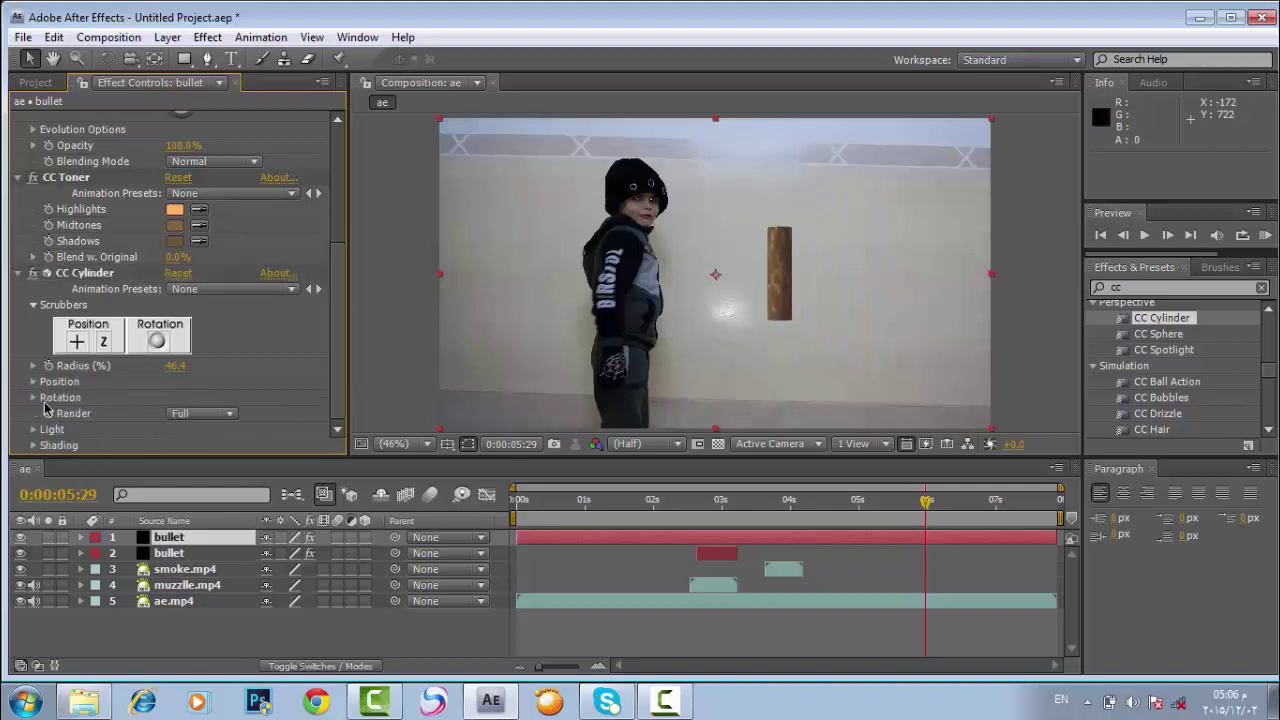
{"action": "left_click", "coordinate": [32, 398]}
{"action": "mouse_move", "coordinate": [181, 324]}
{"action": "left_mouse_down"}
{"action": "mouse_move", "coordinate": [194, 318]}
{"action": "mouse_move", "coordinate": [200, 334]}
{"action": "mouse_move", "coordinate": [179, 320]}
{"action": "left_mouse_up"}
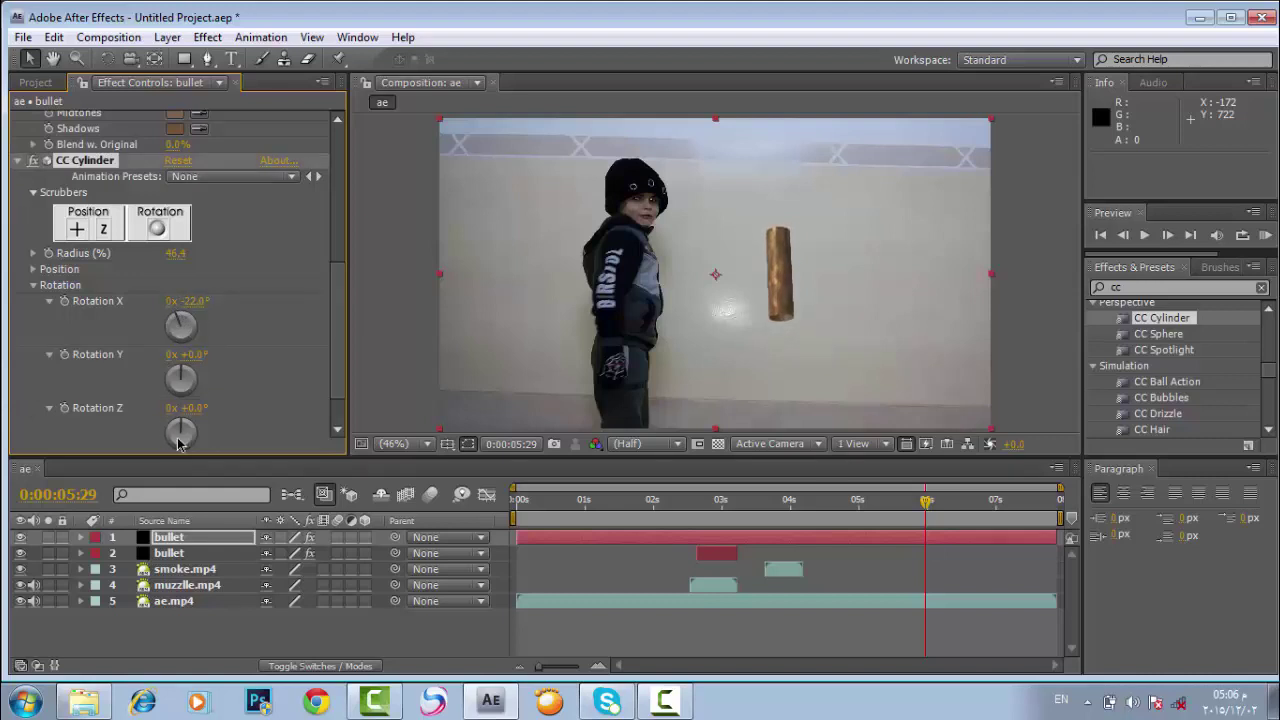
{"action": "left_click_drag", "start_coordinate": [187, 432], "coordinate": [197, 440]}
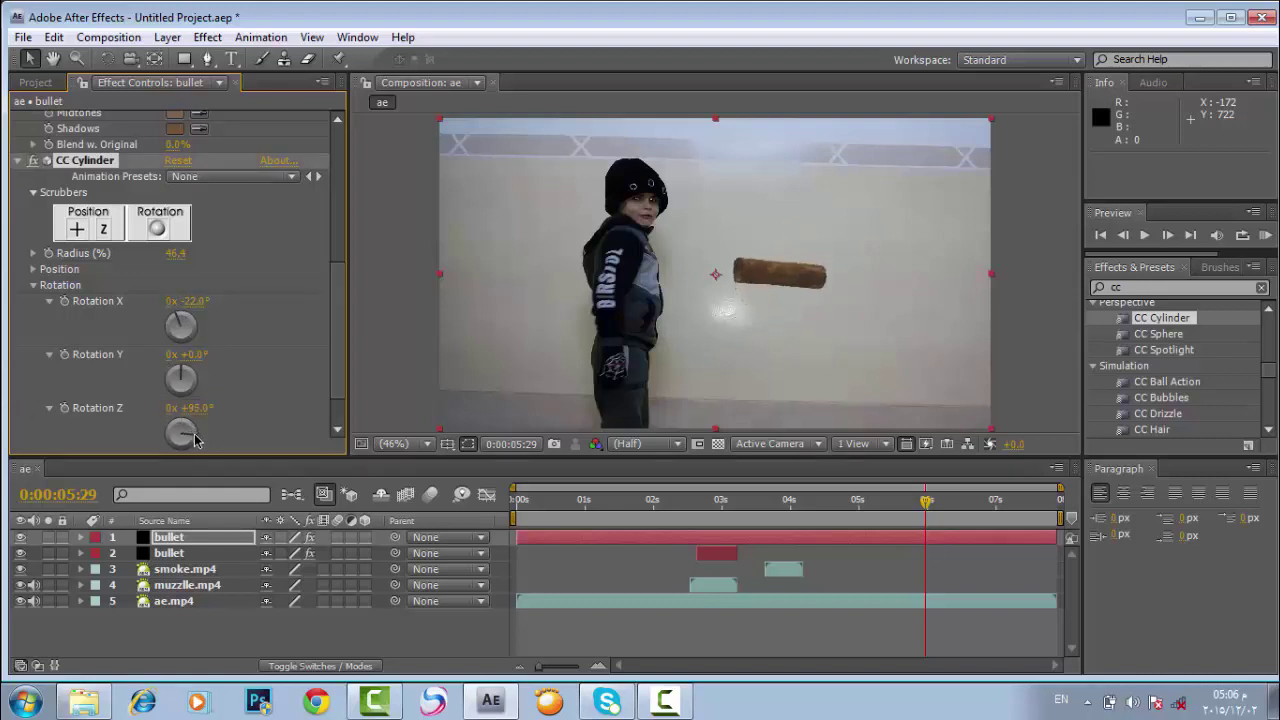
{"action": "left_click_drag", "start_coordinate": [780, 288], "coordinate": [991, 281]}
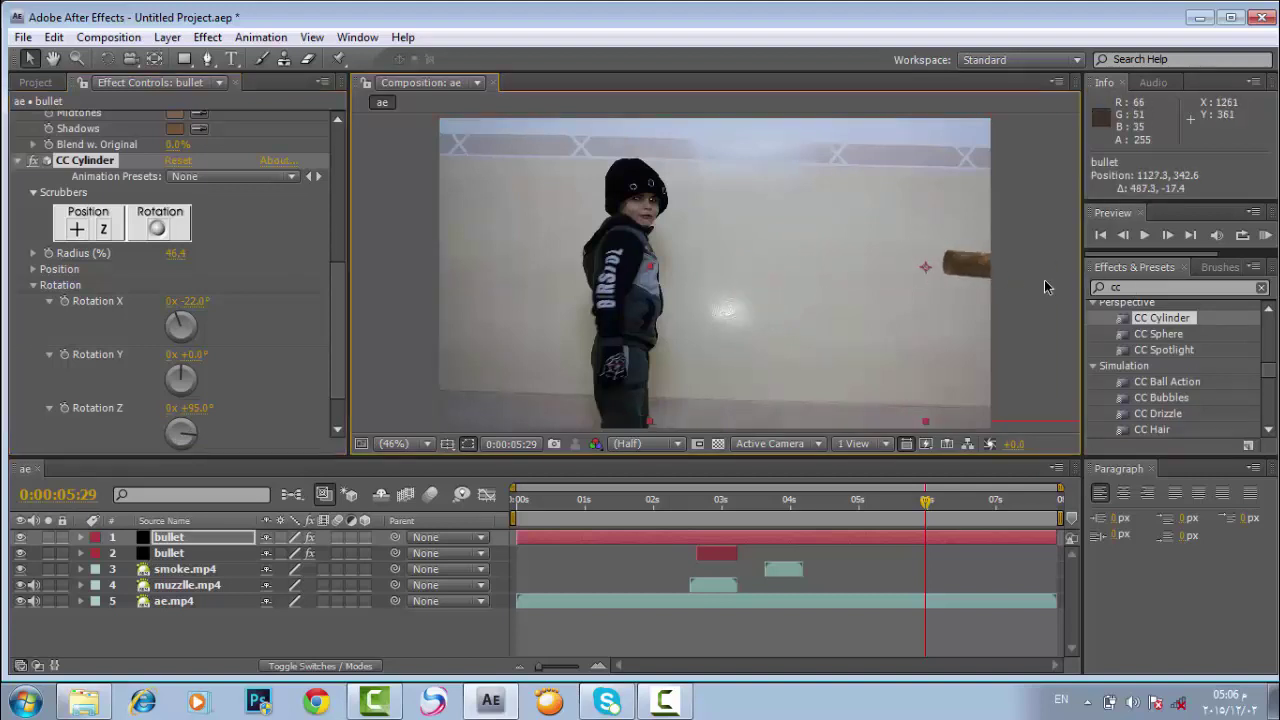
Step: Find the CC Radial Blur effect and apply it to the new bullet layer
{"action": "left_click", "coordinate": [1117, 287]}
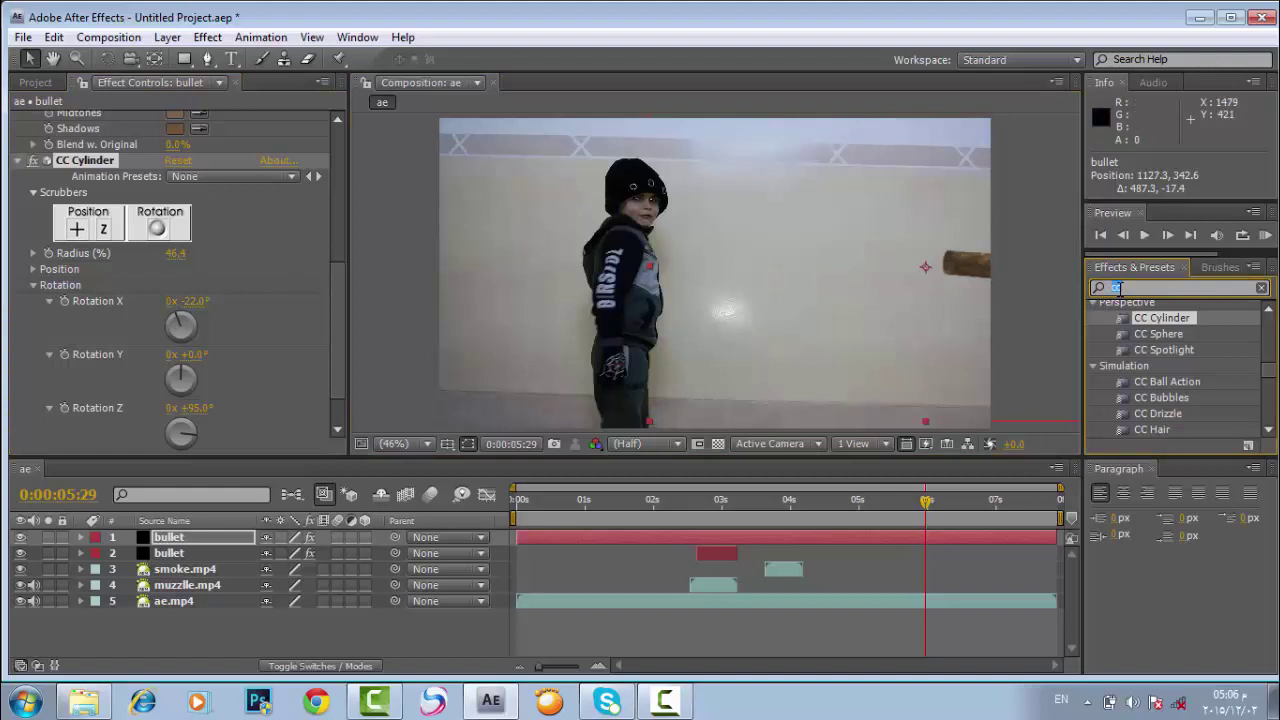
{"action": "type", "text": "cc"}
{"action": "scroll", "coordinate": [1160, 356], "scroll_direction": "up", "scroll_amount": 10}
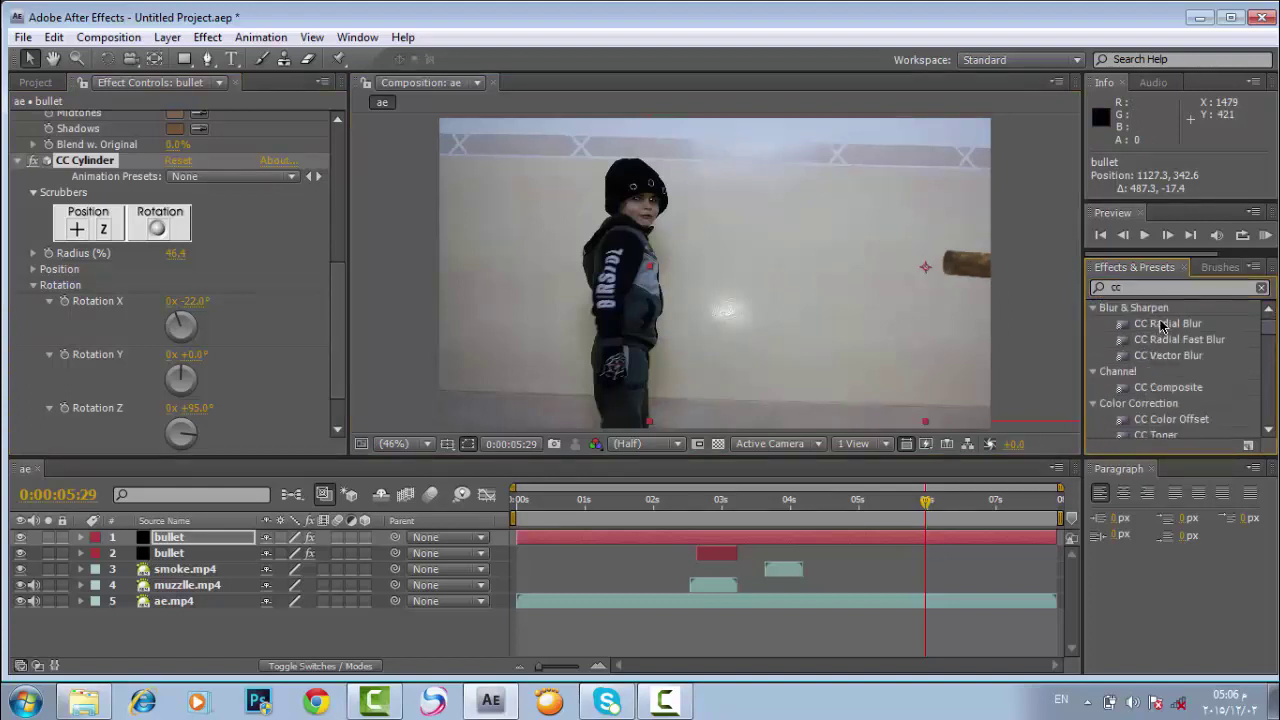
{"action": "left_click_drag", "start_coordinate": [1160, 322], "coordinate": [922, 251]}
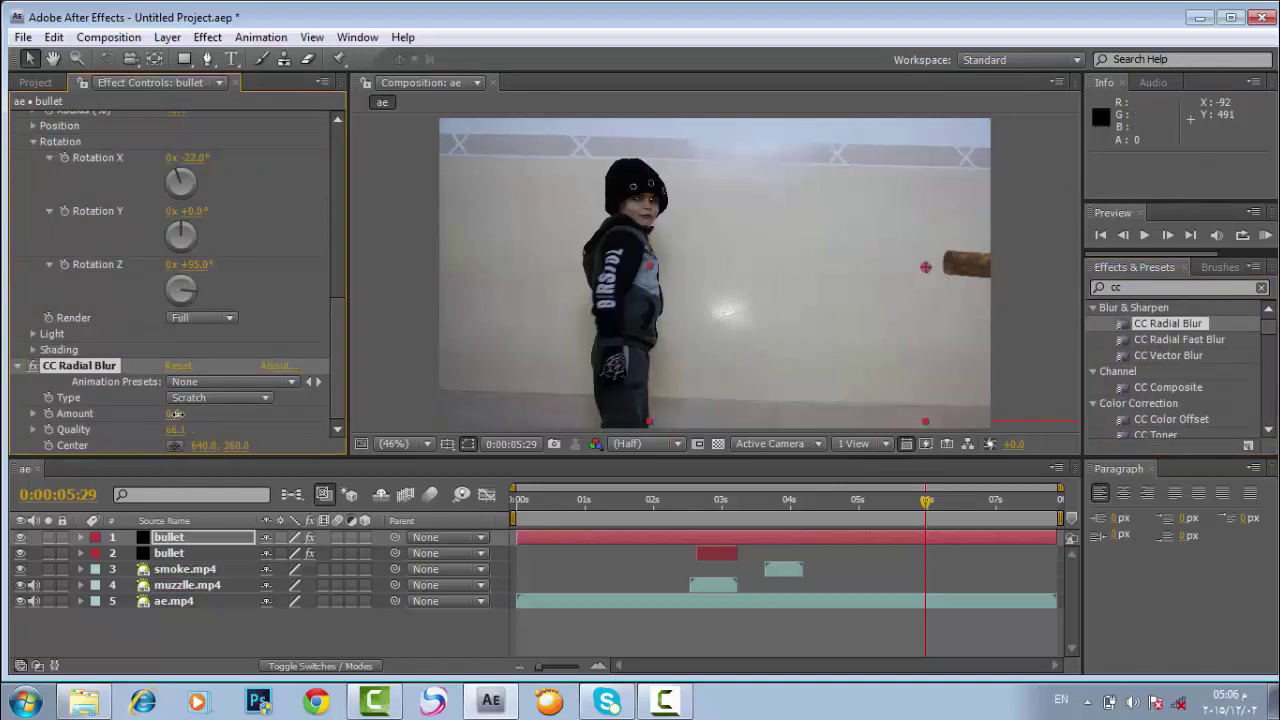
Step: Set the CC Radial Blur amount to 3.0 and place a Puppet pin on the bullet's tip at 0:00:05:29
{"action": "mouse_move", "coordinate": [175, 413]}
{"action": "left_mouse_down"}
{"action": "mouse_move", "coordinate": [199, 414]}
{"action": "mouse_move", "coordinate": [175, 414]}
{"action": "left_mouse_up"}
{"action": "left_click", "coordinate": [338, 58]}
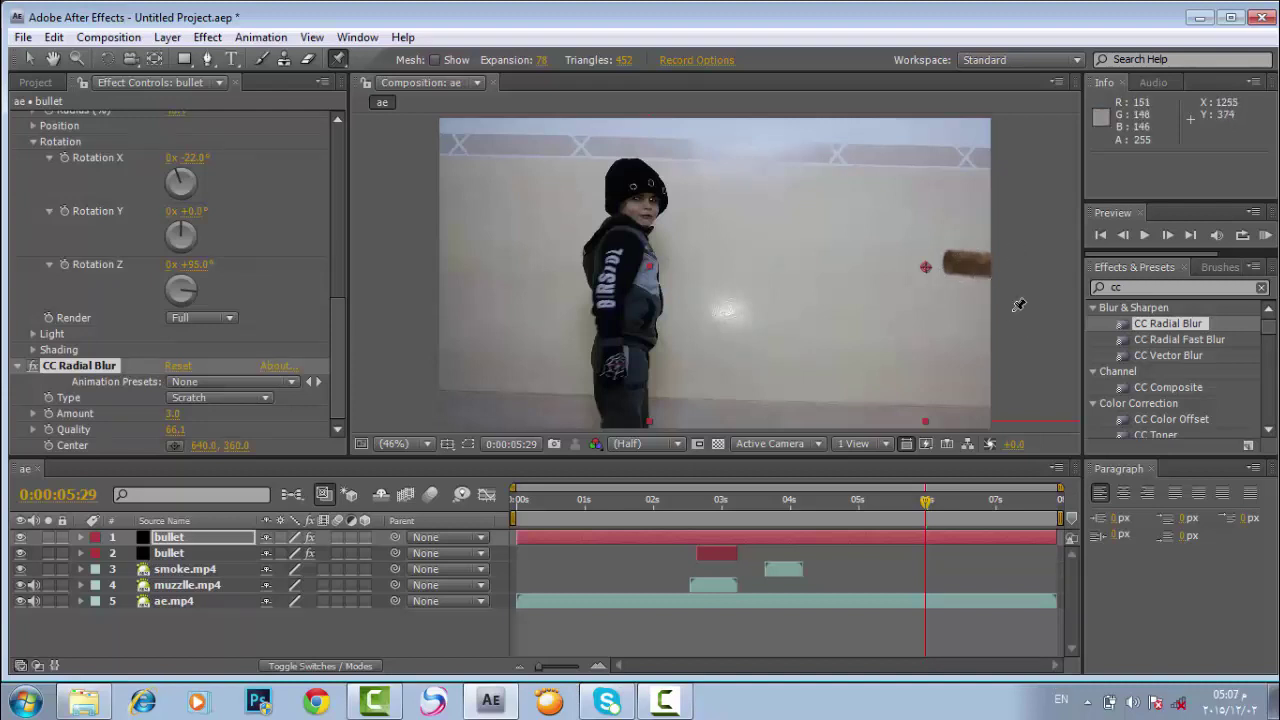
{"action": "left_click", "coordinate": [954, 260]}
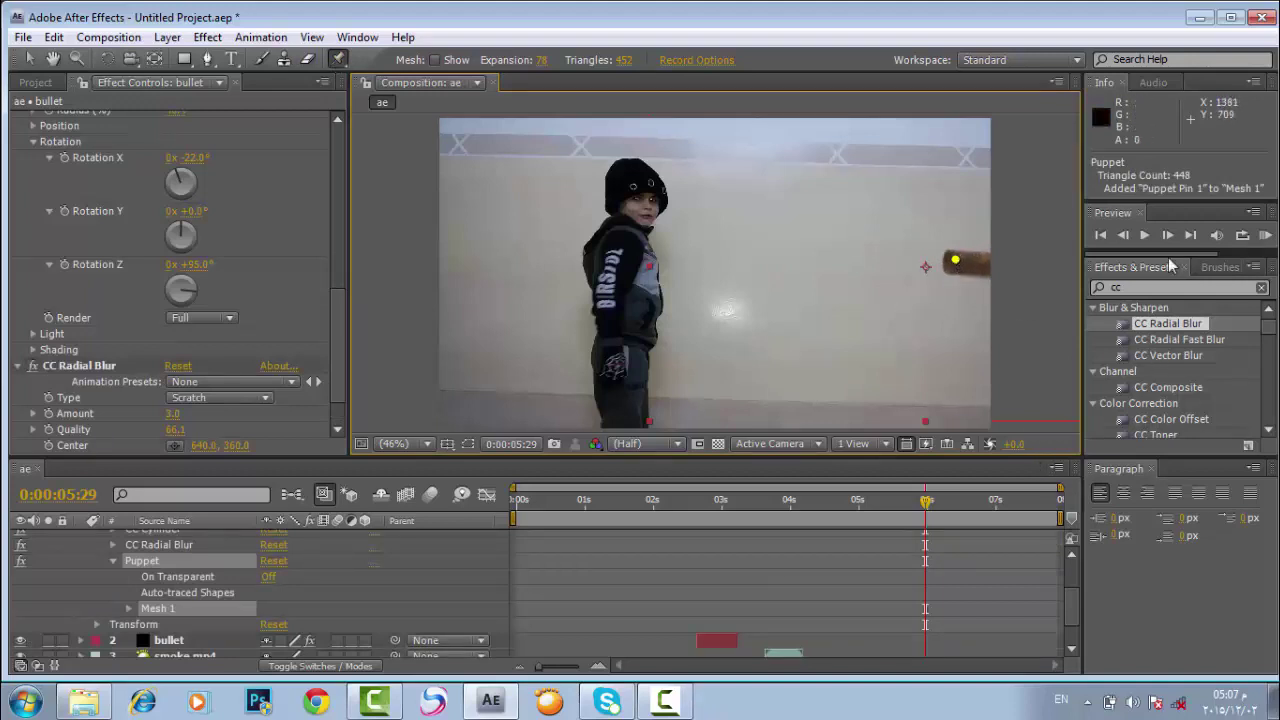
Step: Move the bullet's Puppet pin towards the boy at 0:00:06:16 and closer to him at 0:00:06:18
{"action": "left_click", "coordinate": [1168, 236]}
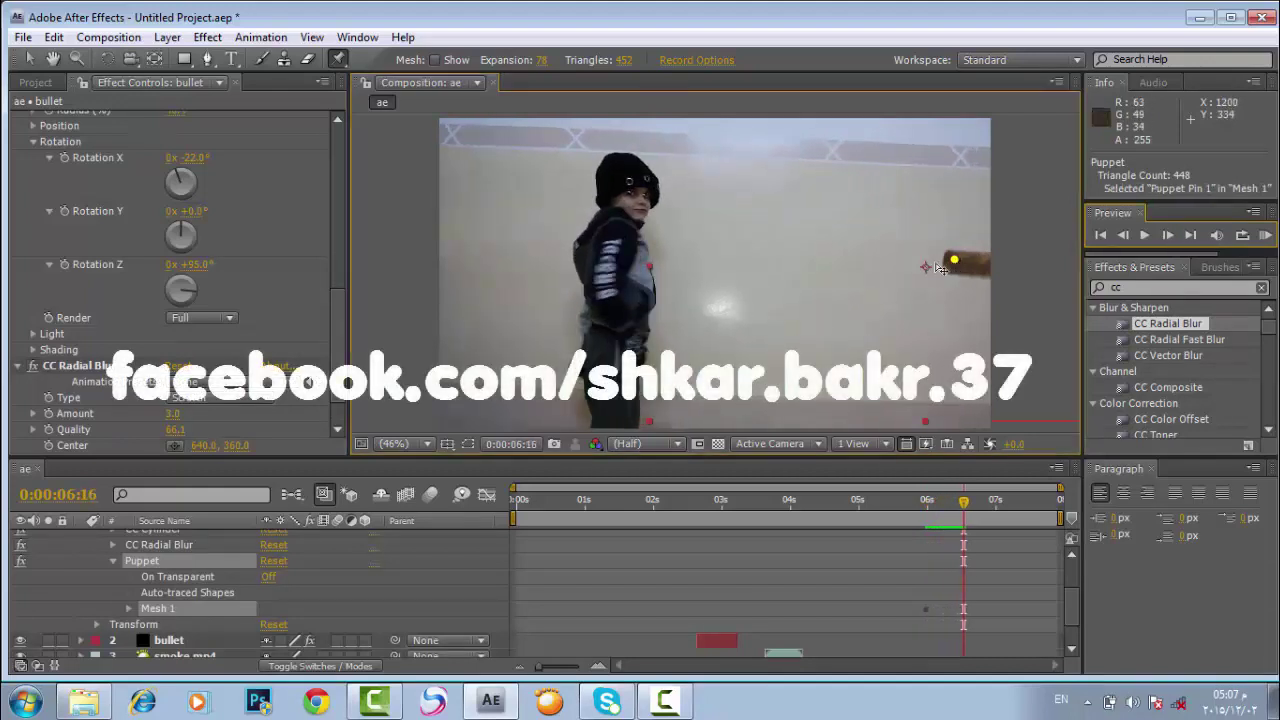
{"action": "left_click", "coordinate": [880, 266]}
{"action": "left_click_drag", "start_coordinate": [880, 266], "coordinate": [793, 262]}
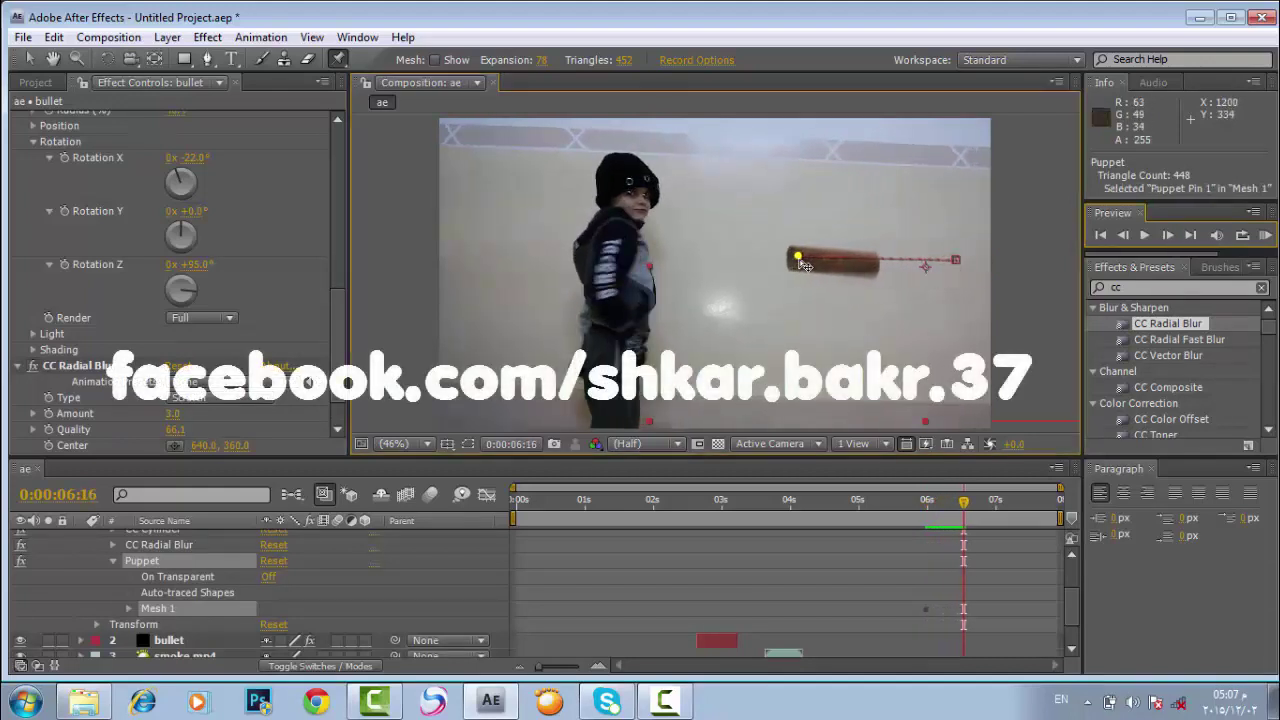
{"action": "left_click", "coordinate": [1168, 236]}
{"action": "left_click", "coordinate": [1168, 236]}
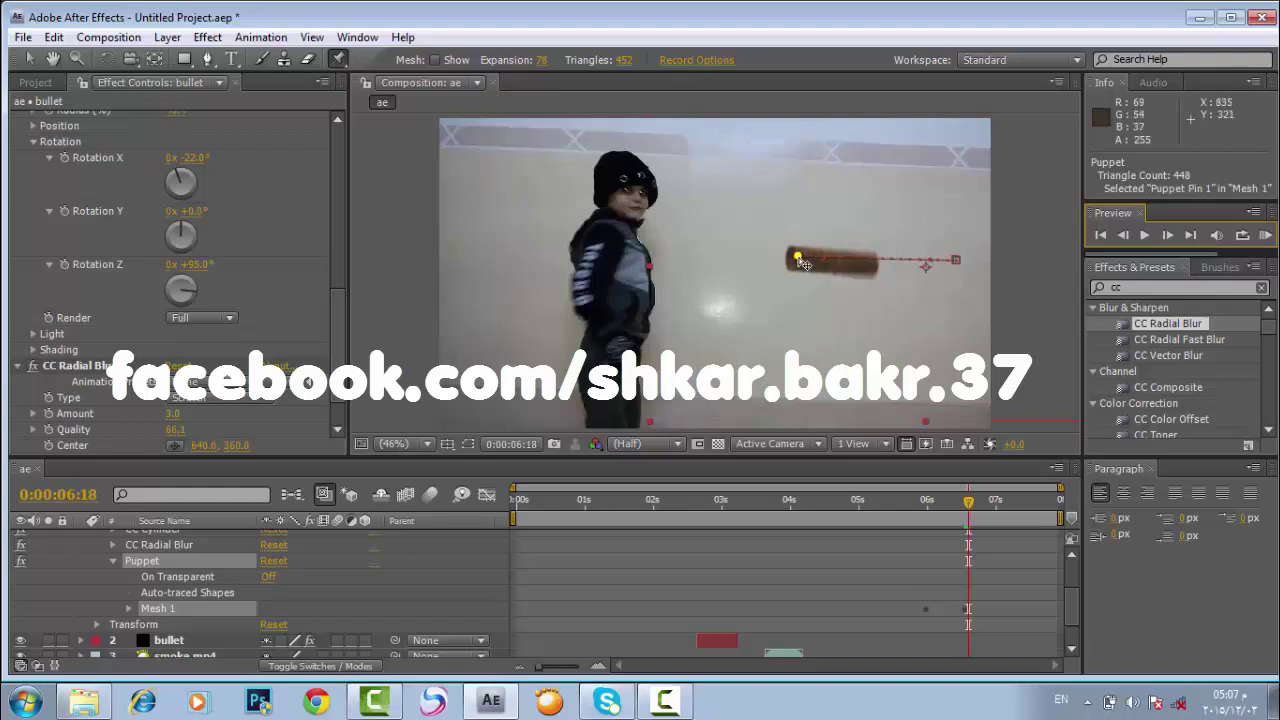
{"action": "left_click_drag", "start_coordinate": [802, 263], "coordinate": [721, 259]}
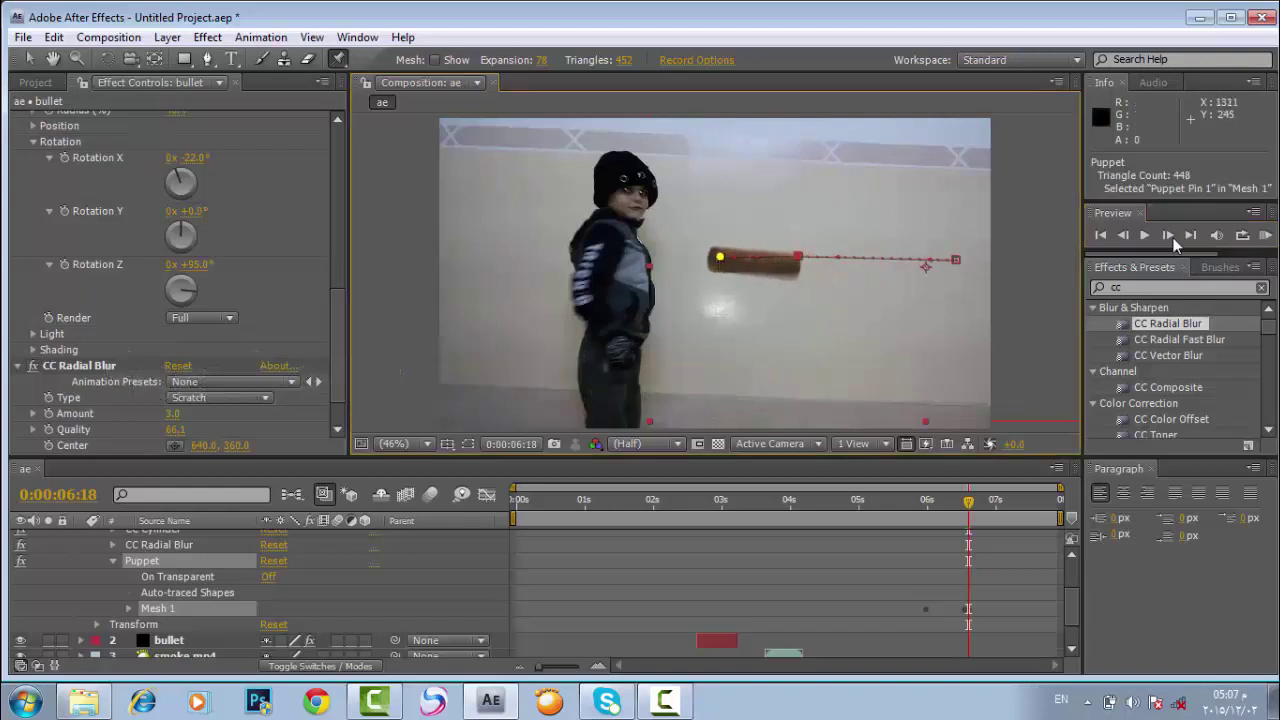
Step: At 0:00:06:22, move the bullet's Puppet pin onto the boy's chest
{"action": "left_click", "coordinate": [1168, 236]}
{"action": "left_click", "coordinate": [1168, 236]}
{"action": "left_click", "coordinate": [1168, 236]}
{"action": "left_click", "coordinate": [1168, 236]}
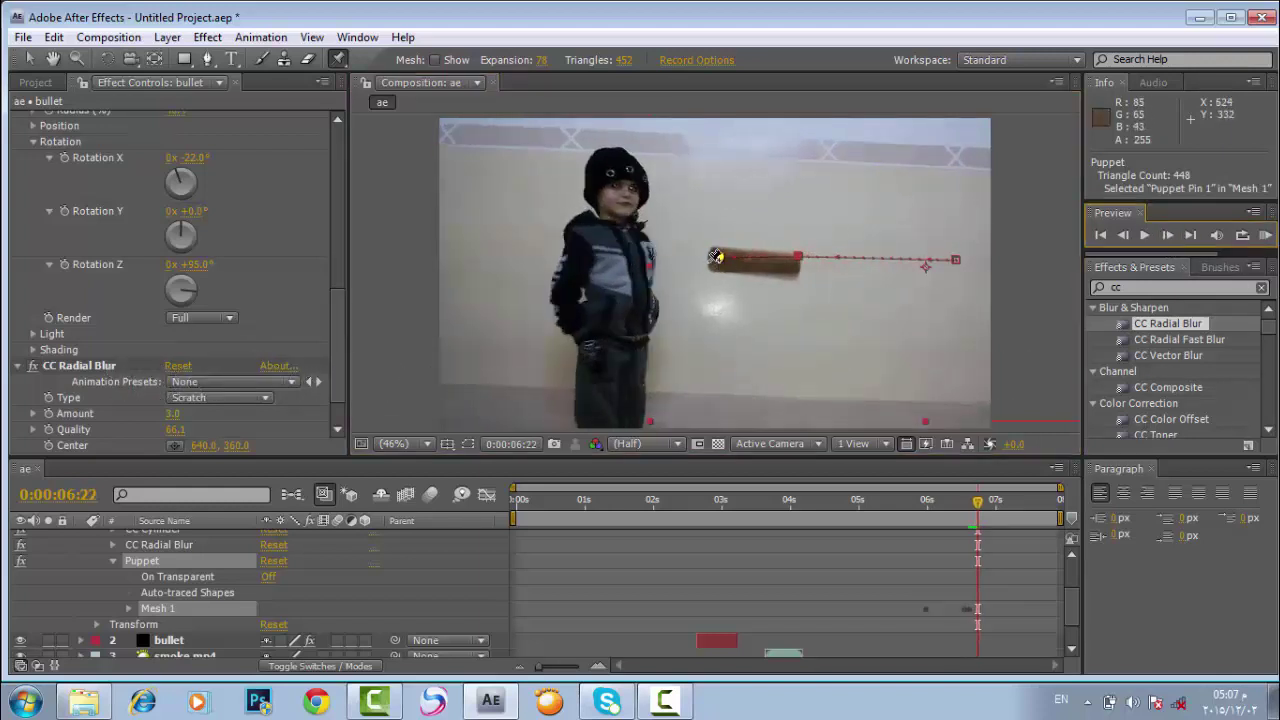
{"action": "left_click_drag", "start_coordinate": [722, 264], "coordinate": [584, 262]}
Step: Carry the Puppet pin past the boy and out beyond the far edge of the frame by 0:00:06:26, and deselect it
{"action": "left_click", "coordinate": [1168, 236]}
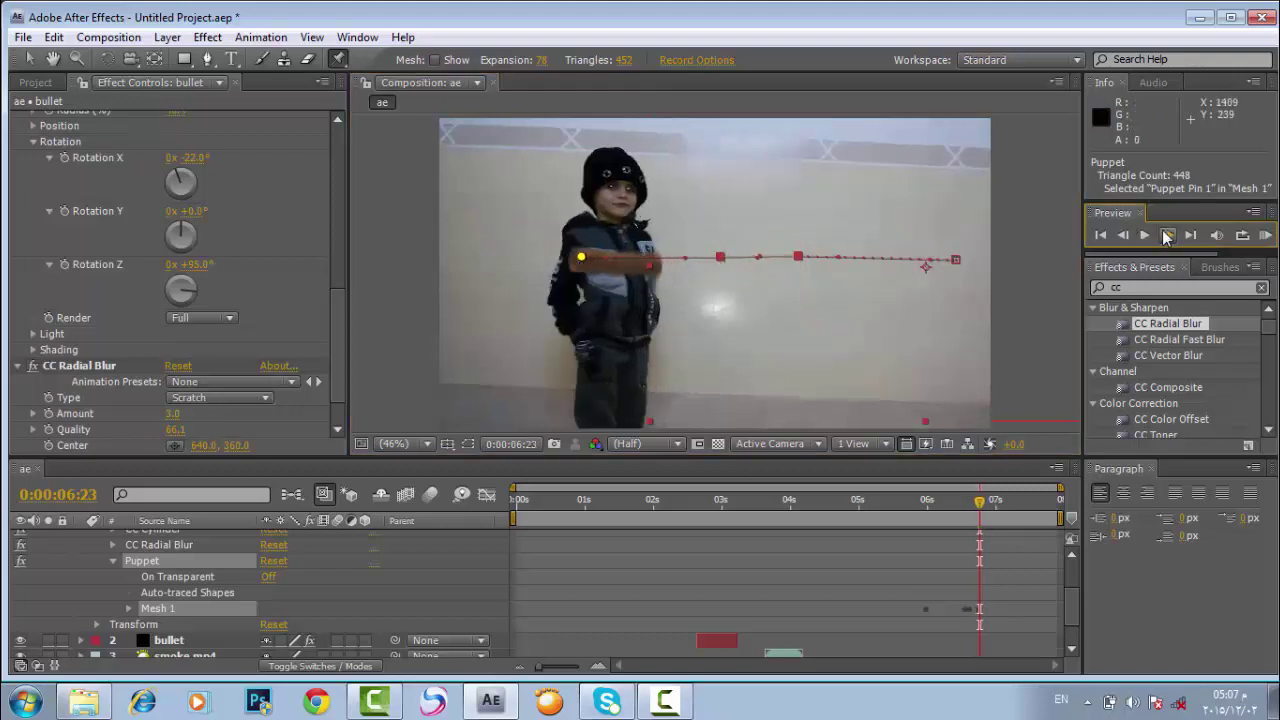
{"action": "left_click", "coordinate": [1168, 236]}
{"action": "left_click", "coordinate": [1168, 236]}
{"action": "left_click_drag", "start_coordinate": [582, 259], "coordinate": [398, 262]}
{"action": "left_click", "coordinate": [1168, 236]}
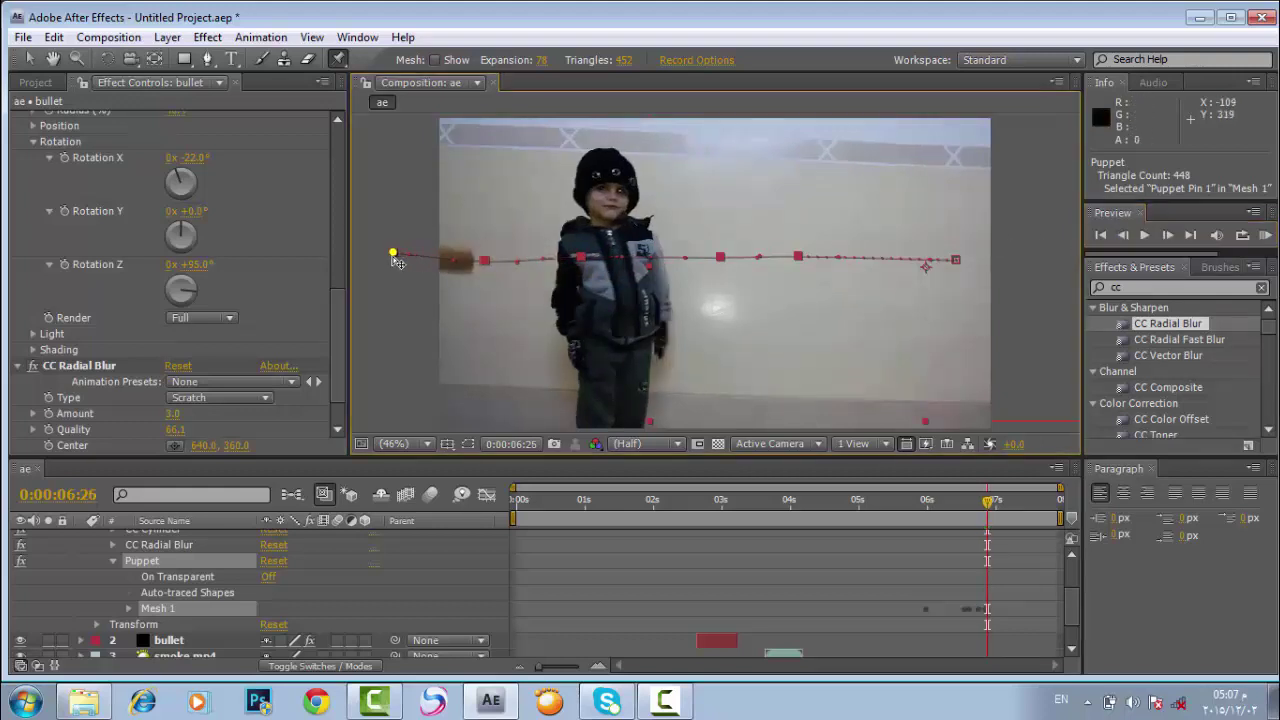
{"action": "left_click", "coordinate": [28, 62]}
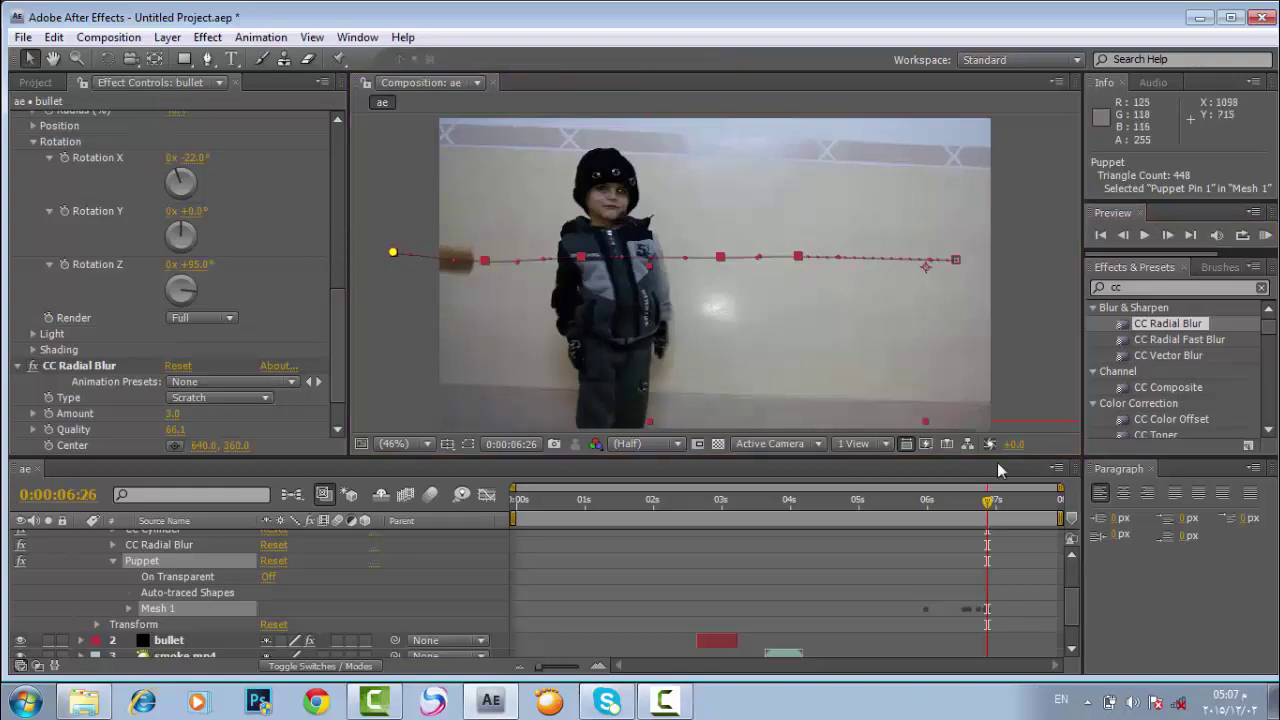
{"action": "left_click", "coordinate": [1025, 390]}
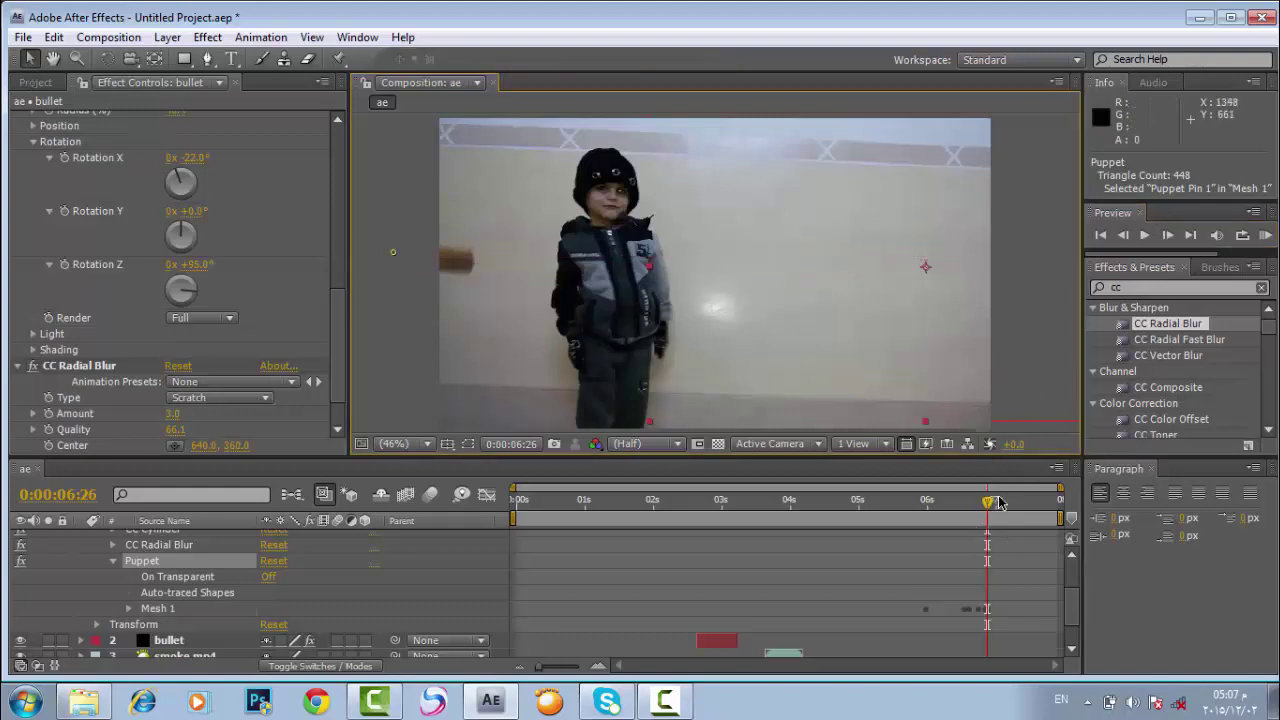
Step: Return to about 0:00:05:25 and play back the composition to check the bullet animation
{"action": "left_click_drag", "start_coordinate": [990, 508], "coordinate": [912, 535]}
{"action": "left_click", "coordinate": [910, 535]}
{"action": "left_click", "coordinate": [1145, 235]}
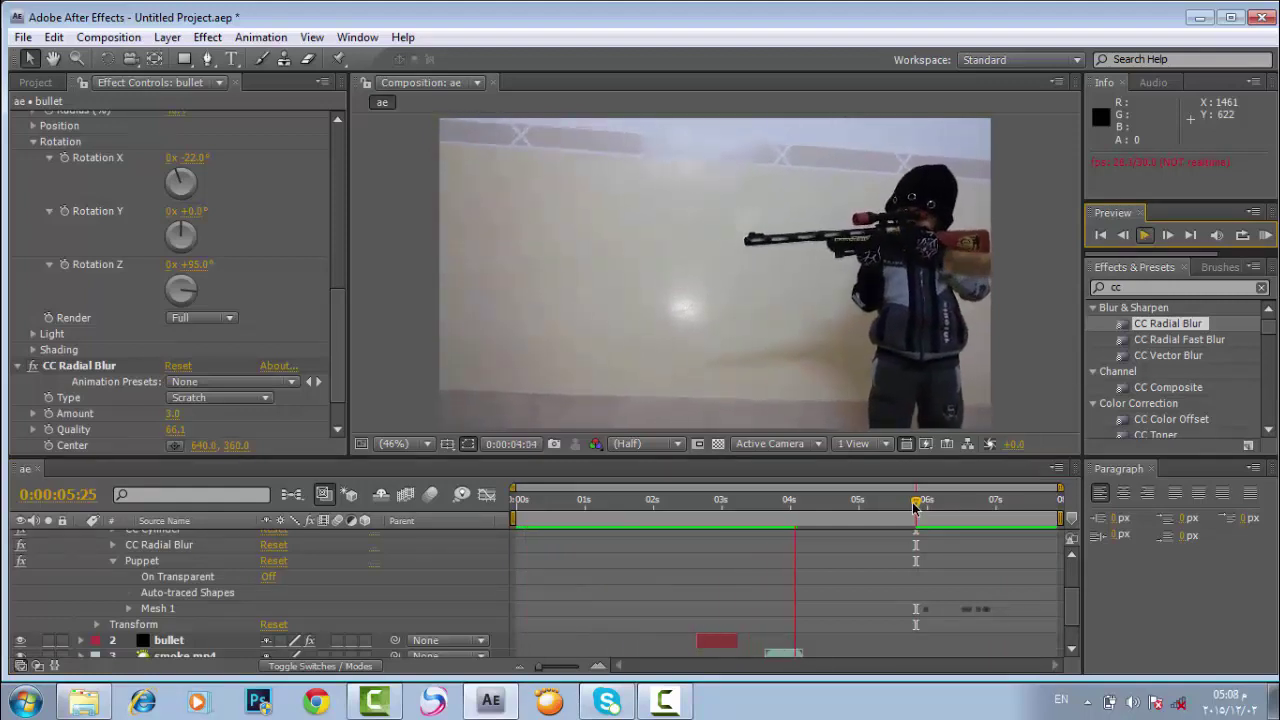
{"action": "left_click", "coordinate": [1145, 237]}
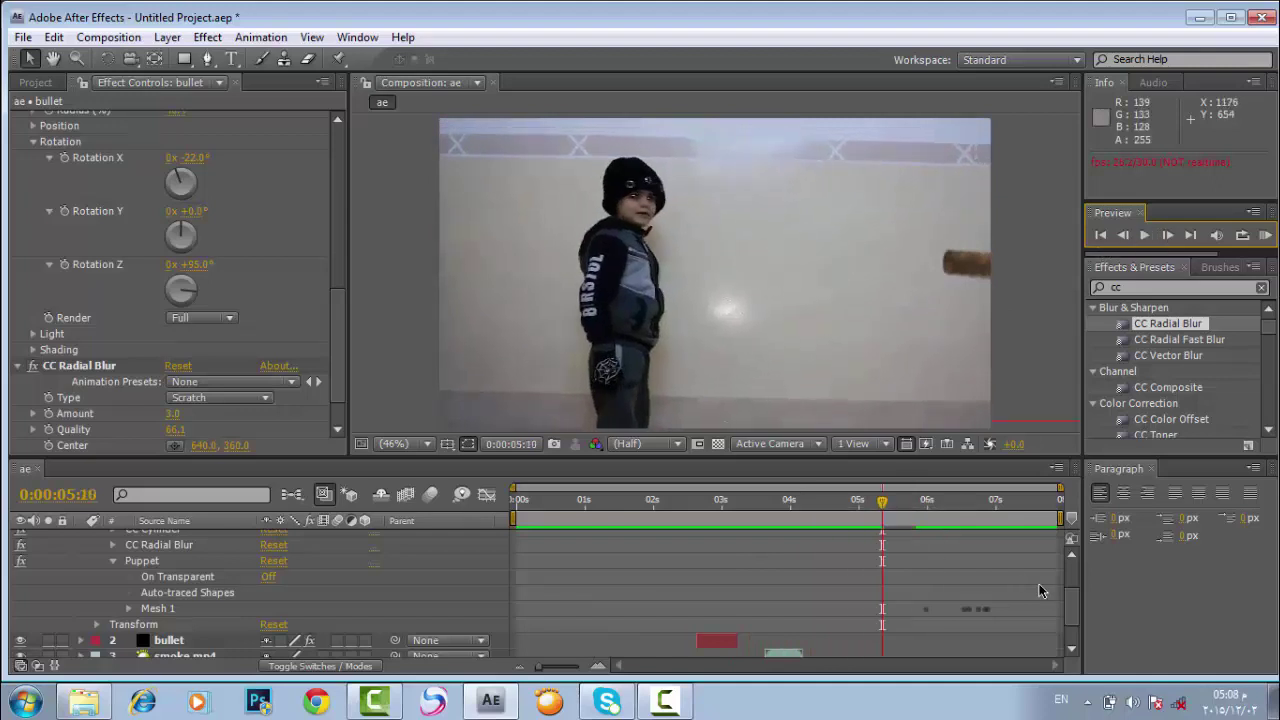
Step: Trim the start of the second bullet layer to 0:00:05:28 and preview the composition from 0:00:01:01
{"action": "mouse_move", "coordinate": [1068, 620]}
{"action": "left_mouse_down"}
{"action": "mouse_move", "coordinate": [1068, 577]}
{"action": "mouse_move", "coordinate": [1068, 605]}
{"action": "left_mouse_up"}
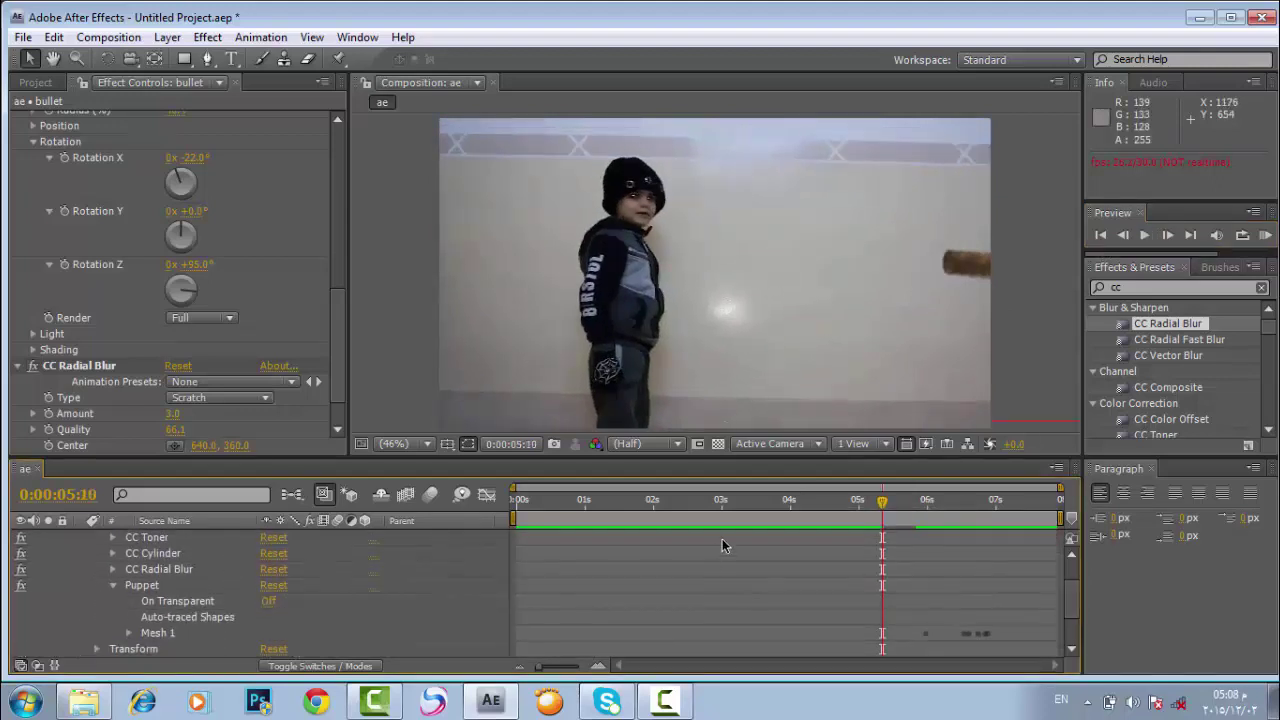
{"action": "left_click_drag", "start_coordinate": [882, 512], "coordinate": [921, 512]}
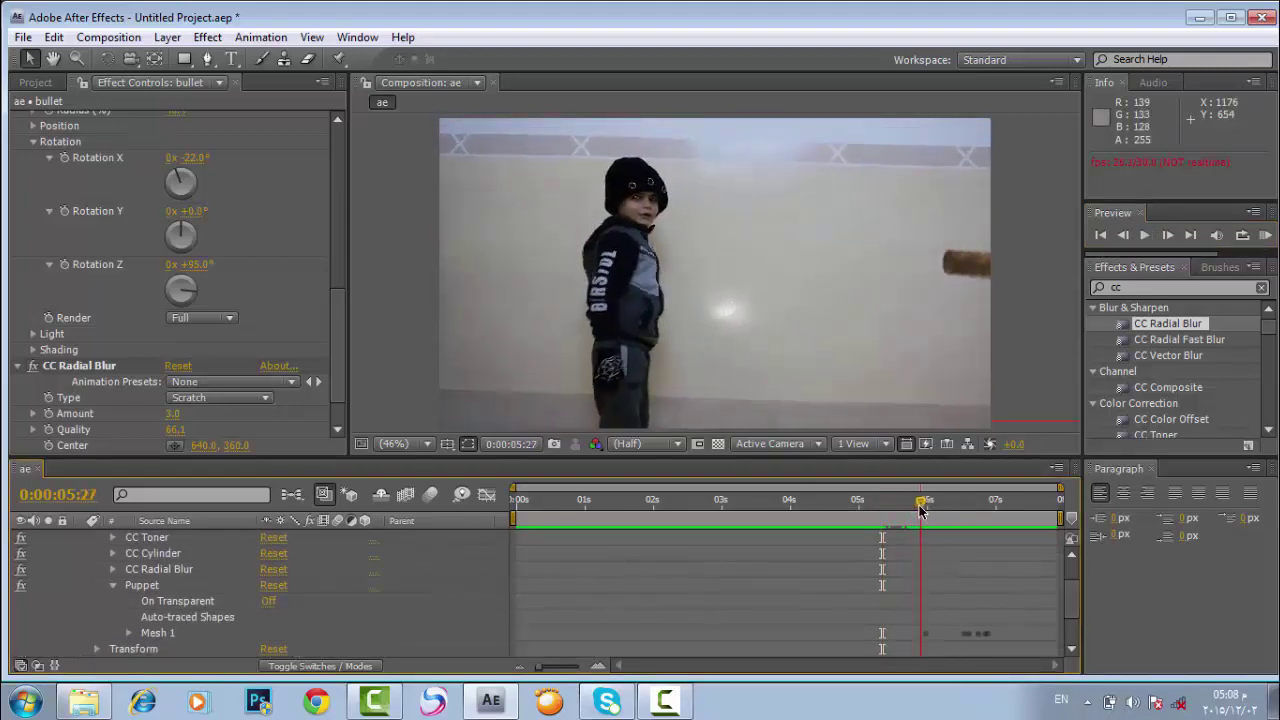
{"action": "left_click_drag", "start_coordinate": [1073, 601], "coordinate": [1056, 550]}
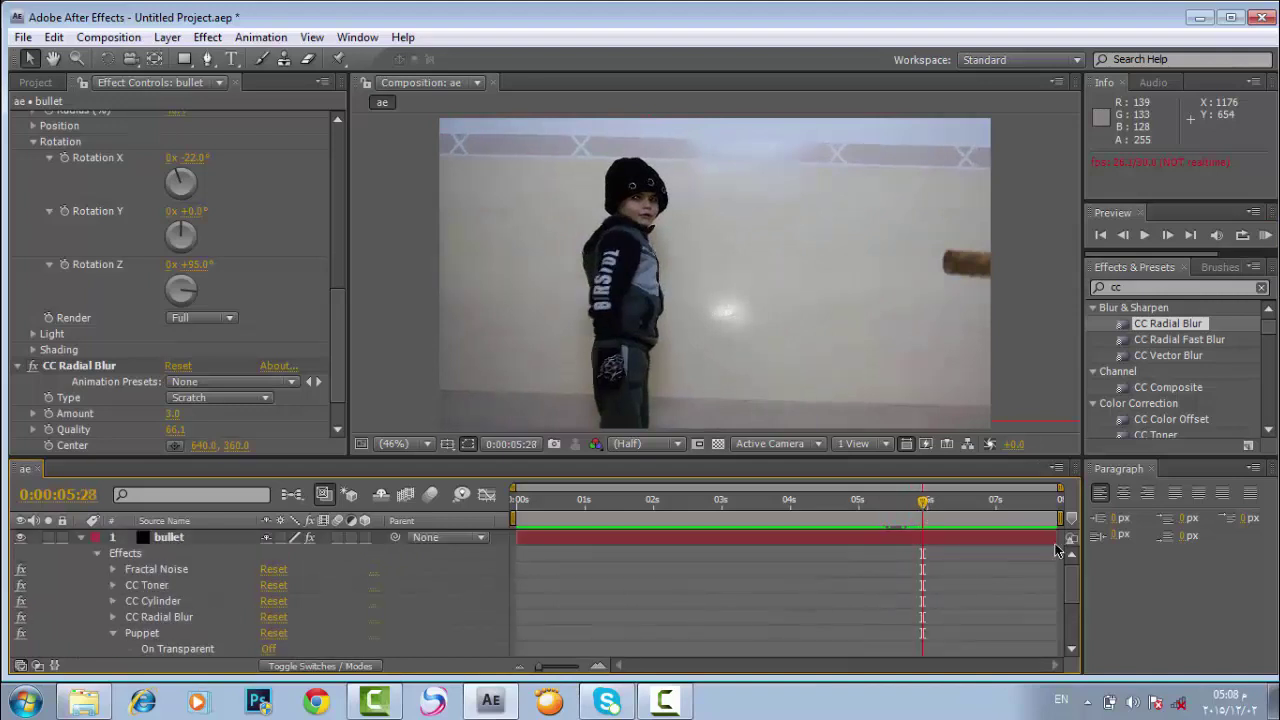
{"action": "left_click_drag", "start_coordinate": [521, 543], "coordinate": [586, 500]}
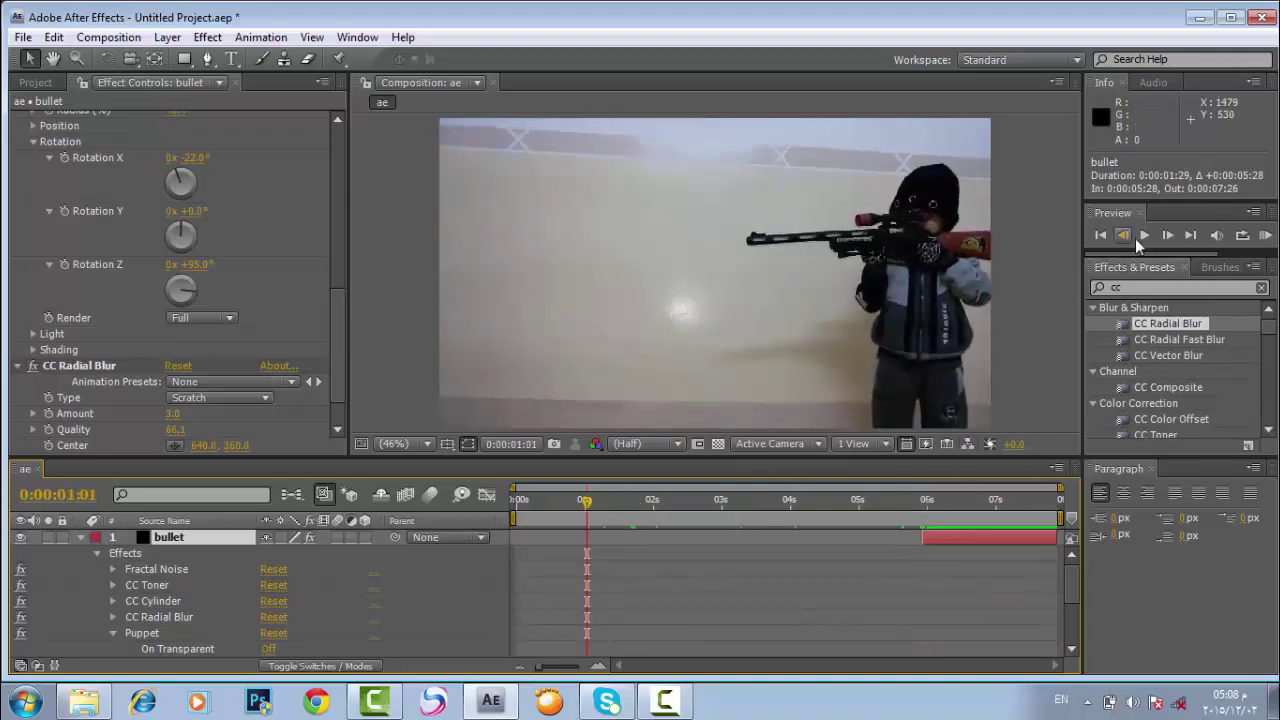
{"action": "left_click", "coordinate": [1145, 236]}
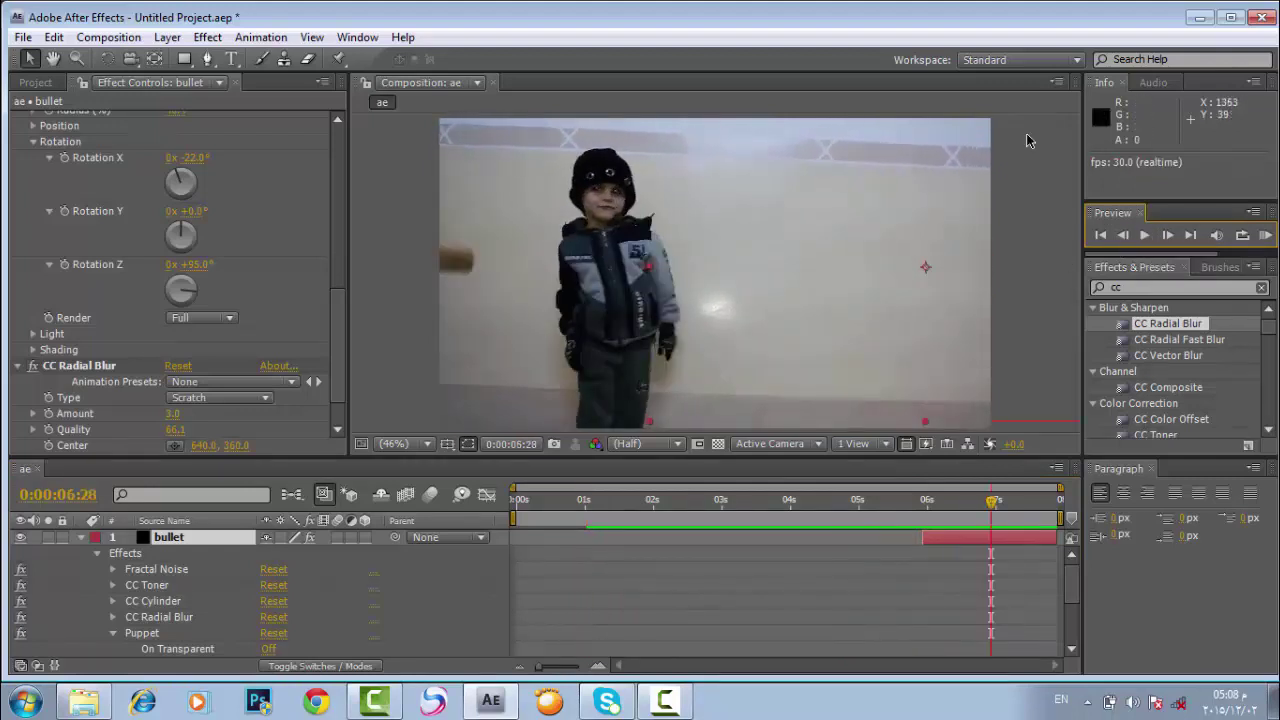
Step: Add the ae composition to the render queue and set its output module to MPEG2 with audio output enabled
{"action": "left_click", "coordinate": [85, 40]}
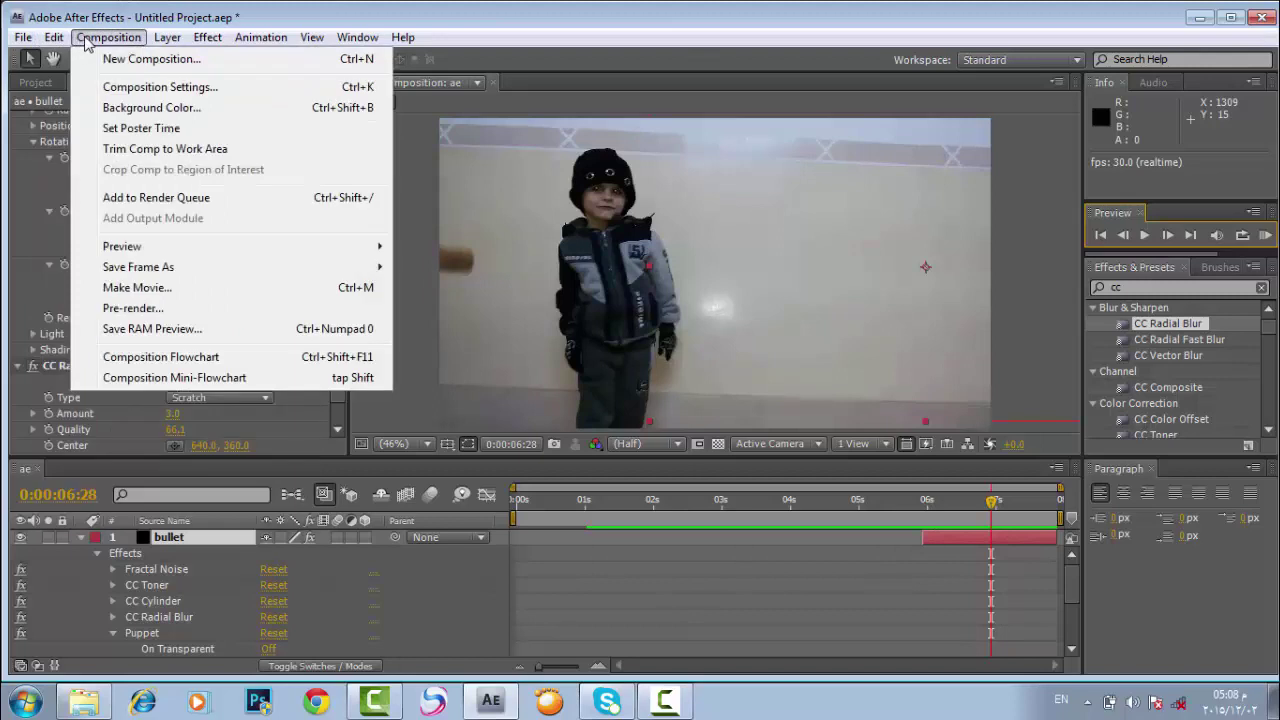
{"action": "left_click", "coordinate": [156, 198]}
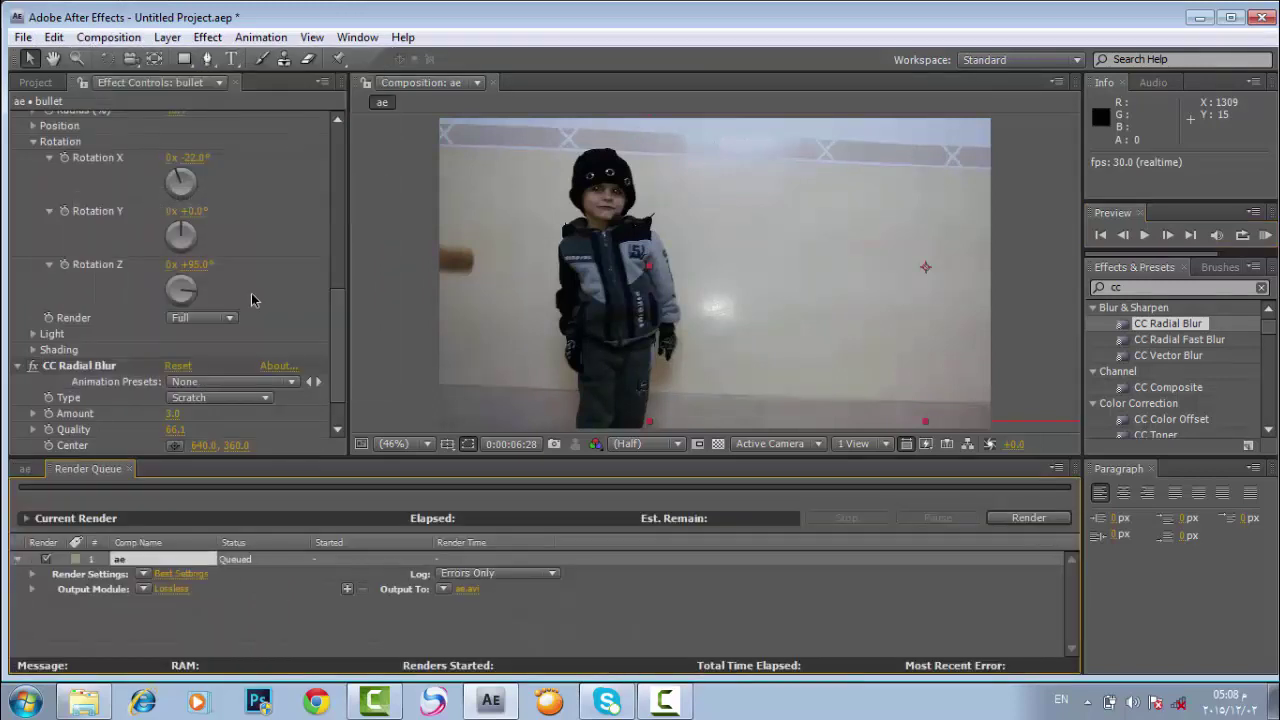
{"action": "left_click", "coordinate": [170, 589]}
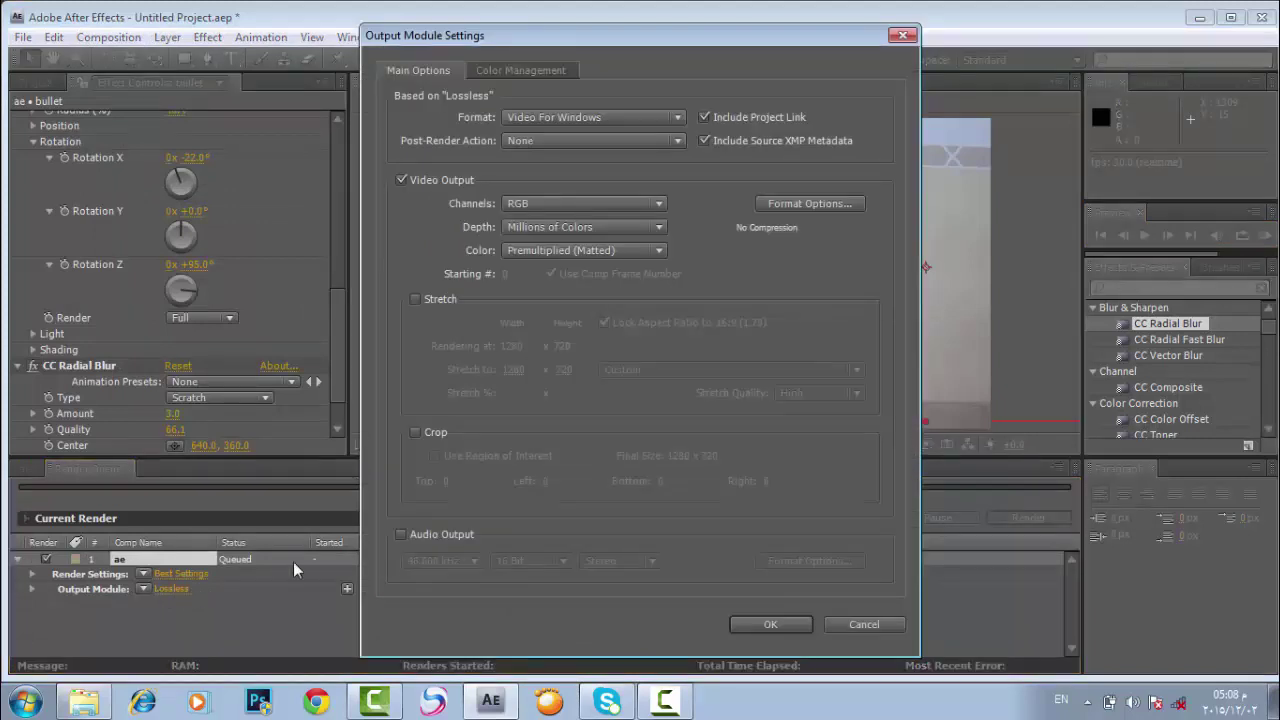
{"action": "left_click", "coordinate": [413, 537]}
{"action": "left_click", "coordinate": [515, 120]}
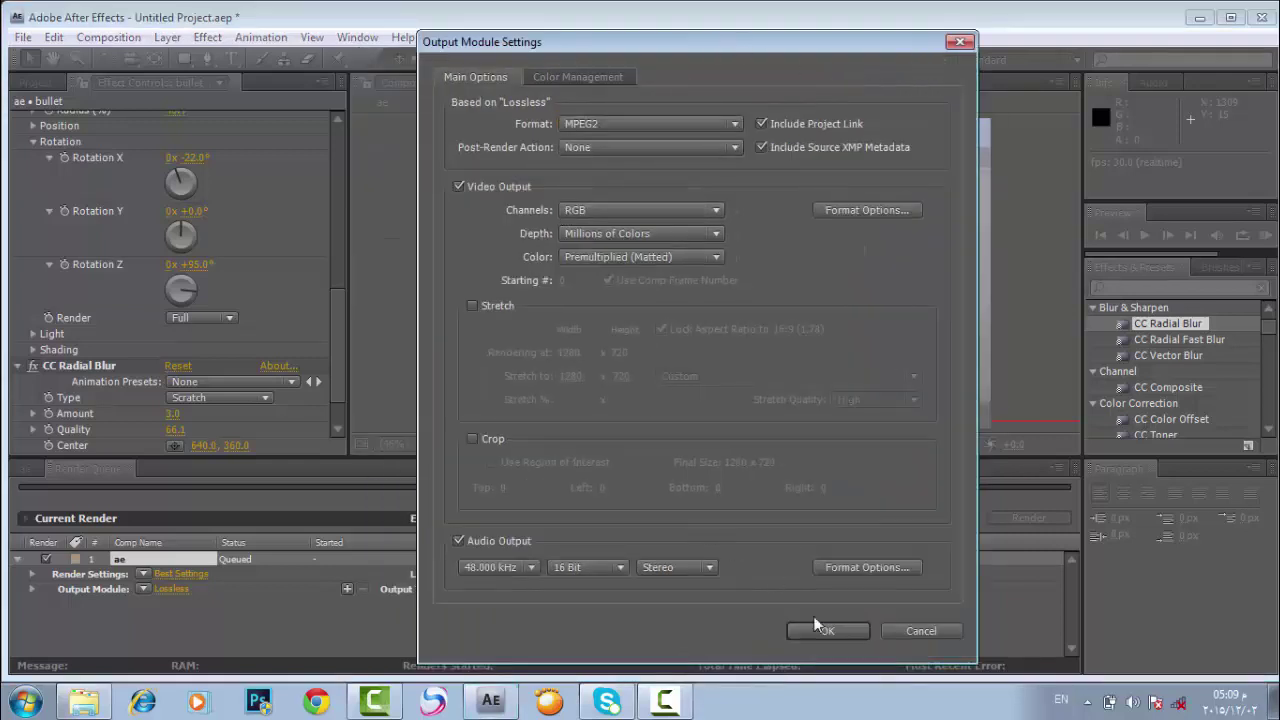
{"action": "left_click", "coordinate": [823, 631]}
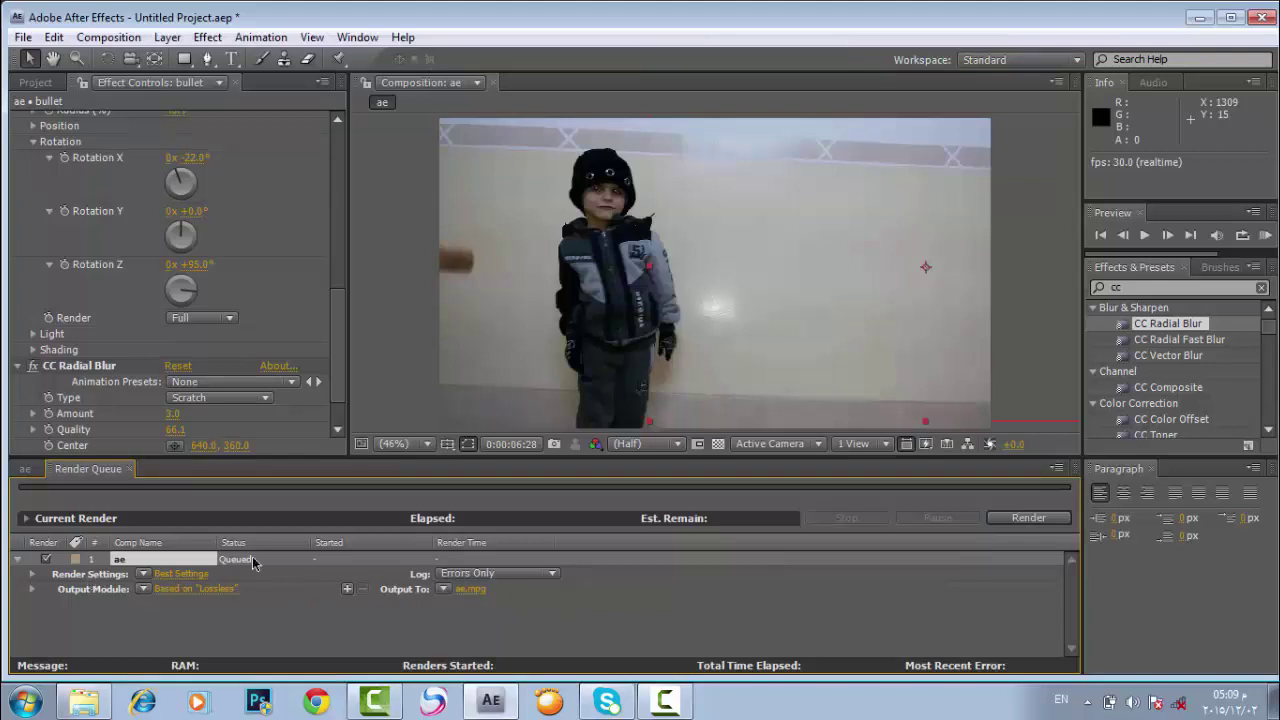
Step: Name the MPEG2 output file shar on the Desktop and try to render the composition
{"action": "left_click", "coordinate": [463, 590]}
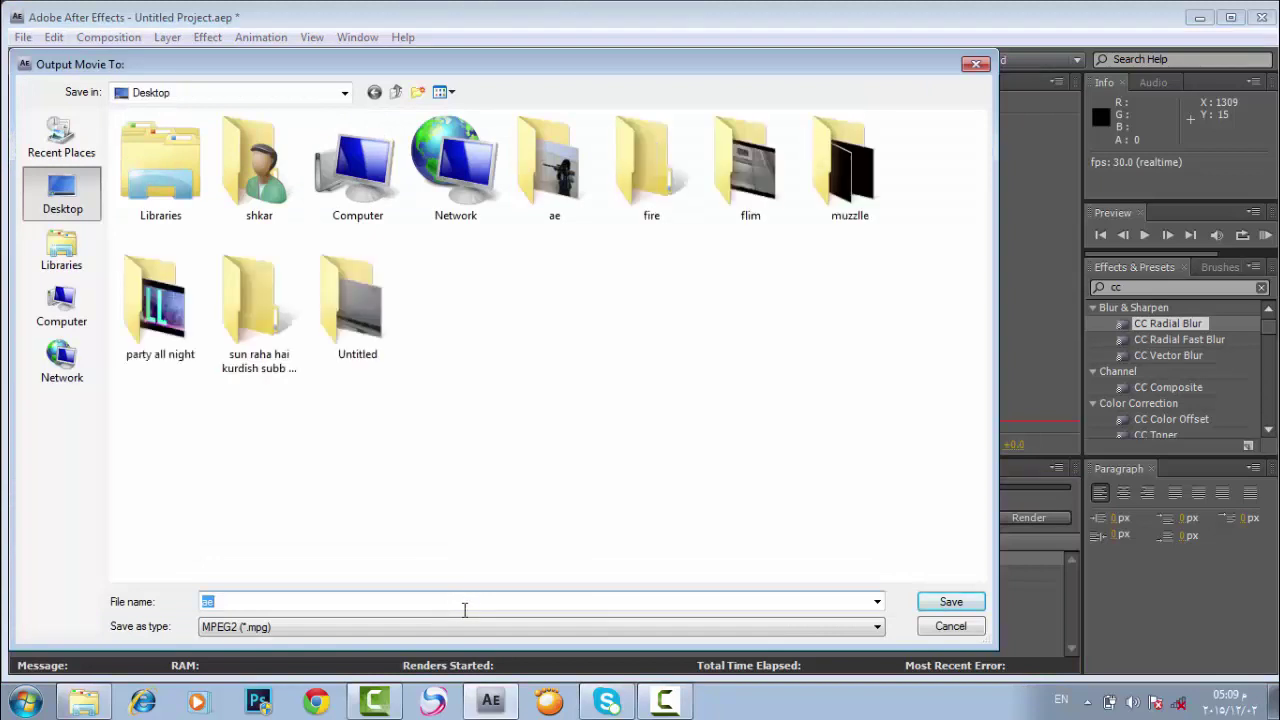
{"action": "left_click", "coordinate": [457, 626]}
{"action": "left_click", "coordinate": [457, 643]}
{"action": "double_click", "coordinate": [371, 600]}
{"action": "type", "text": "shar"}
{"action": "key", "text": "Return"}
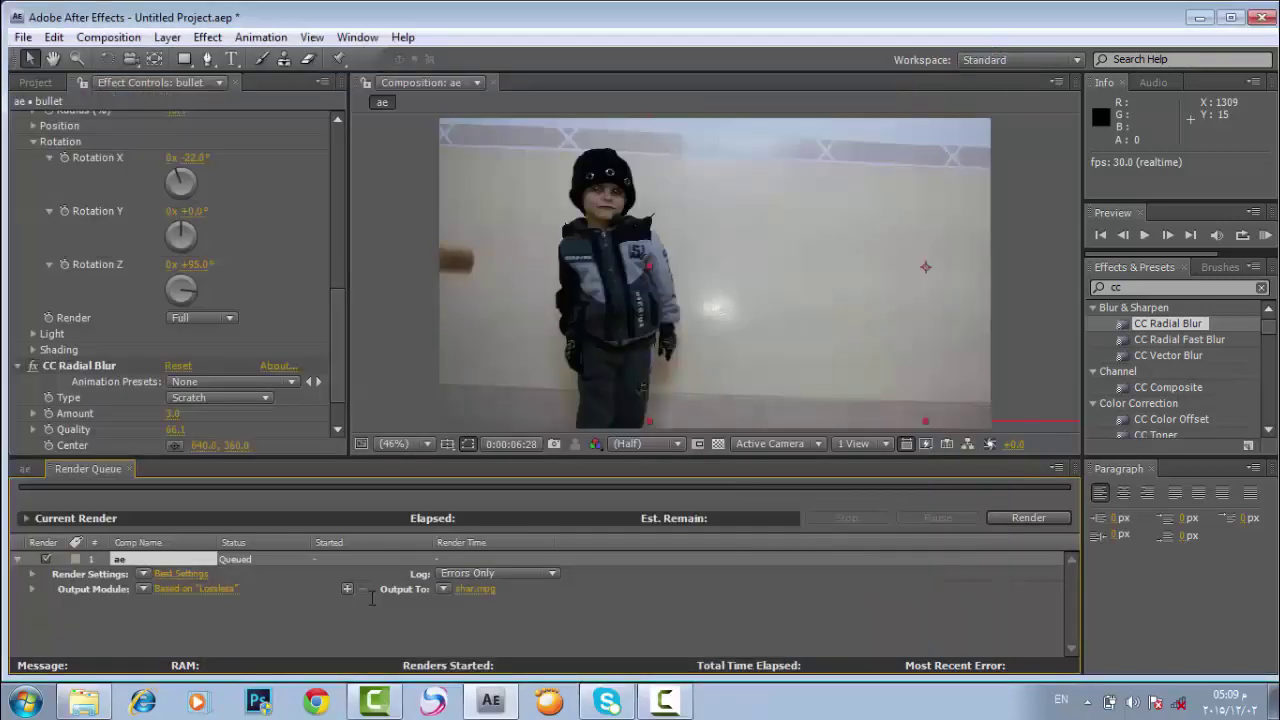
{"action": "left_click", "coordinate": [1017, 519]}
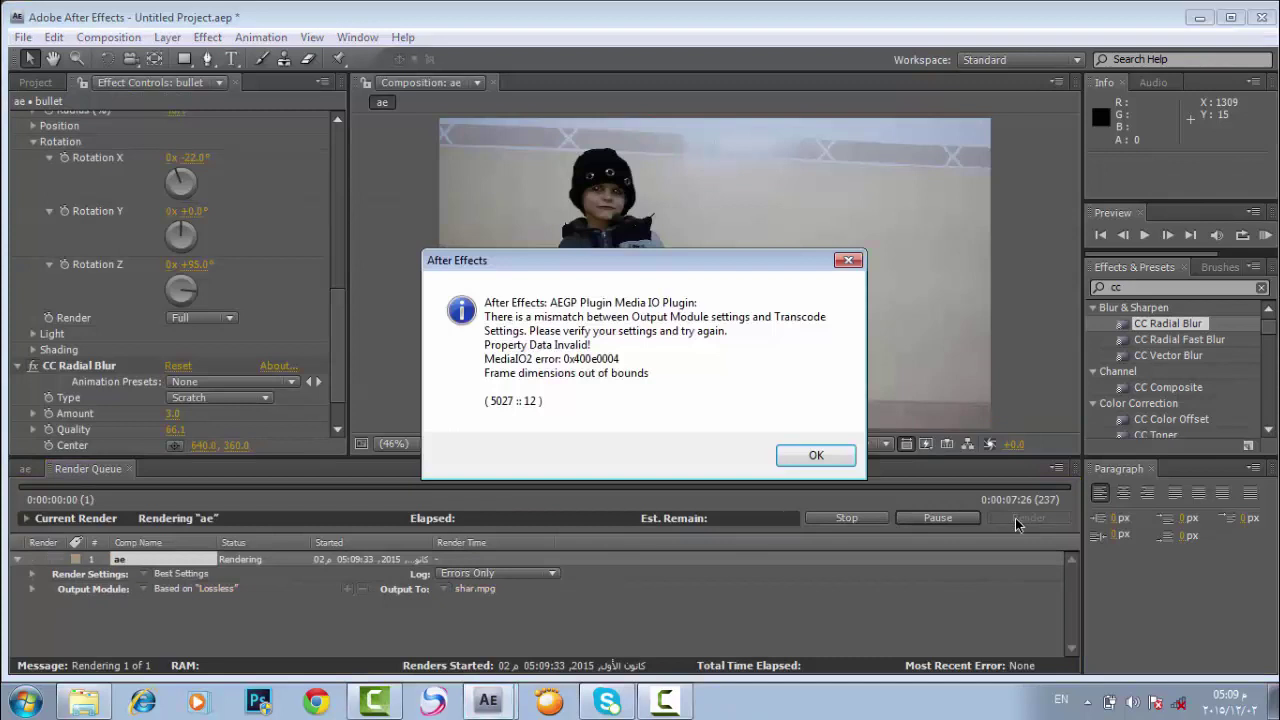
{"action": "left_click", "coordinate": [797, 457]}
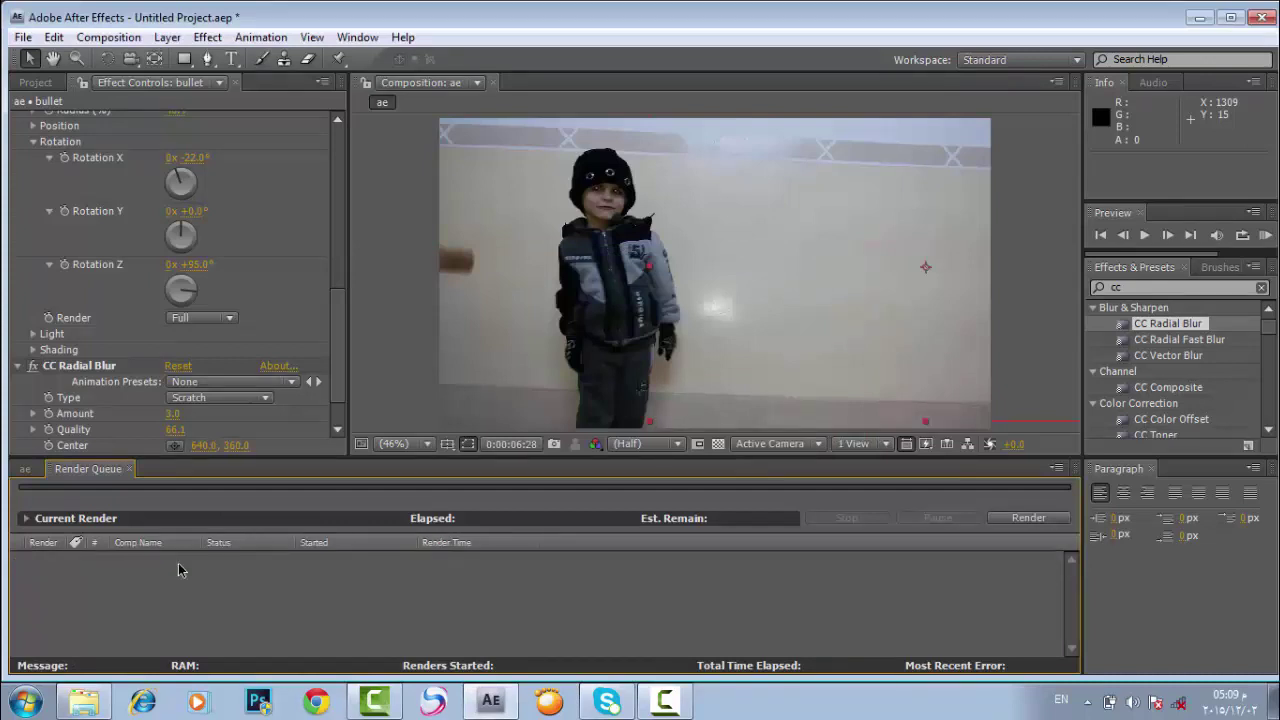
Step: Queue the ae composition again in Video For Windows format with audio output enabled and render it to ae.avi
{"action": "left_click", "coordinate": [25, 468]}
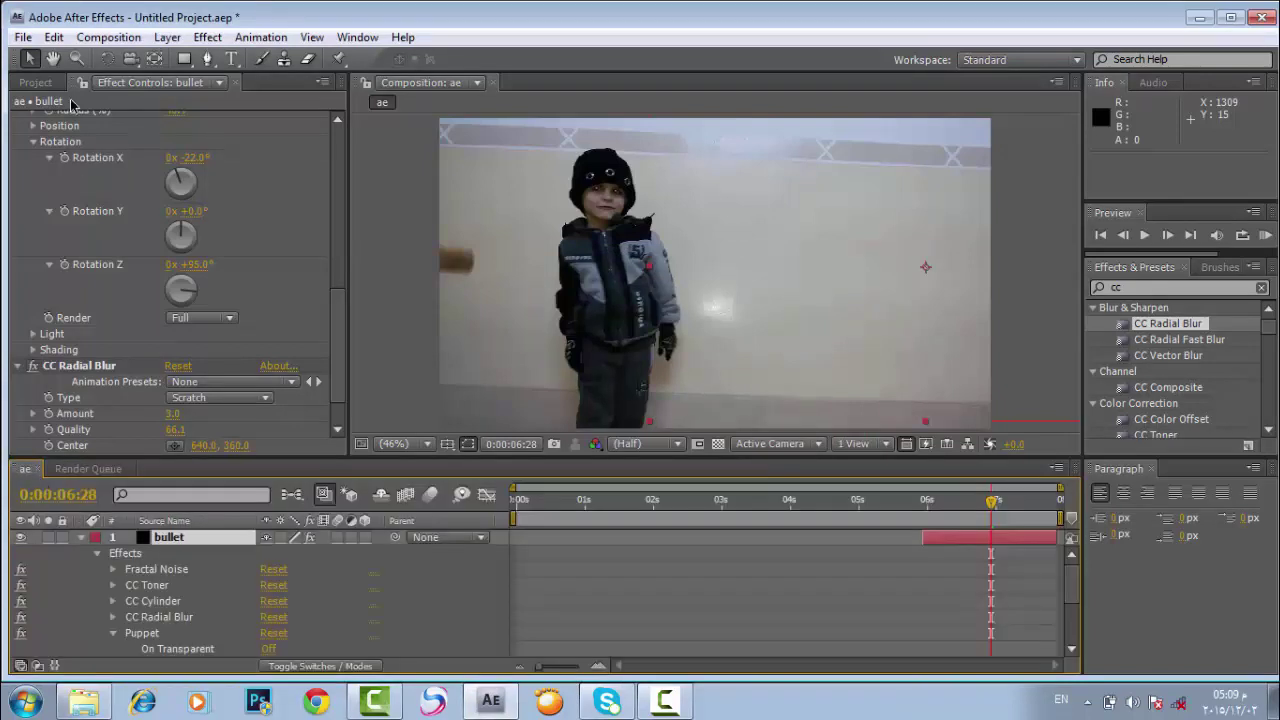
{"action": "left_click", "coordinate": [108, 37]}
{"action": "left_click", "coordinate": [126, 205]}
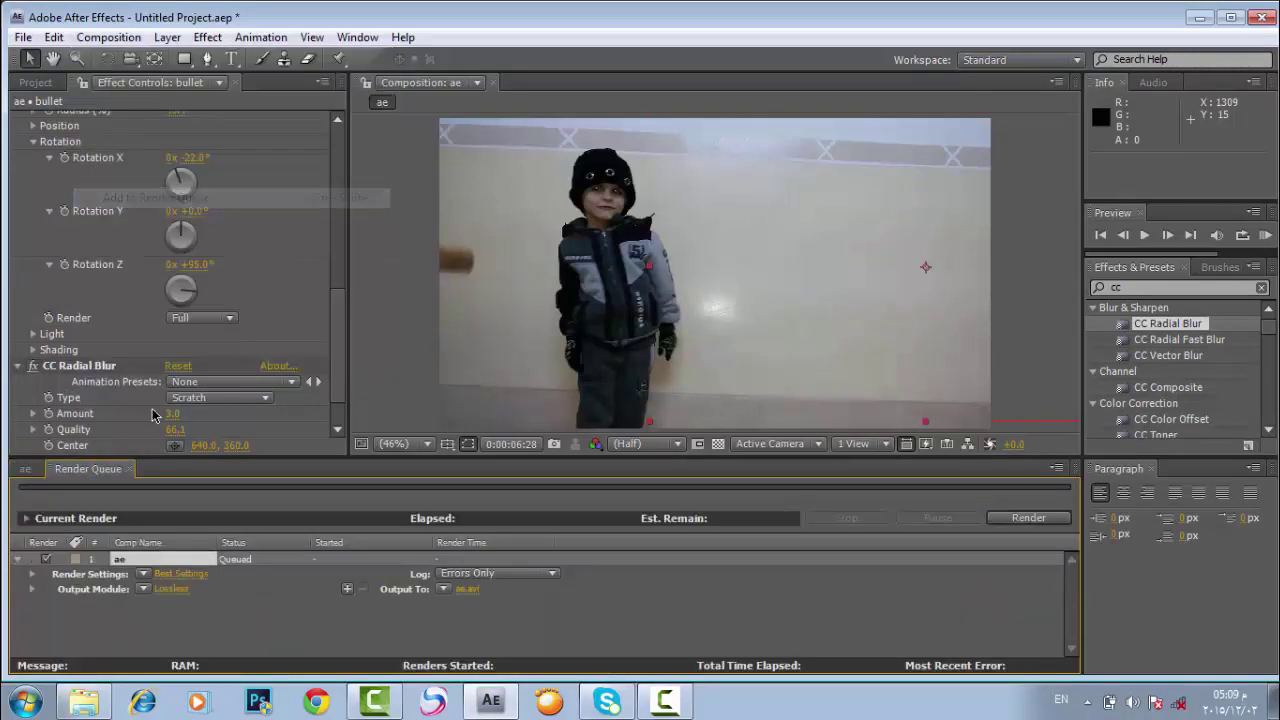
{"action": "left_click", "coordinate": [167, 594]}
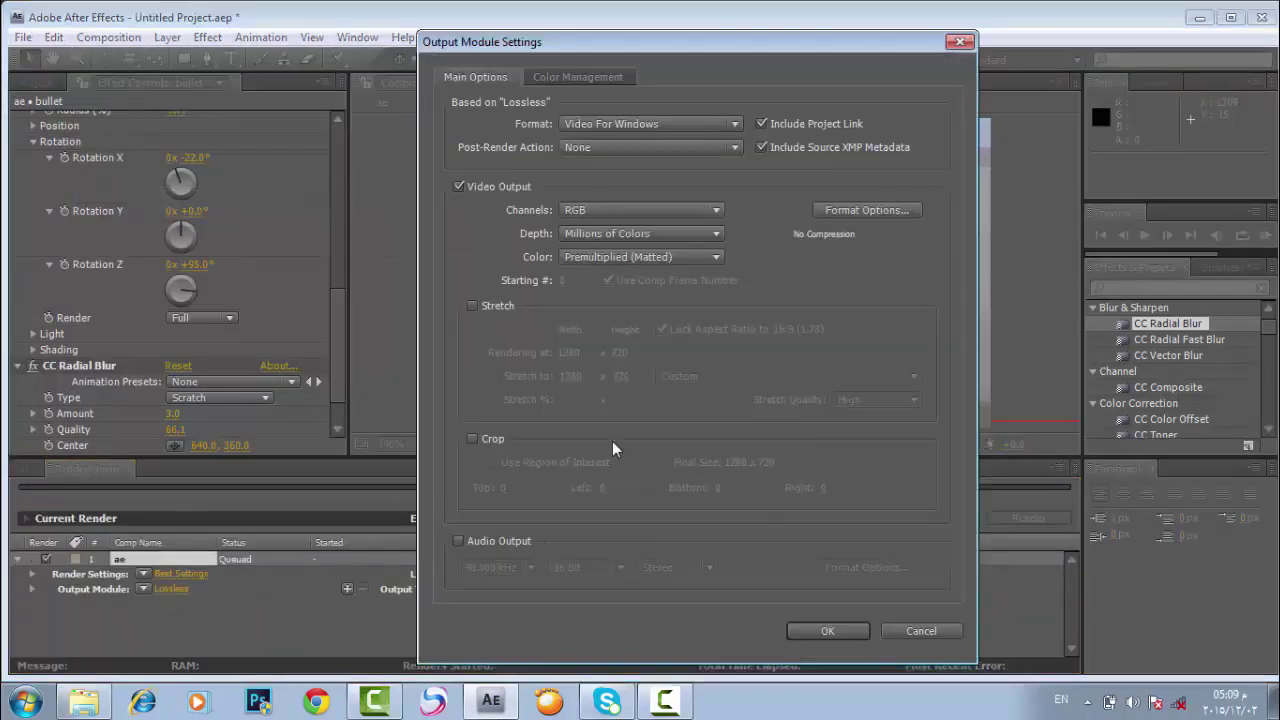
{"action": "left_click", "coordinate": [460, 541]}
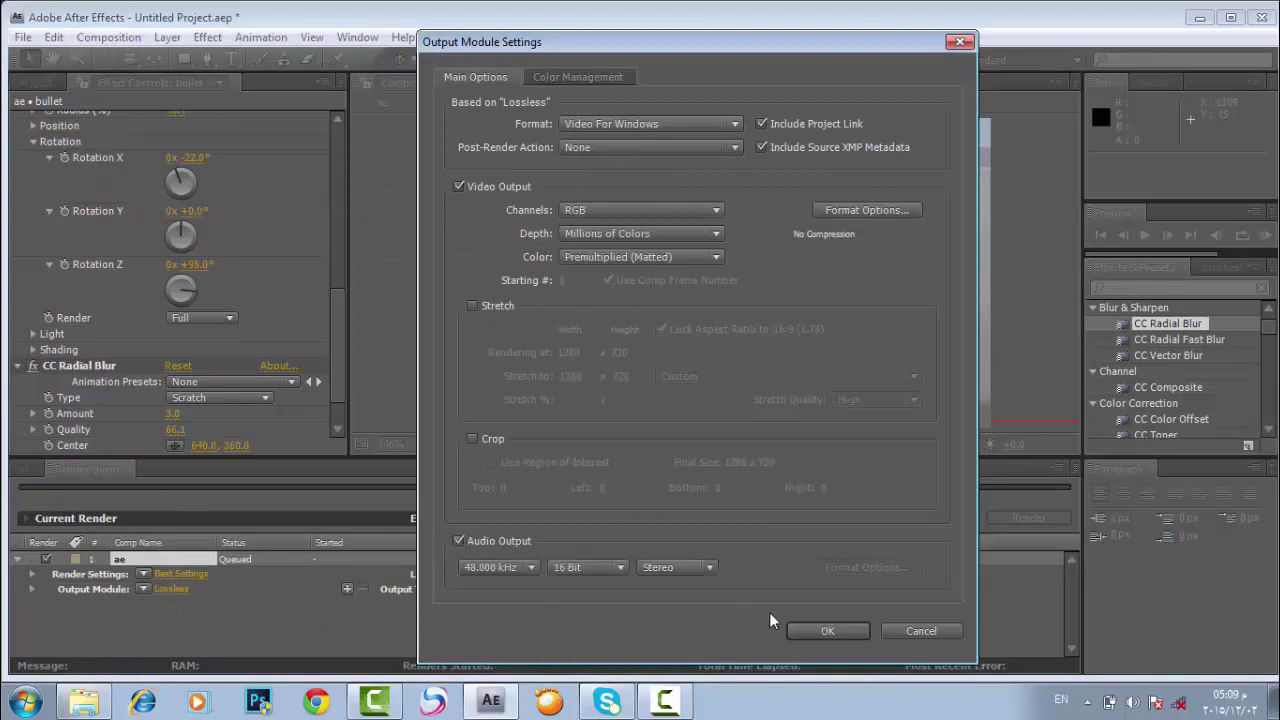
{"action": "left_click", "coordinate": [806, 628]}
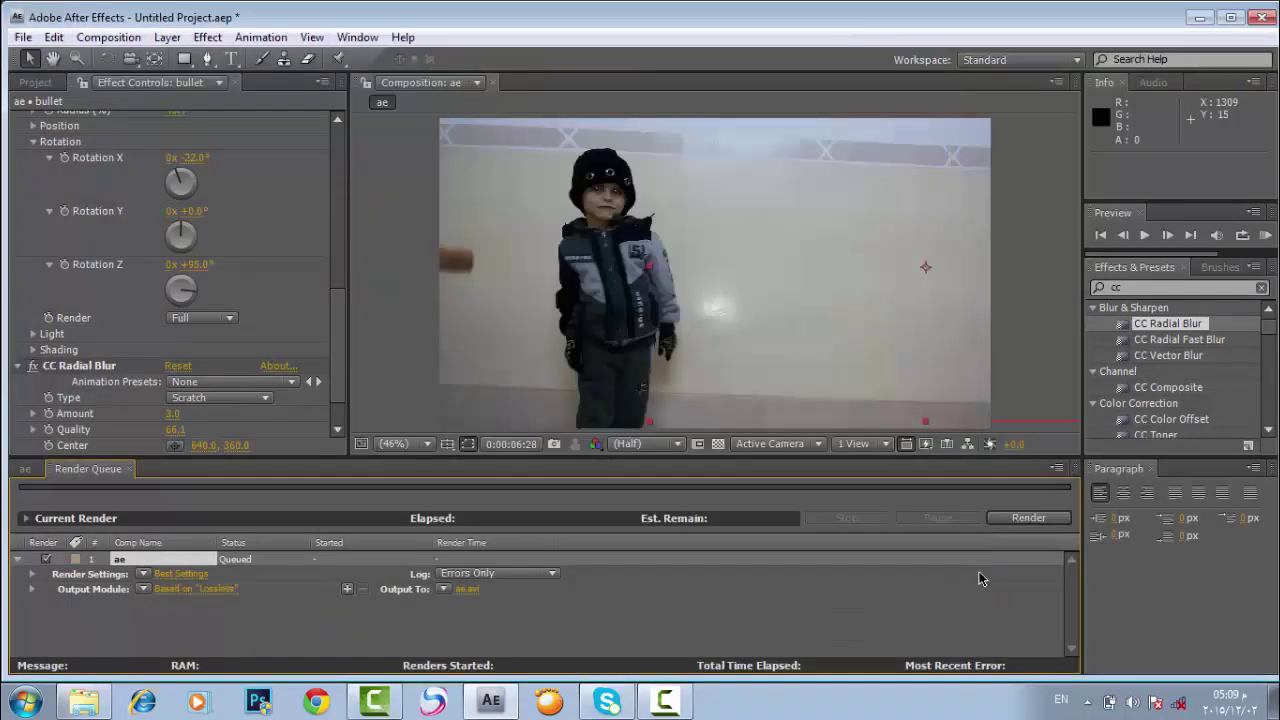
{"action": "left_click", "coordinate": [1028, 518]}
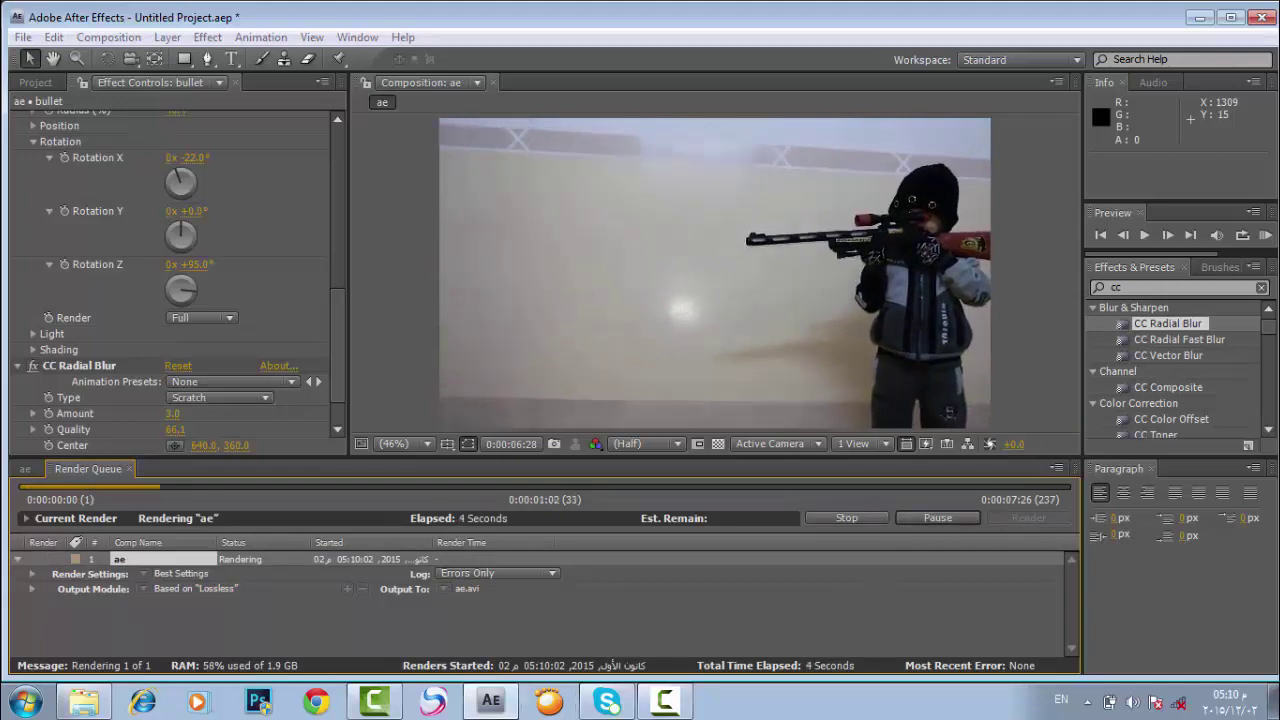
{"action": "left_click", "coordinate": [667, 702]}
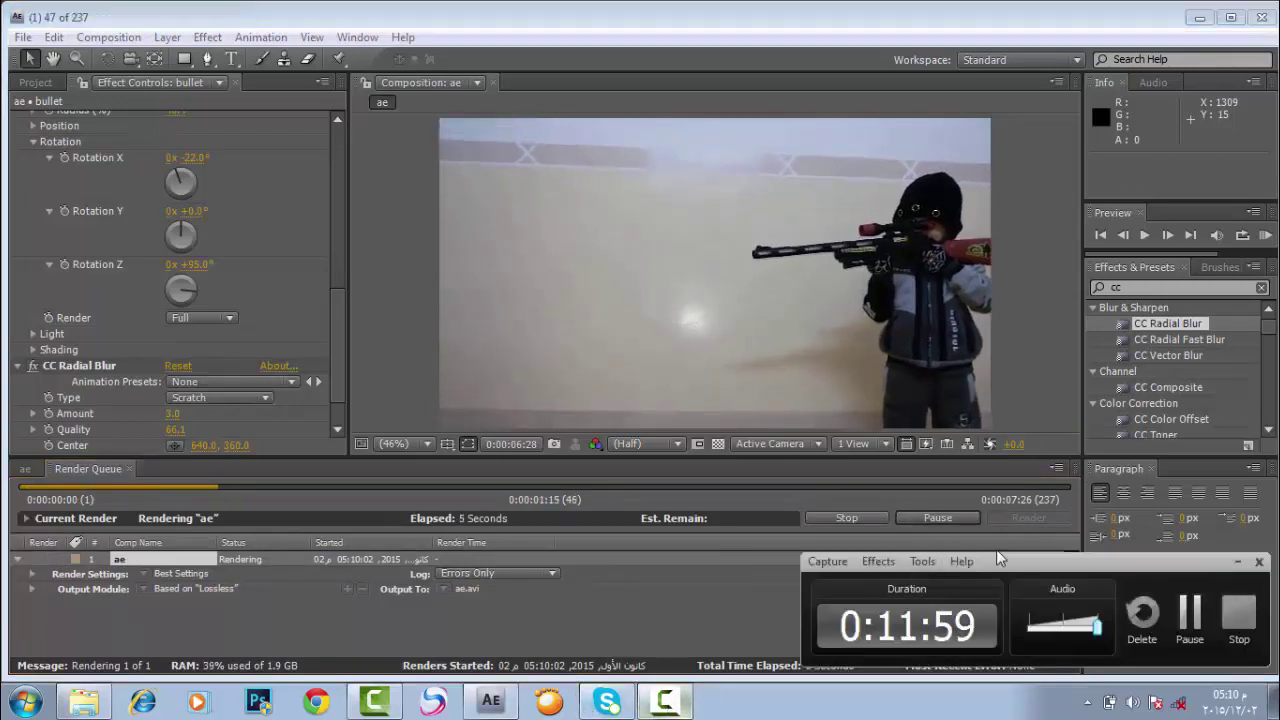
{"action": "left_click", "coordinate": [1166, 611]}
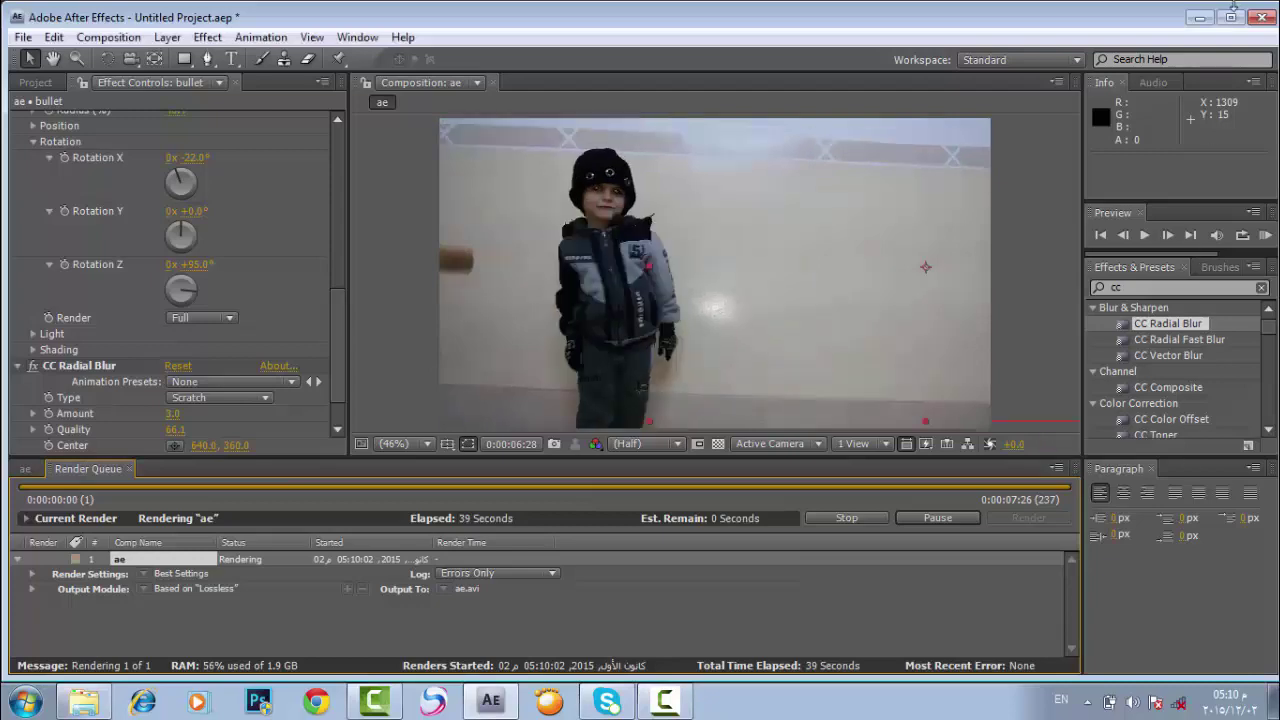
Step: Leave After Effects for the Windows desktop, close the muzzlle folder window and turn on the display of desktop icons
{"action": "left_click_drag", "start_coordinate": [1180, 18], "coordinate": [967, 107]}
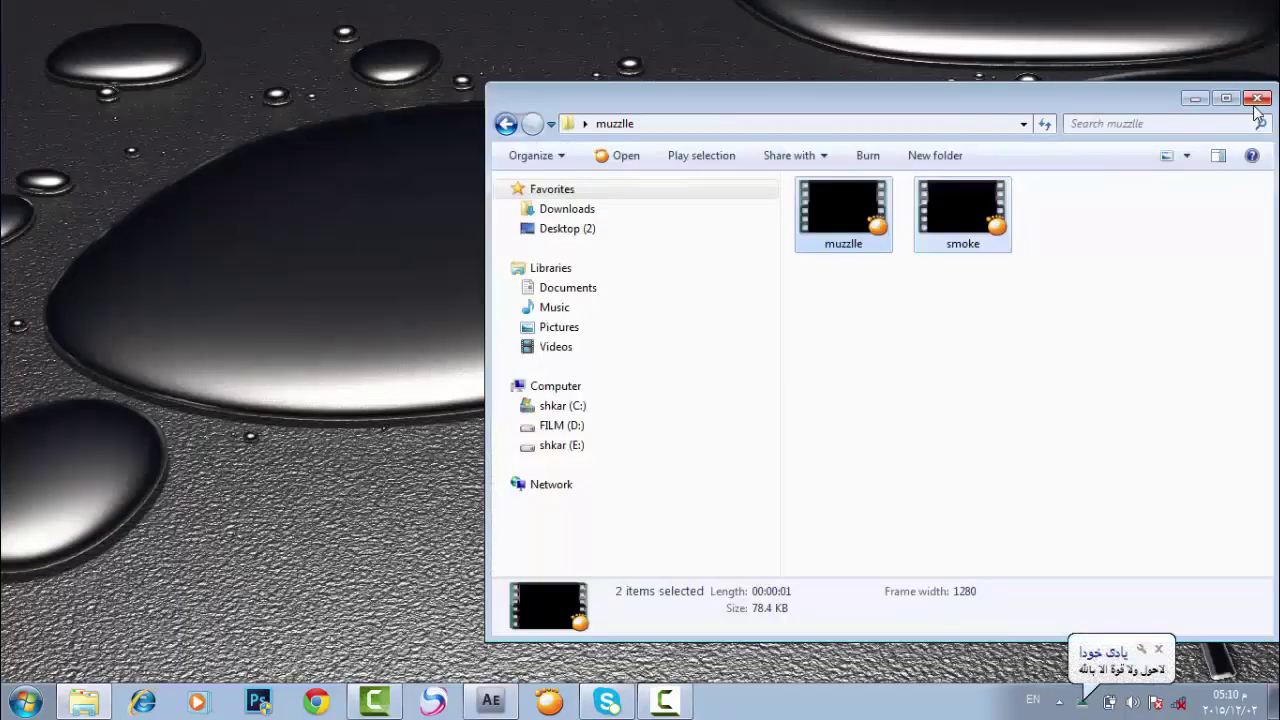
{"action": "left_click", "coordinate": [1258, 99]}
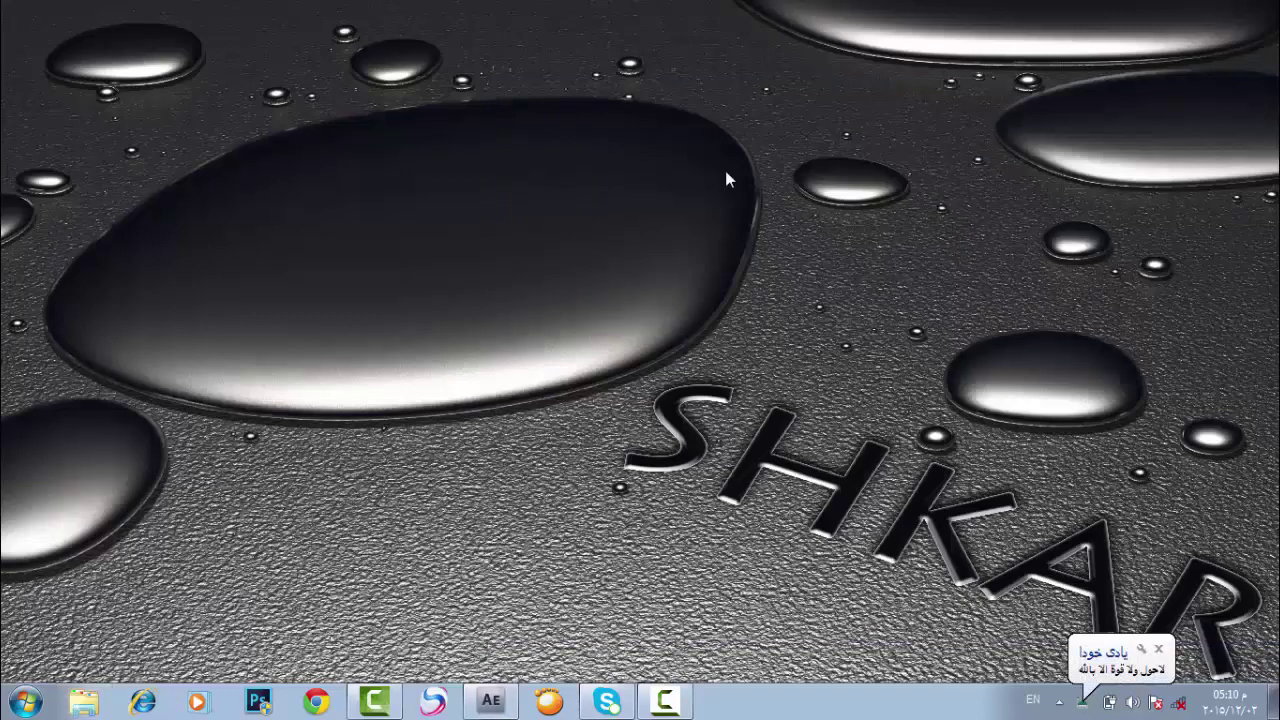
{"action": "right_click", "coordinate": [727, 174]}
{"action": "mouse_move", "coordinate": [730, 180]}
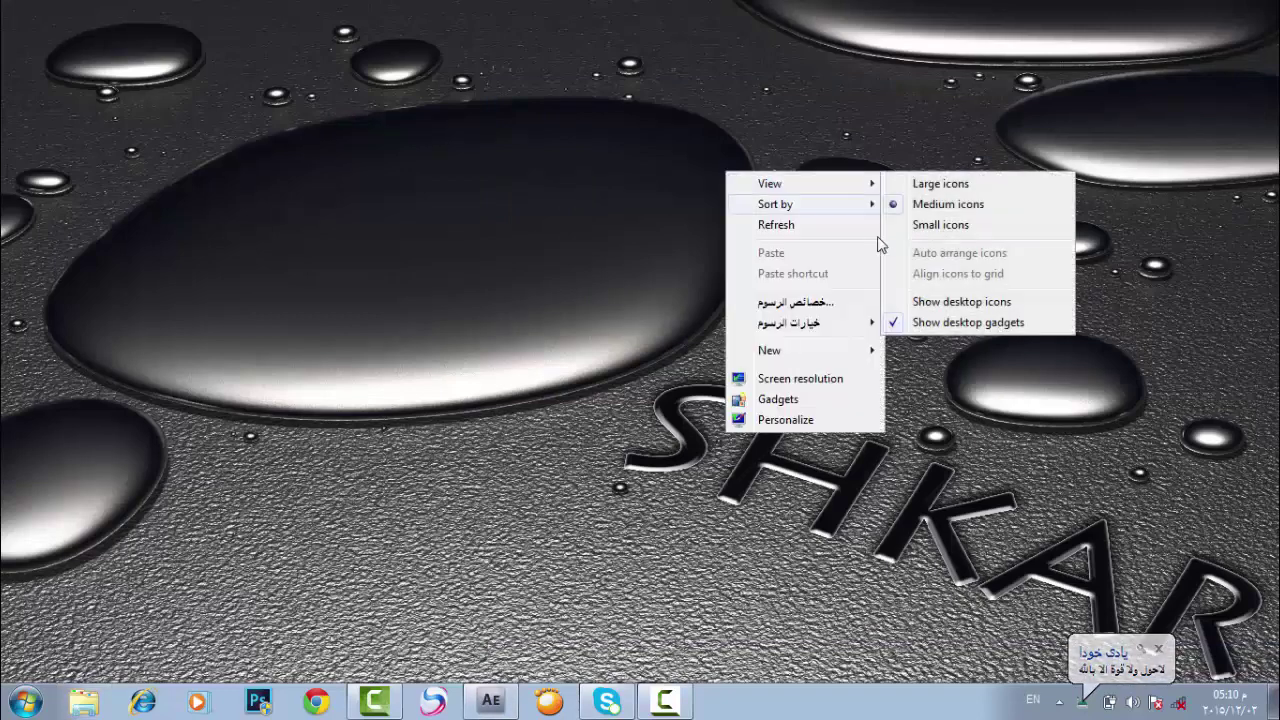
{"action": "left_click", "coordinate": [929, 301]}
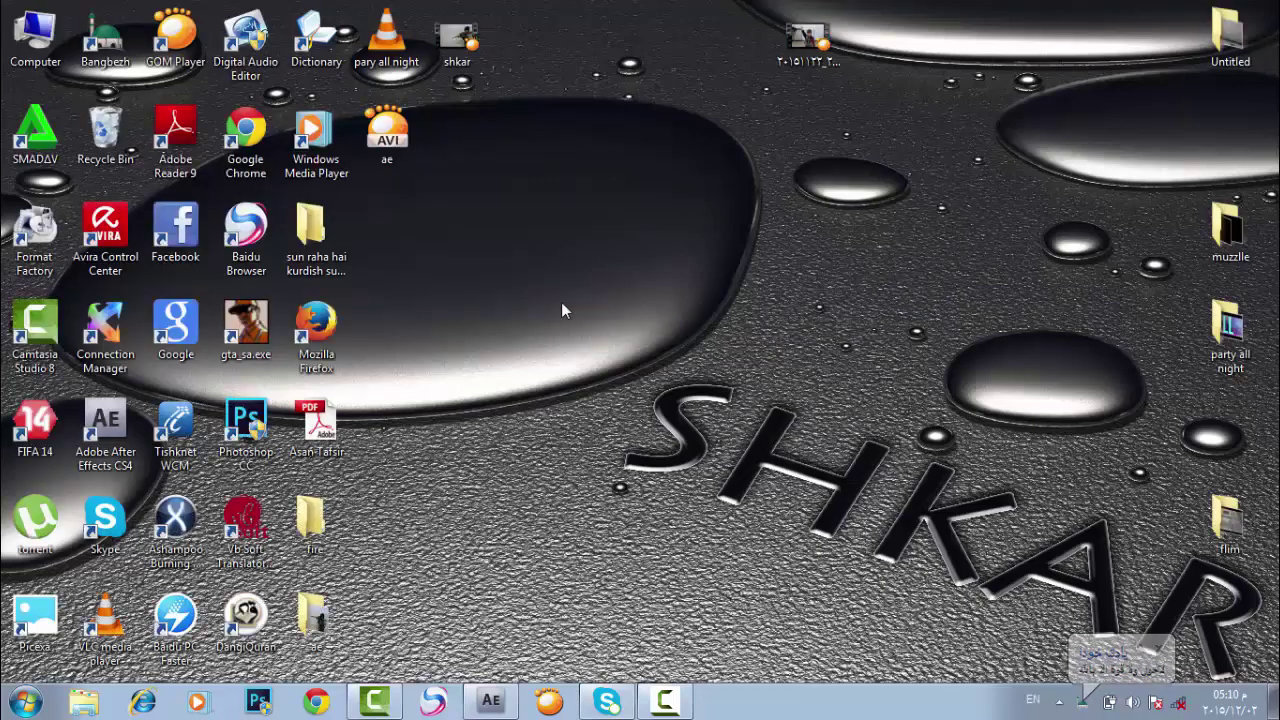
Step: Move the rendered ae video file down one place on the desktop, beside the sun raha hai kurdish folder
{"action": "left_click_drag", "start_coordinate": [448, 187], "coordinate": [590, 130]}
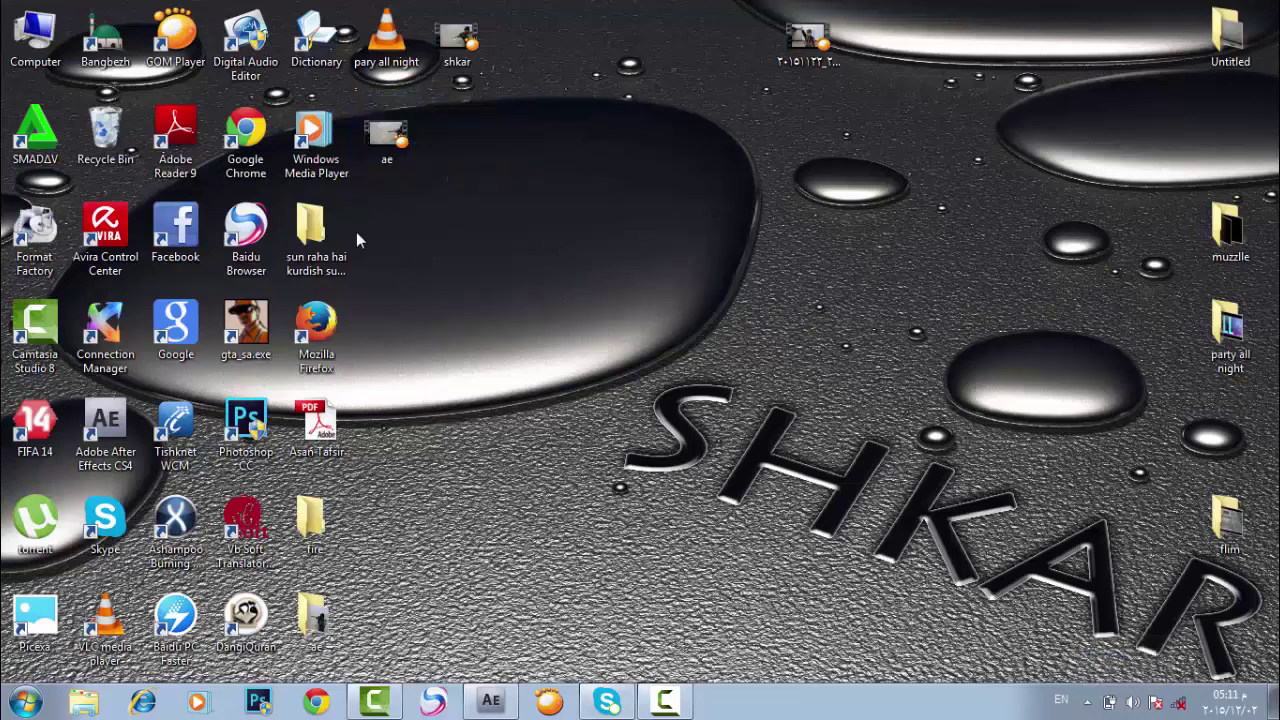
{"action": "left_click", "coordinate": [386, 138]}
{"action": "left_click_drag", "start_coordinate": [243, 525], "coordinate": [42, 260]}
{"action": "left_click_drag", "start_coordinate": [356, 270], "coordinate": [384, 223]}
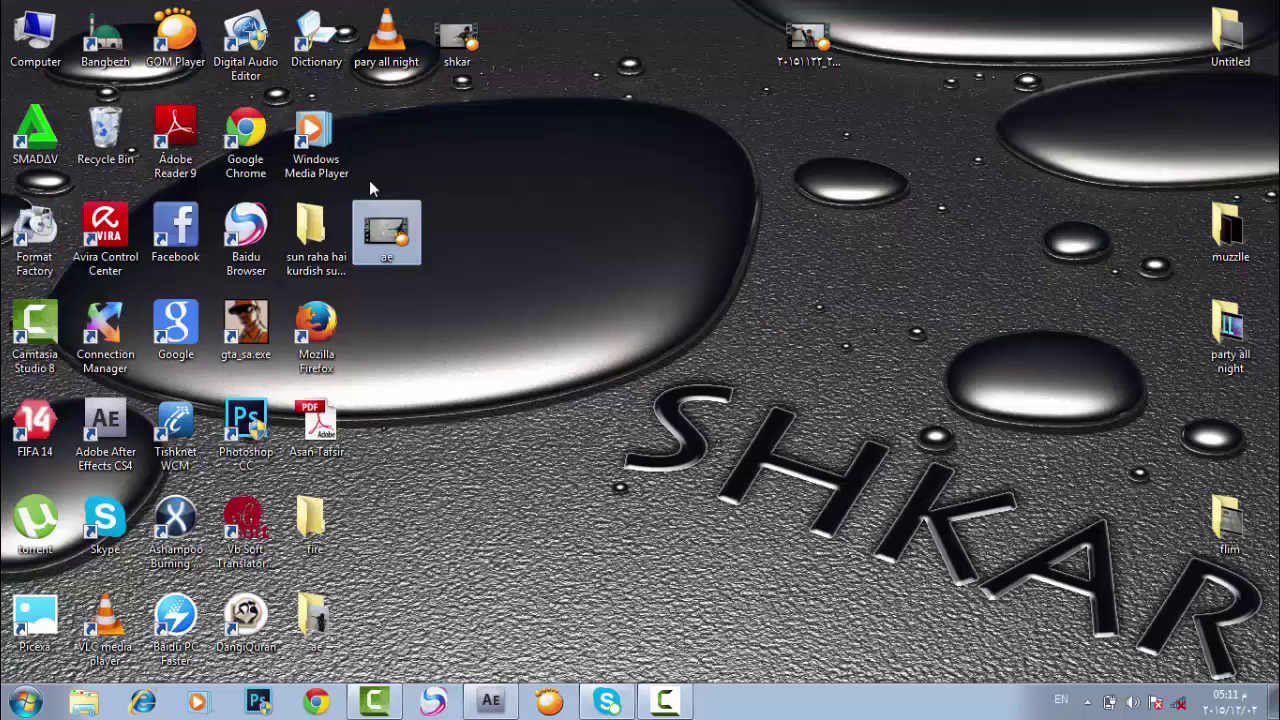
{"action": "left_click", "coordinate": [508, 265]}
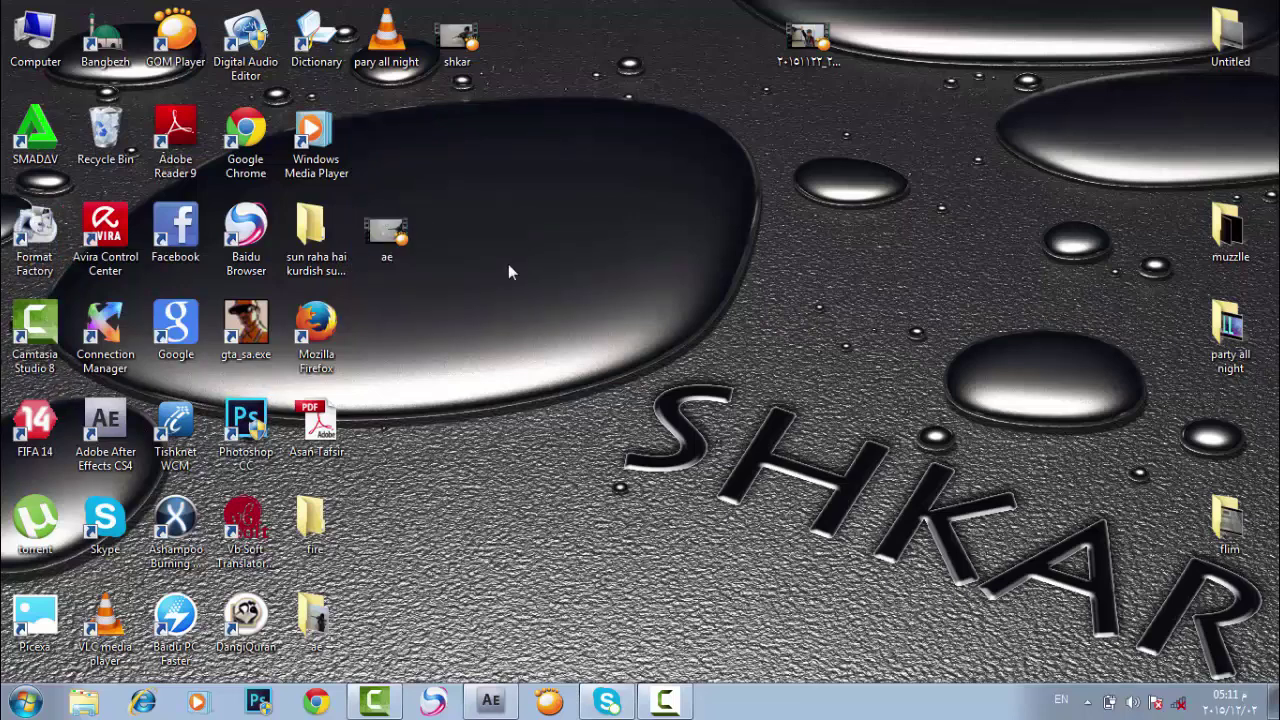
{"action": "left_click", "coordinate": [664, 700]}
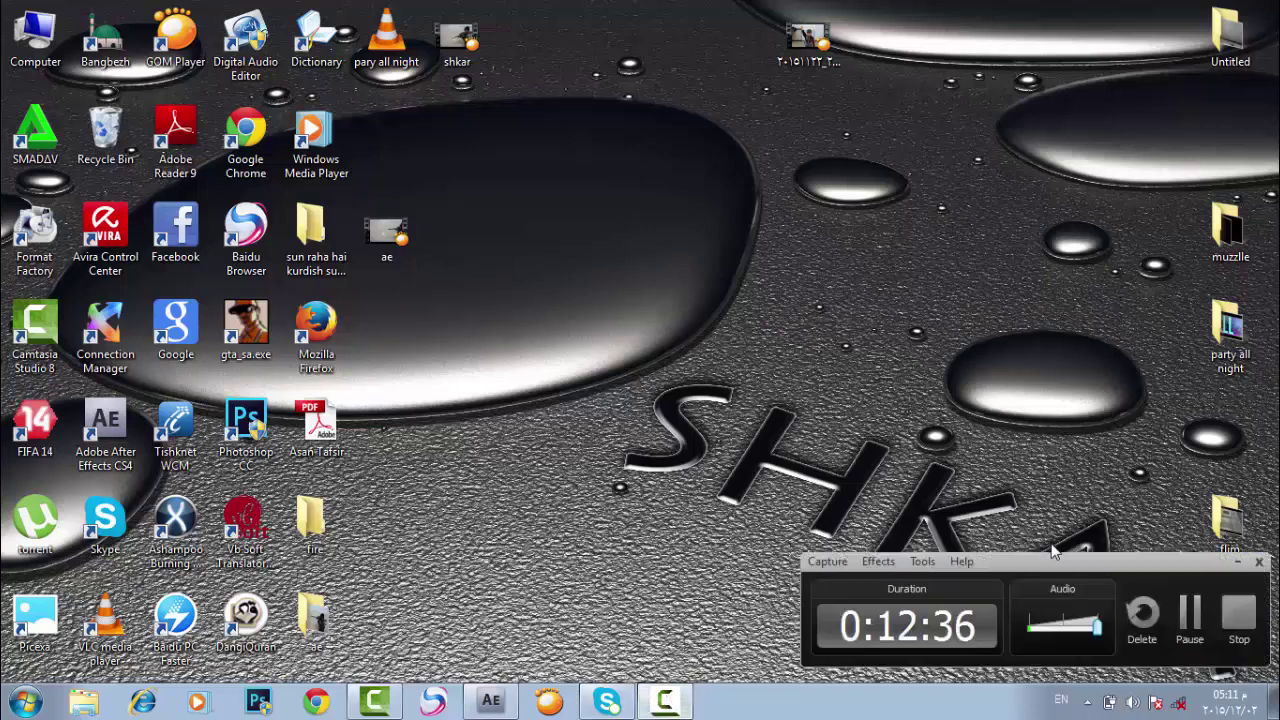
{"action": "left_click_drag", "start_coordinate": [1047, 562], "coordinate": [670, 226]}
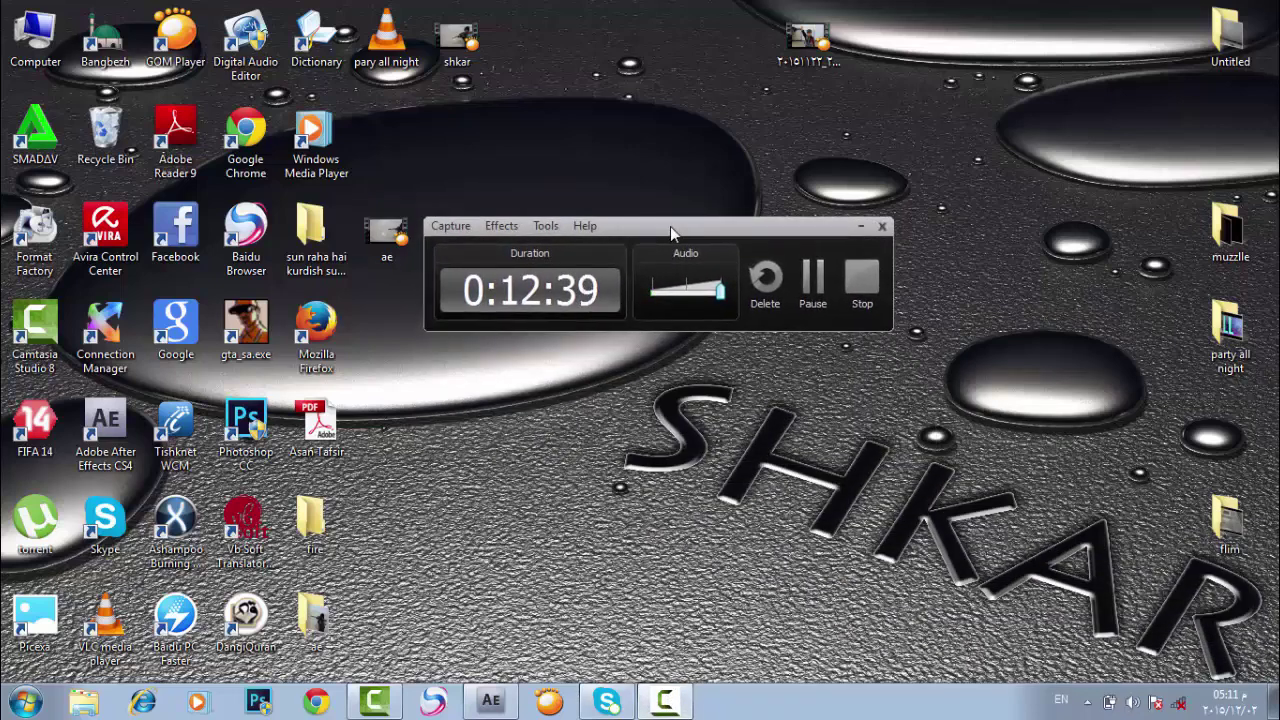